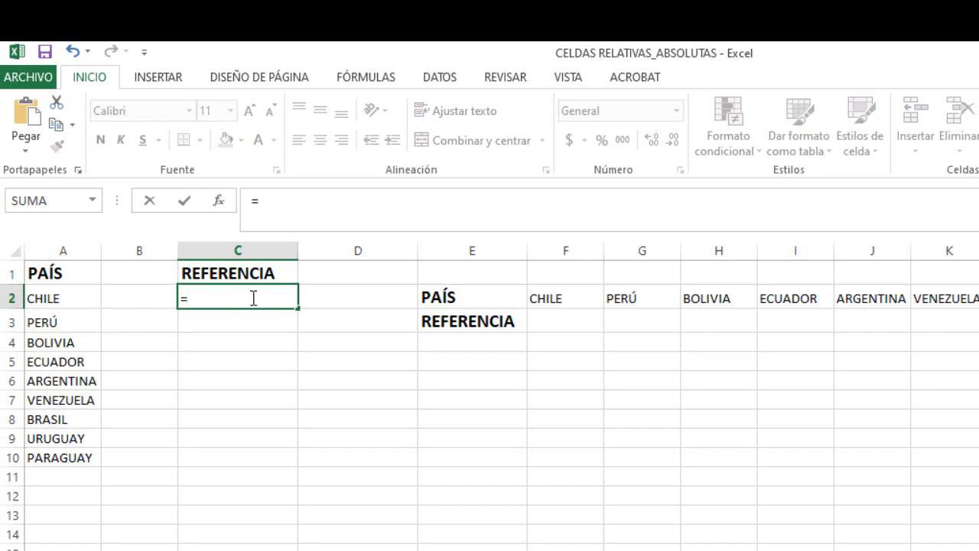
Enter the formula =A2 in cell C2 under REFERENCIA and compare it with its source cell
type("A2")
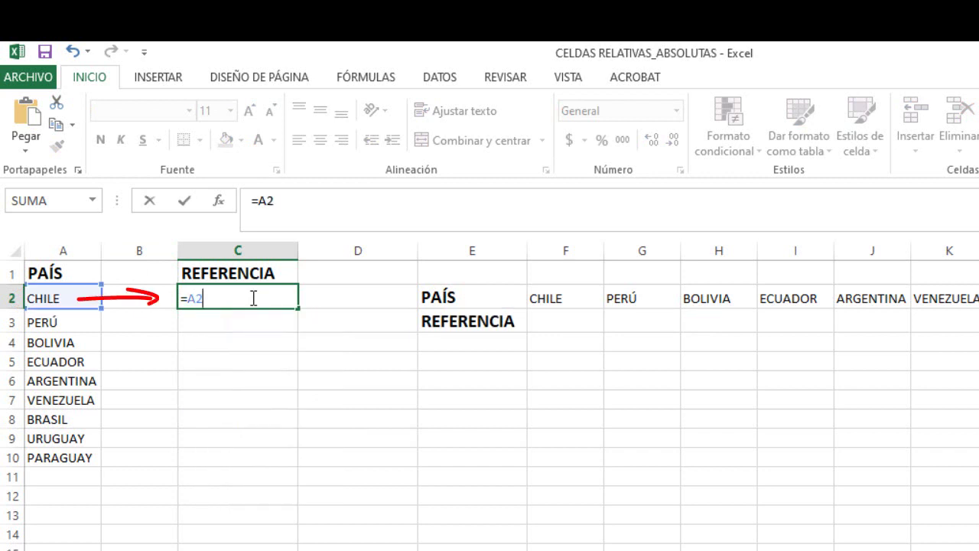
key("Return")
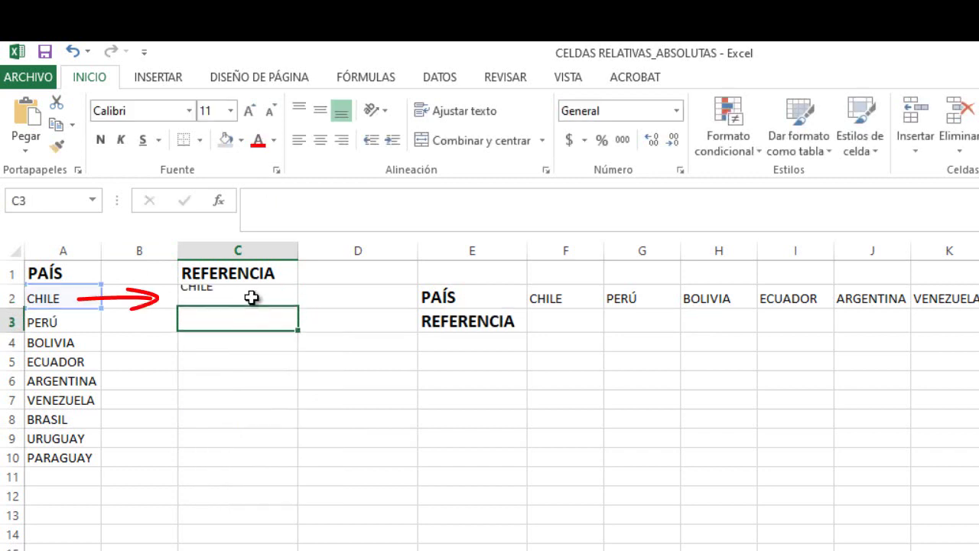
left_click(204, 299)
left_click(48, 299)
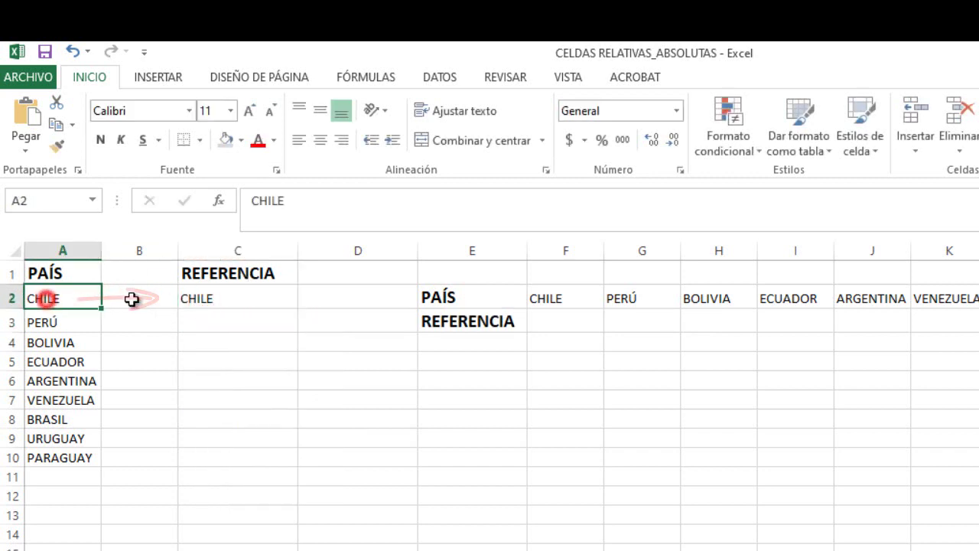
left_click(202, 298)
left_click(218, 320)
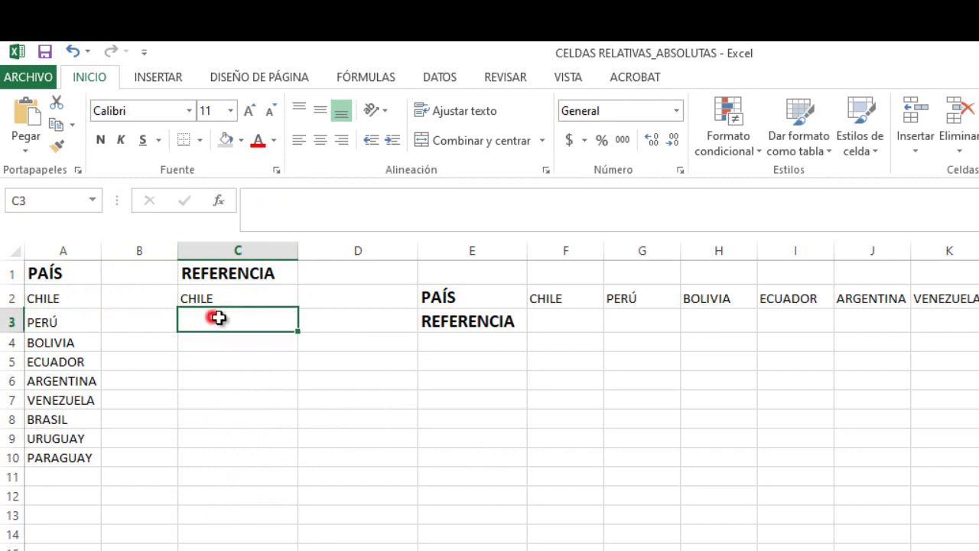
Enter the sample numbers 30 in cell E11 and 20 in cell E12
left_click(451, 470)
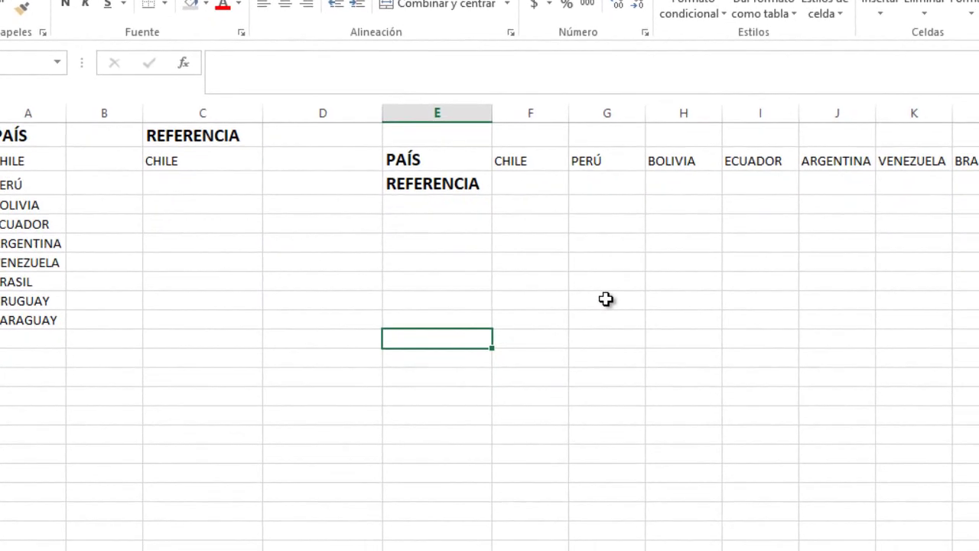
type("30")
key("Return")
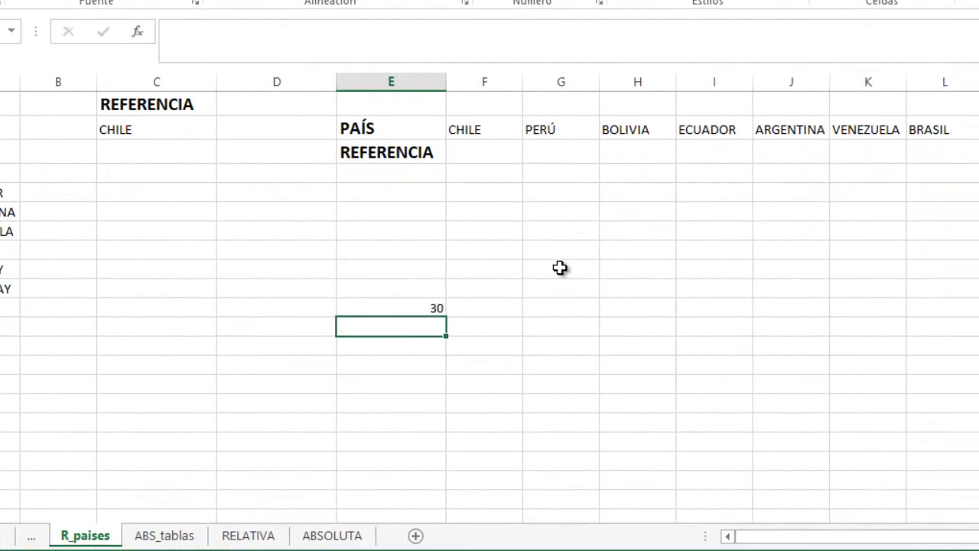
key("Return")
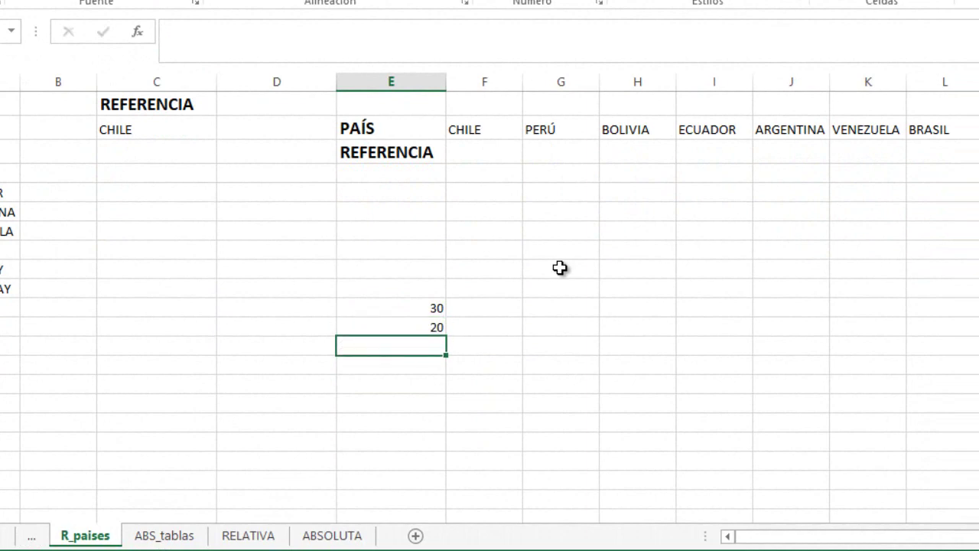
Add the two sample numbers in cell E13 with the formula =E11+E12 and check its references
left_click(413, 308)
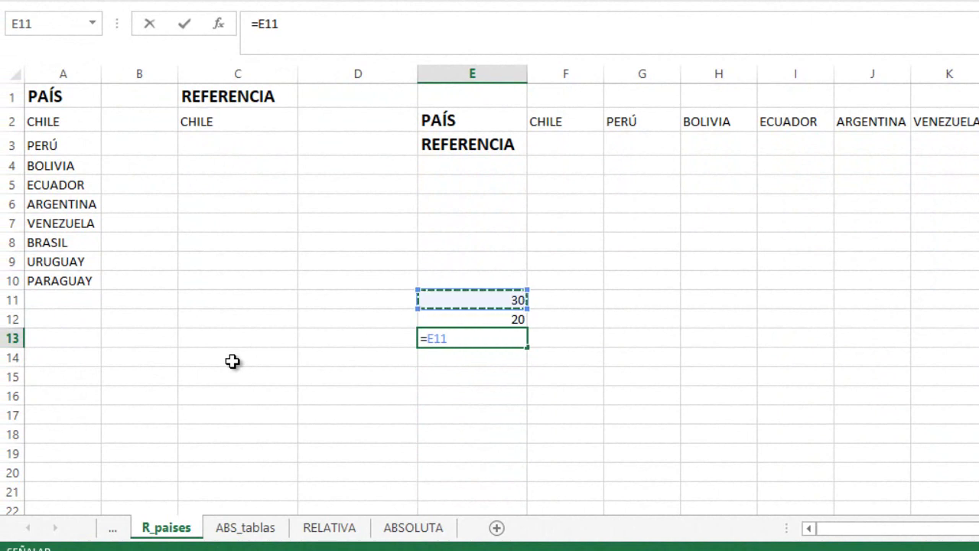
type("+")
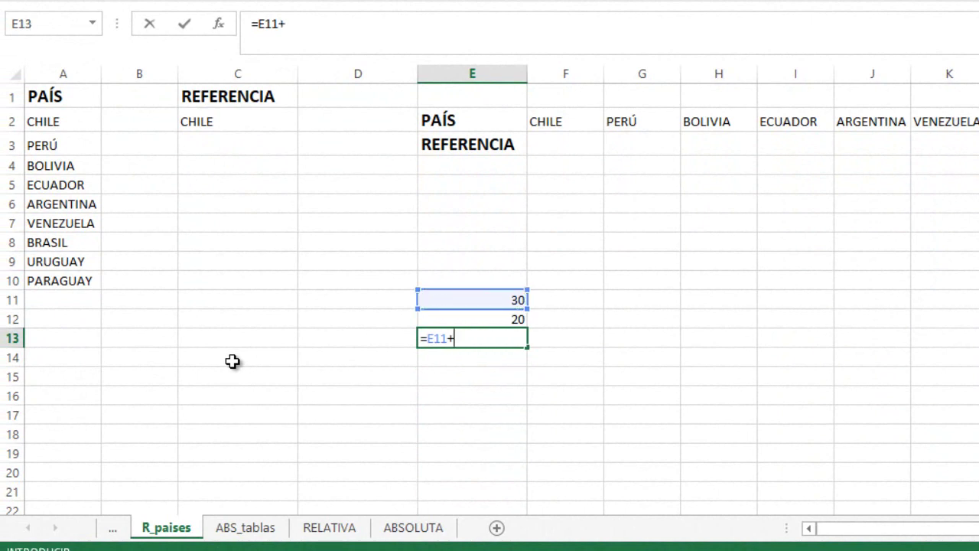
left_click(470, 317)
key("Return")
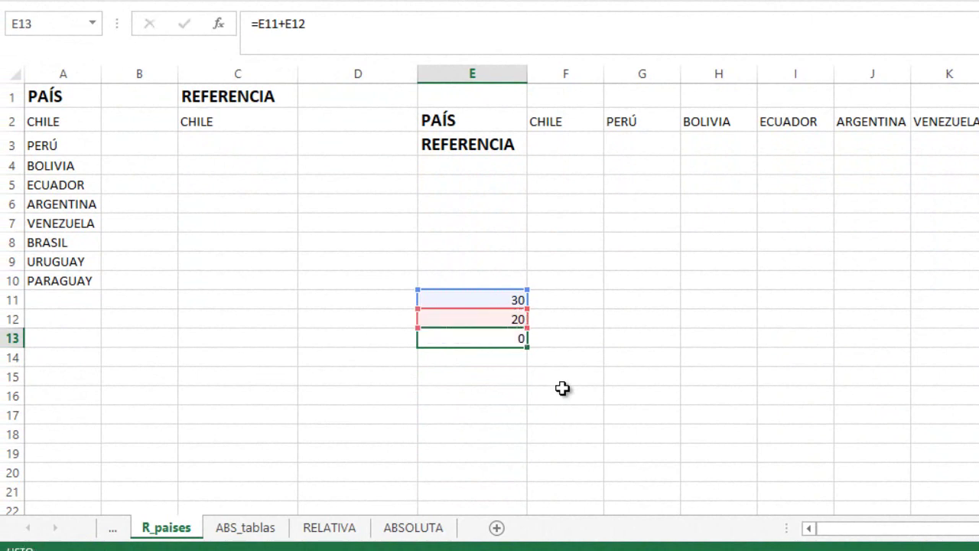
left_click(509, 339)
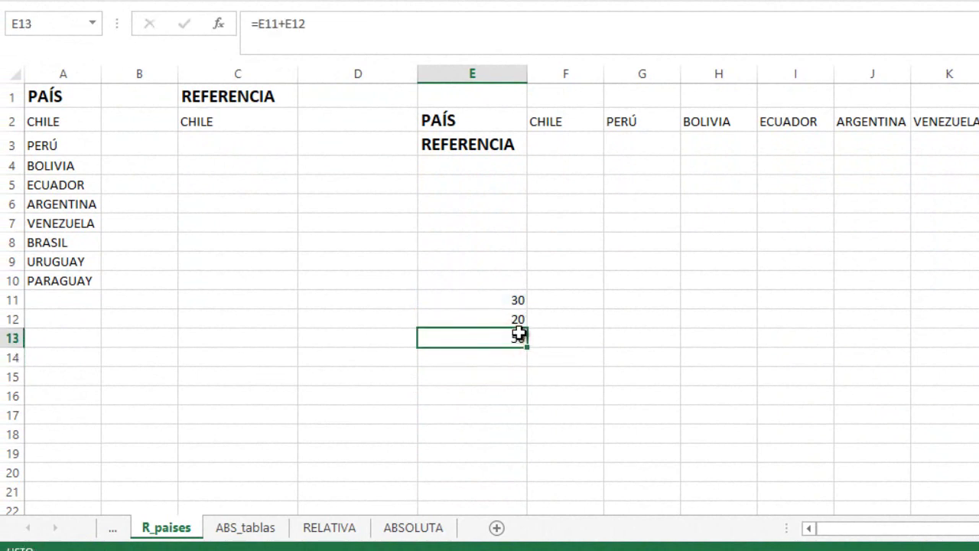
double_click(509, 338)
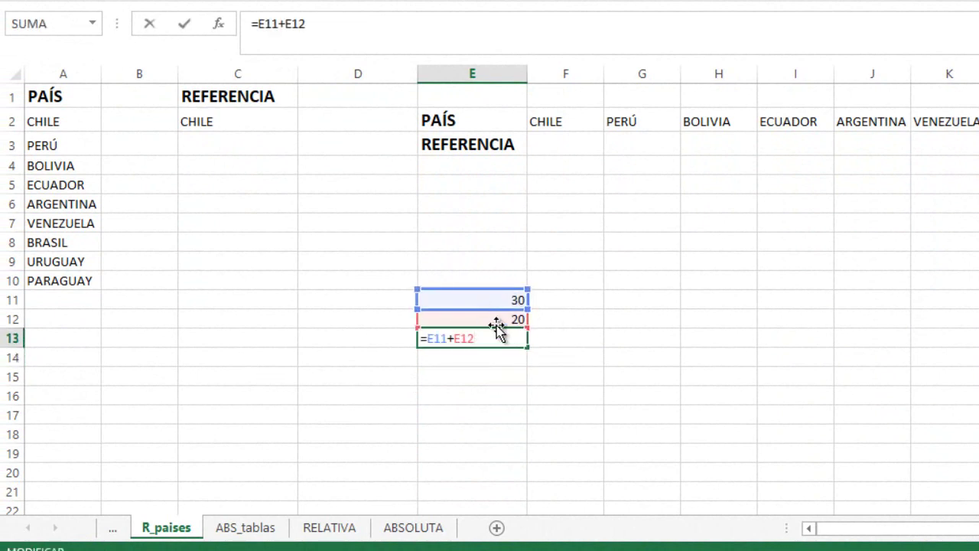
Change E11 to 50 and E12 to 100, and review the cells referenced by the sum in E13
left_click(521, 302)
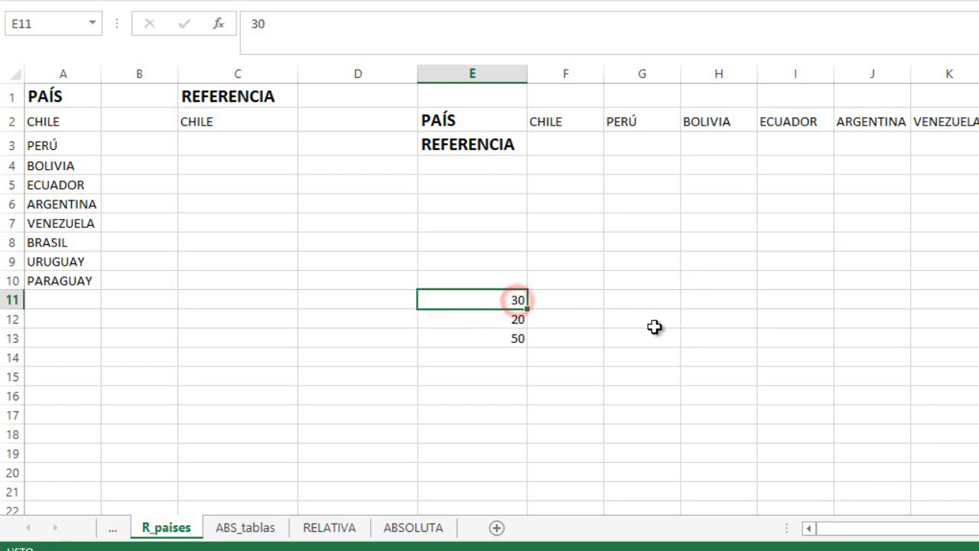
key("Return")
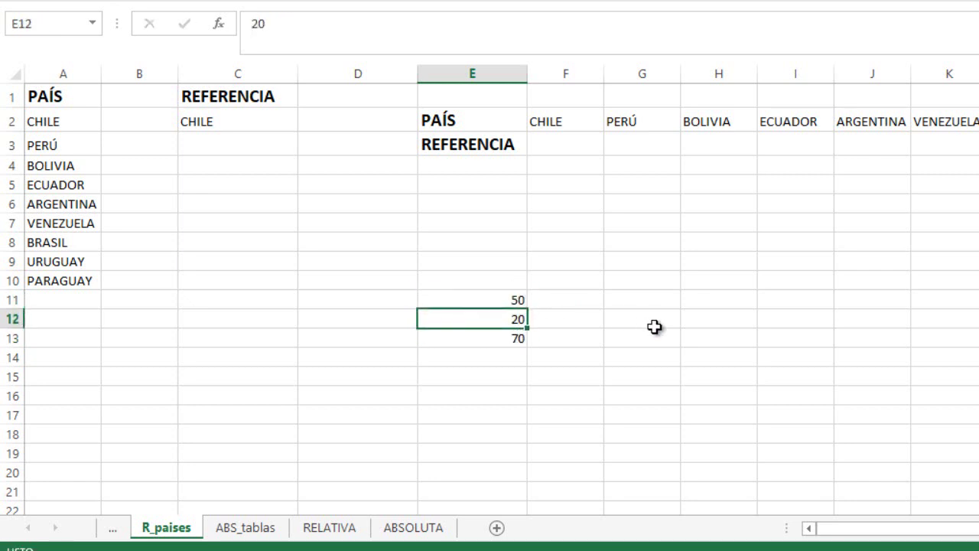
type("100")
key("Return")
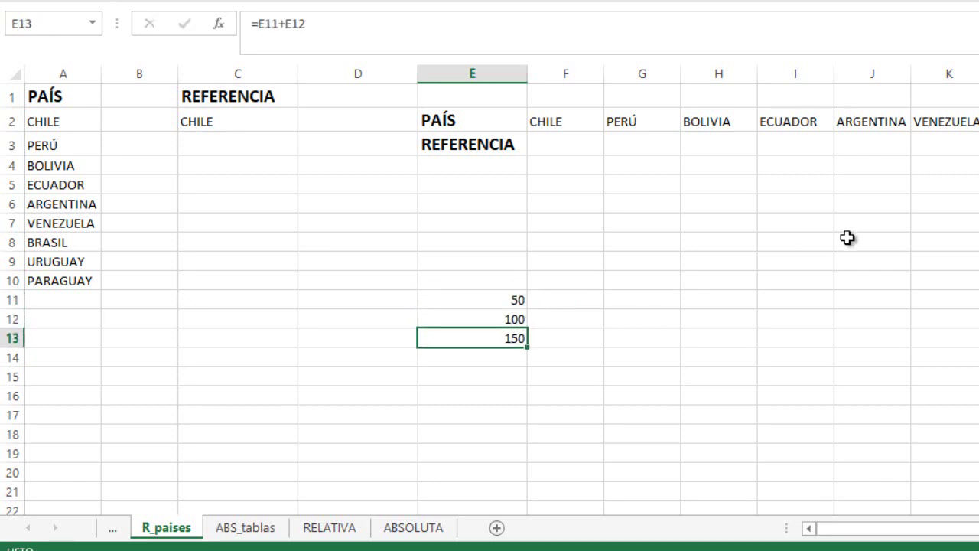
left_click(499, 340)
key("F2")
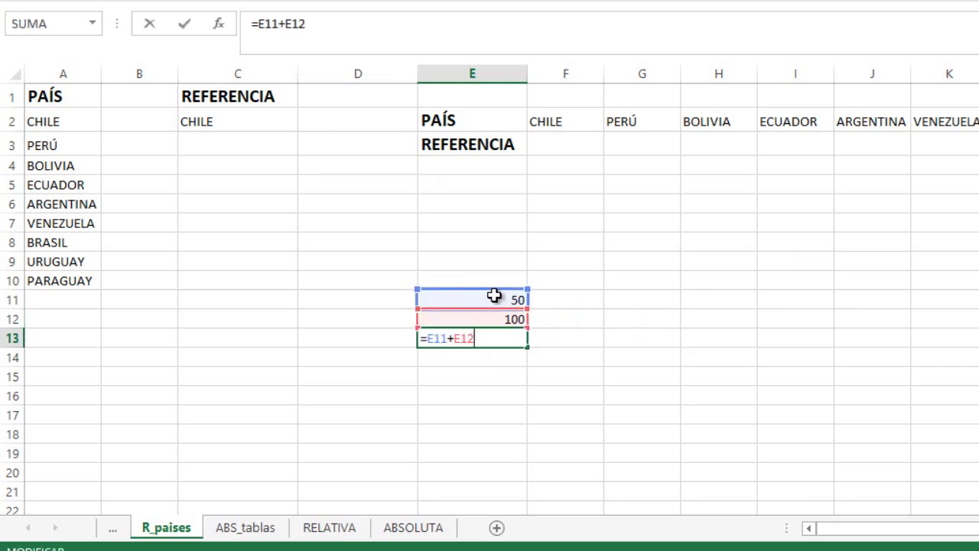
left_click(595, 311)
Clear the sample numbers and their sum from cells E11 to E13
left_click_drag(414, 278, 621, 383)
key("Delete")
left_click(750, 297)
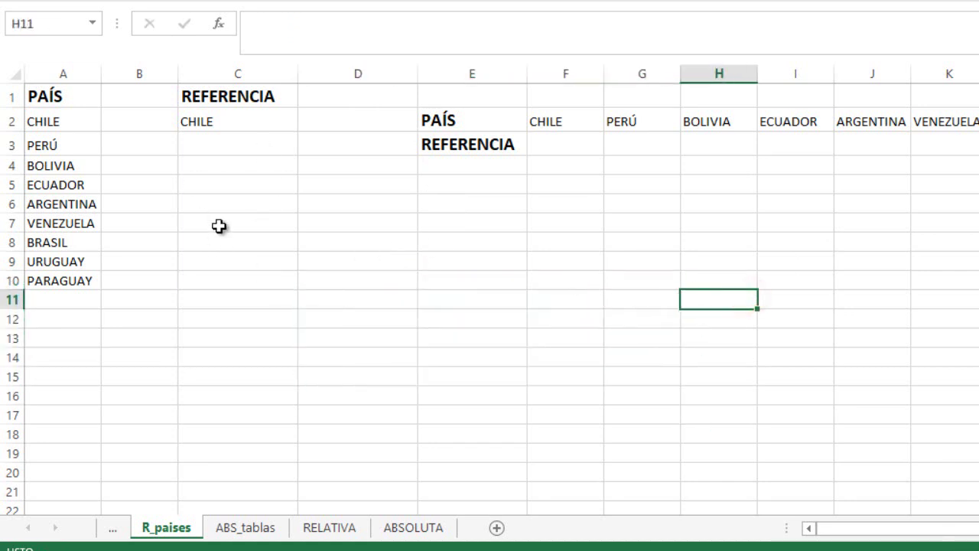
AutoFill the formula in C2 down the REFERENCIA column through C10
left_click(204, 122)
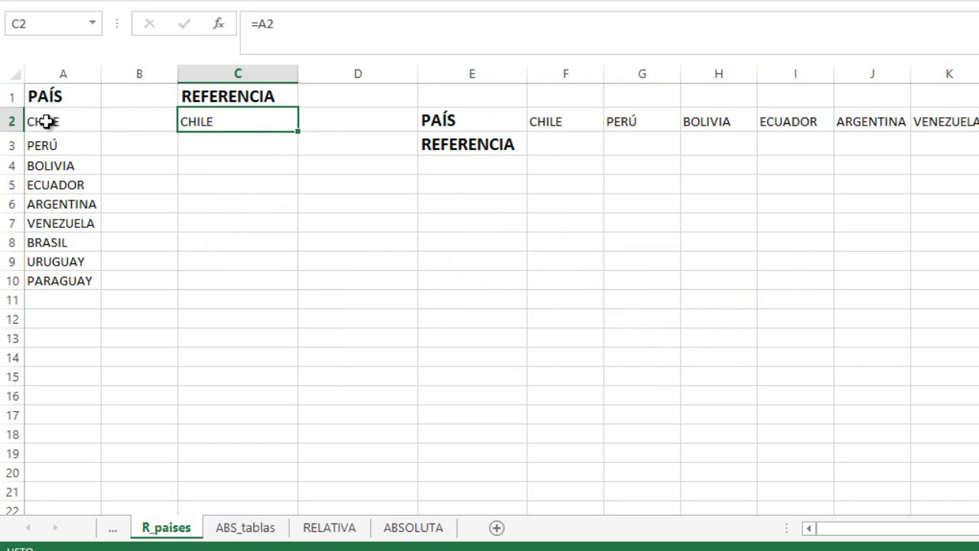
mouse_move(297, 132)
left_mouse_down()
mouse_move(293, 213)
mouse_move(297, 130)
left_mouse_up()
left_click(268, 120)
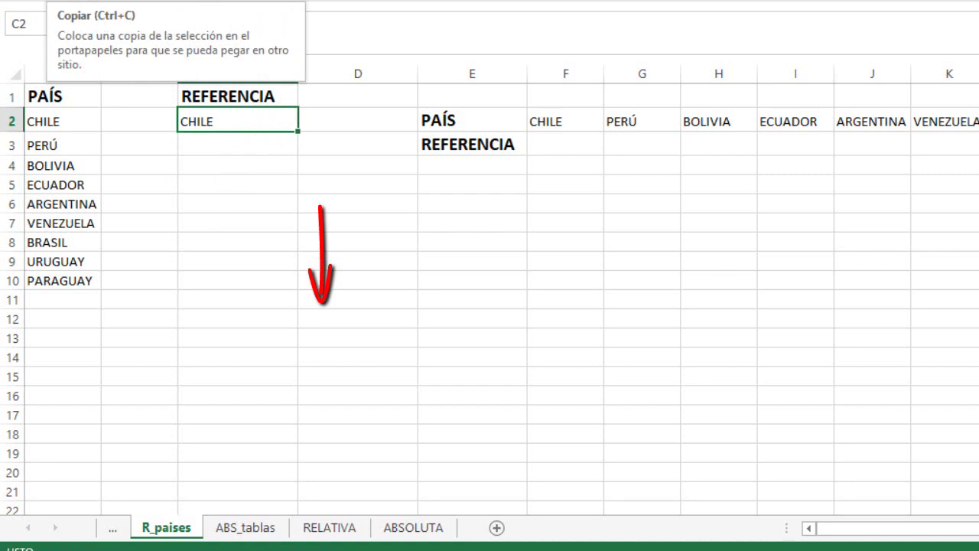
right_click(234, 120)
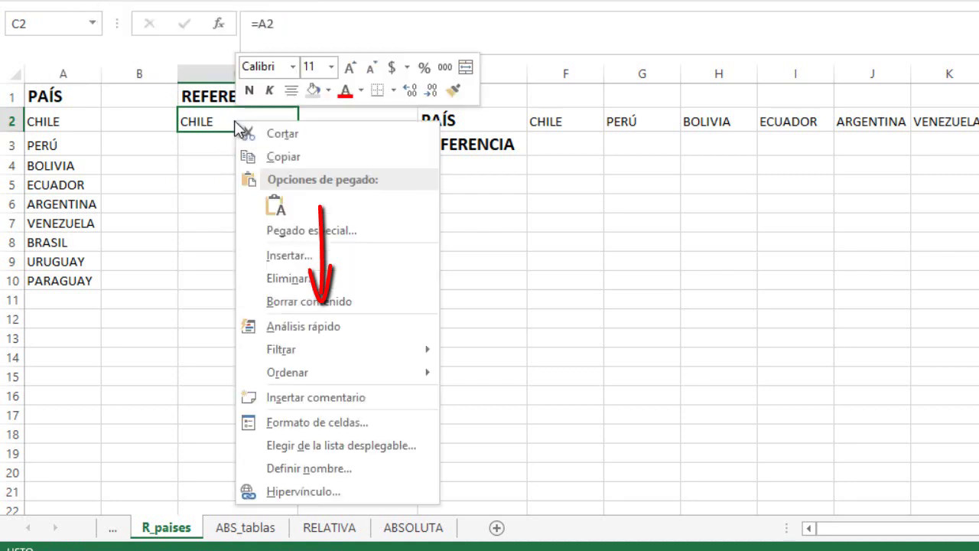
left_click(189, 197)
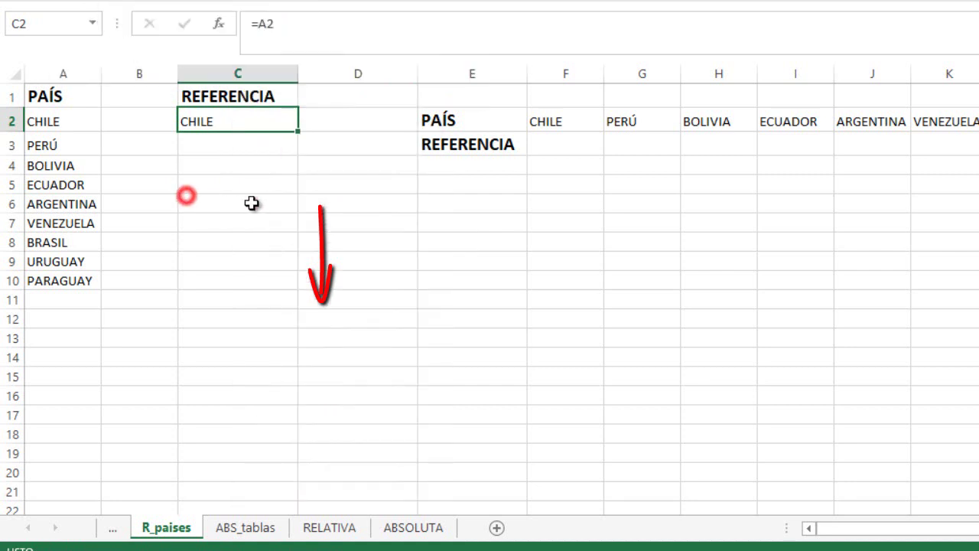
left_click(259, 117)
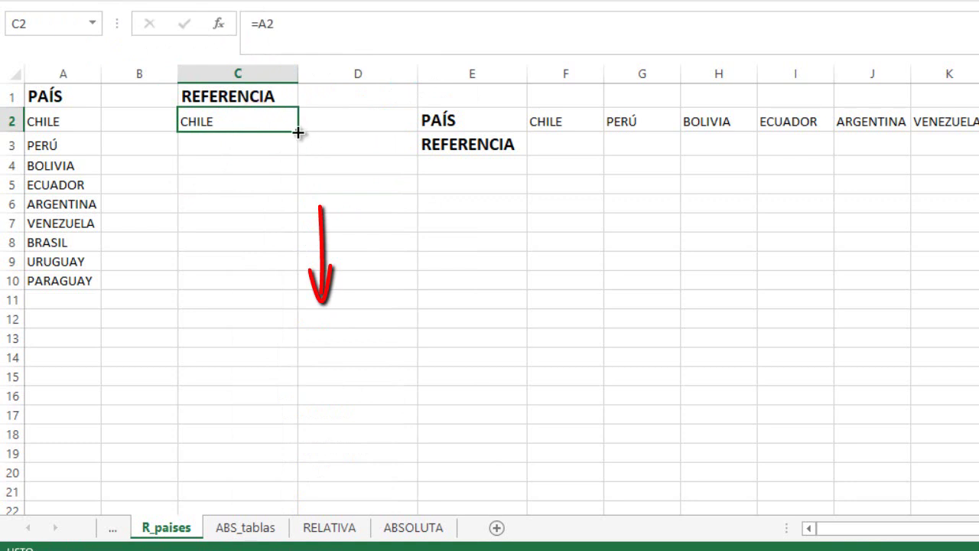
left_click_drag(297, 133, 290, 290)
Inspect the row references of the formulas in C2, C3, C4, C5 and C10
left_click(230, 121)
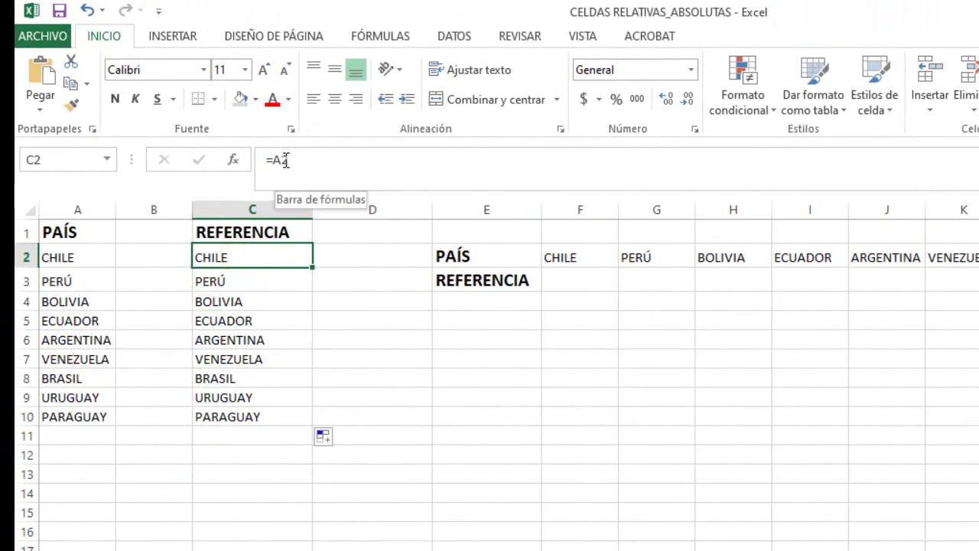
left_click(222, 281)
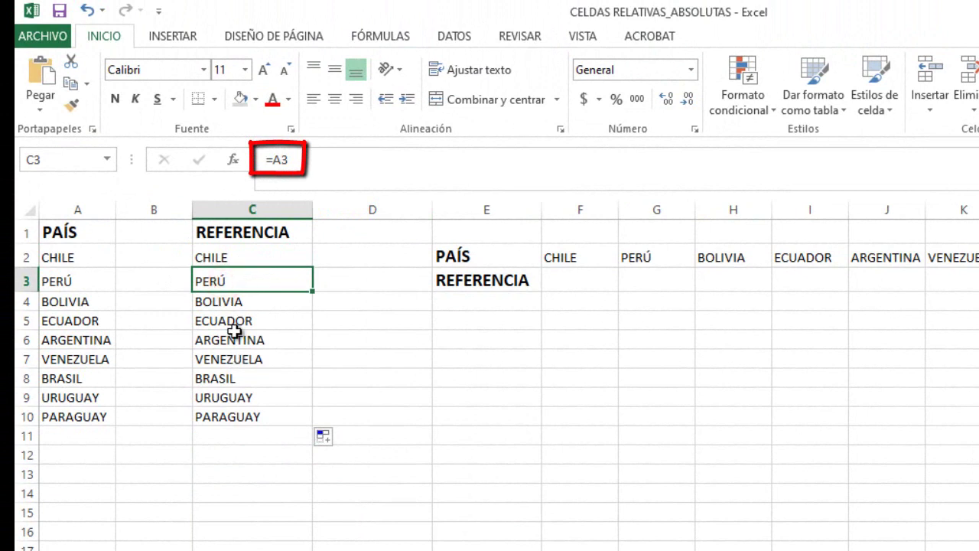
left_click(235, 303)
left_click(235, 322)
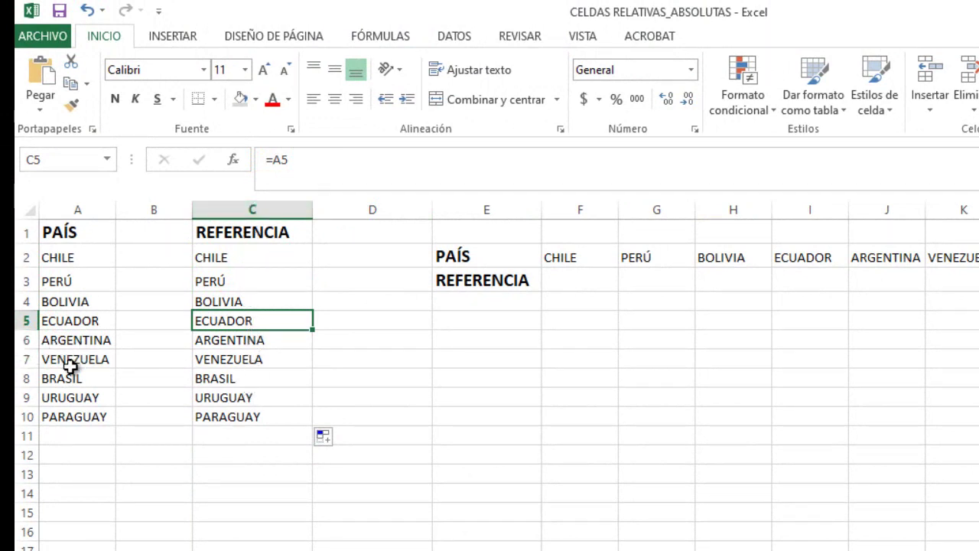
left_click(241, 417)
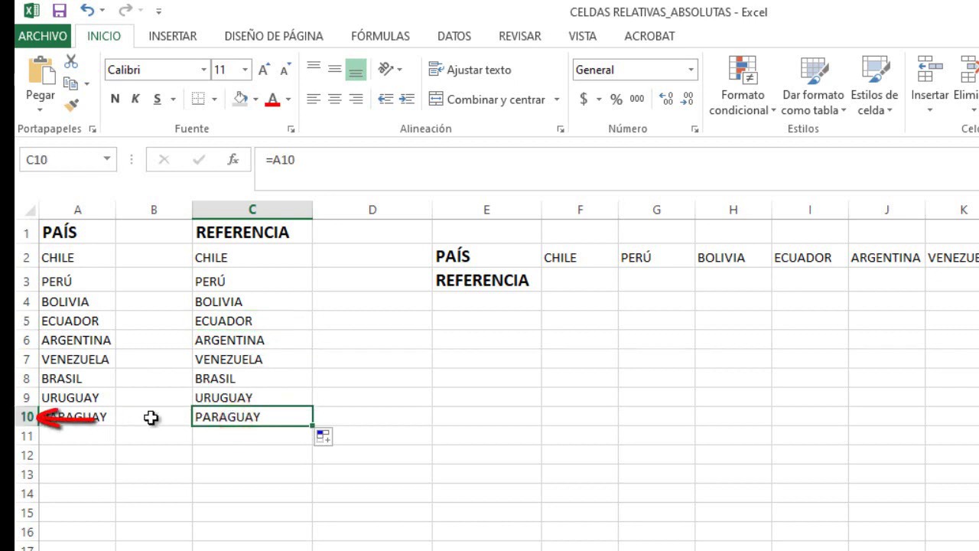
double_click(195, 417)
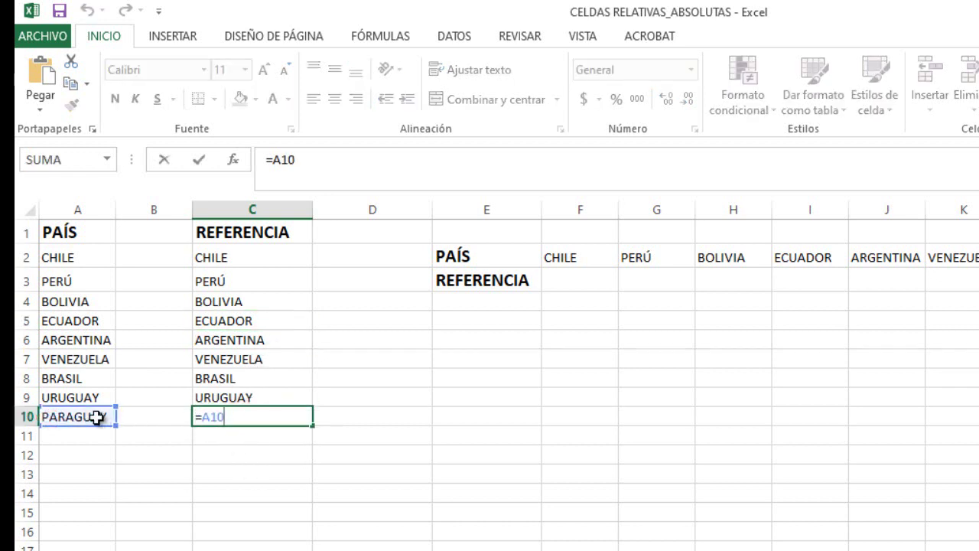
Delete the copied formulas from cells C3 to C10, keeping the original in C2
left_click_drag(258, 282, 272, 417)
key("Delete")
left_click(435, 398)
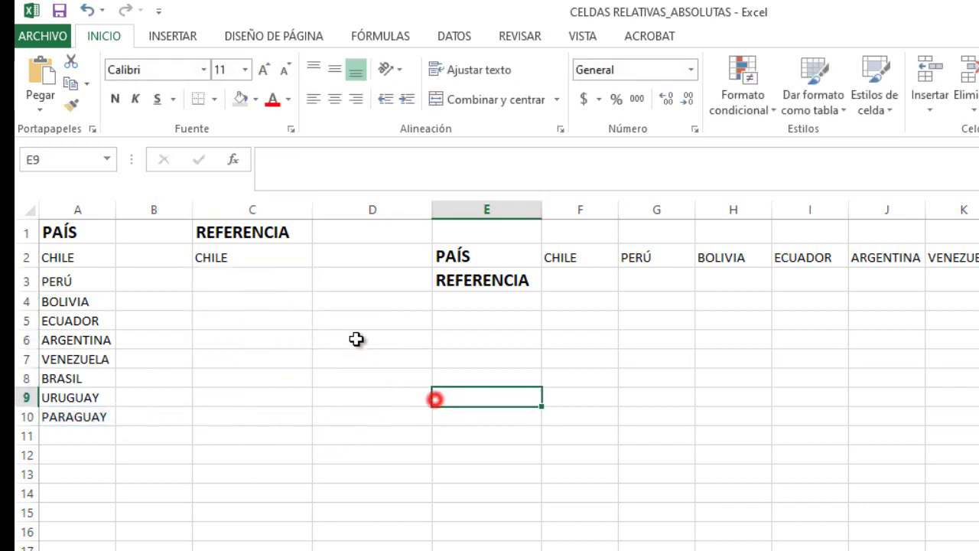
Check the reference in C2 and fill its formula down again through C10
left_click(276, 257)
double_click(279, 256)
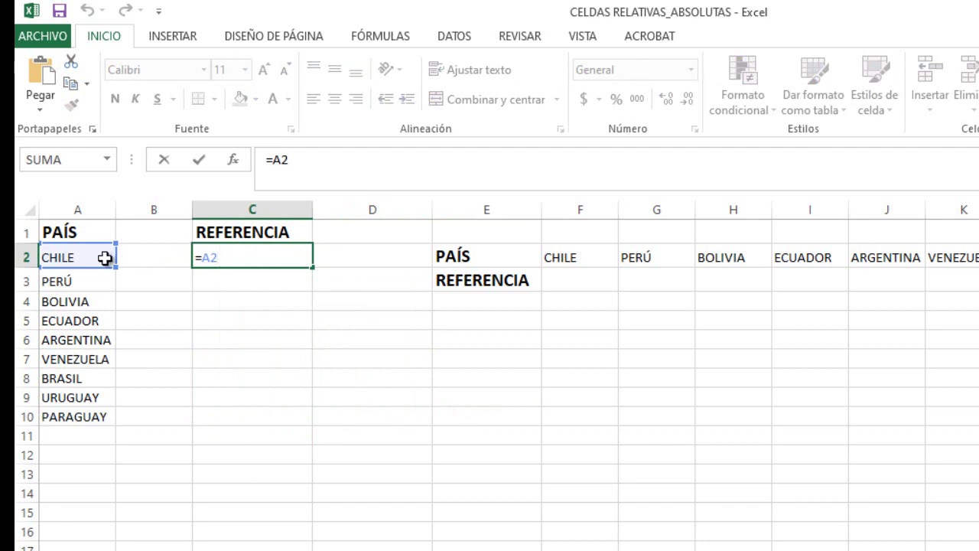
left_click(372, 297)
left_click(280, 258)
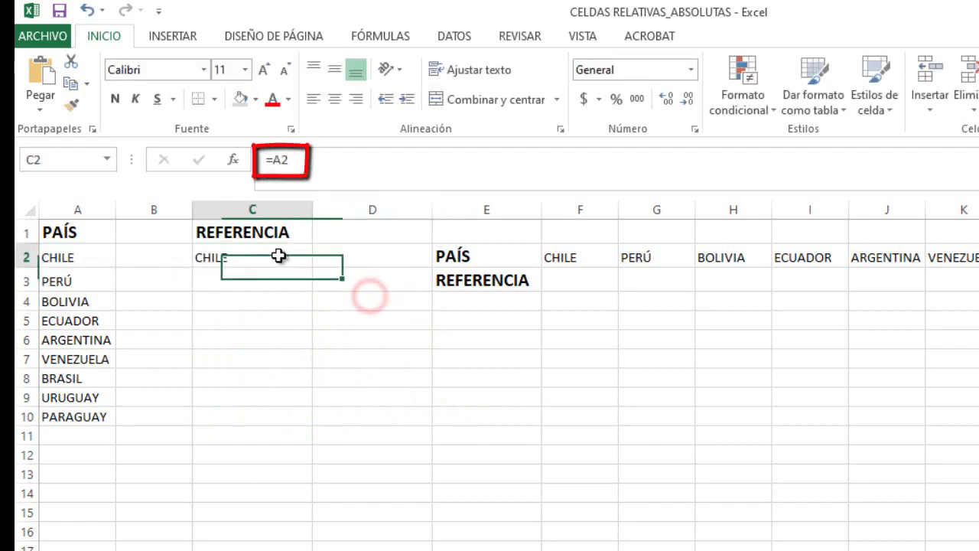
left_click_drag(313, 266, 305, 426)
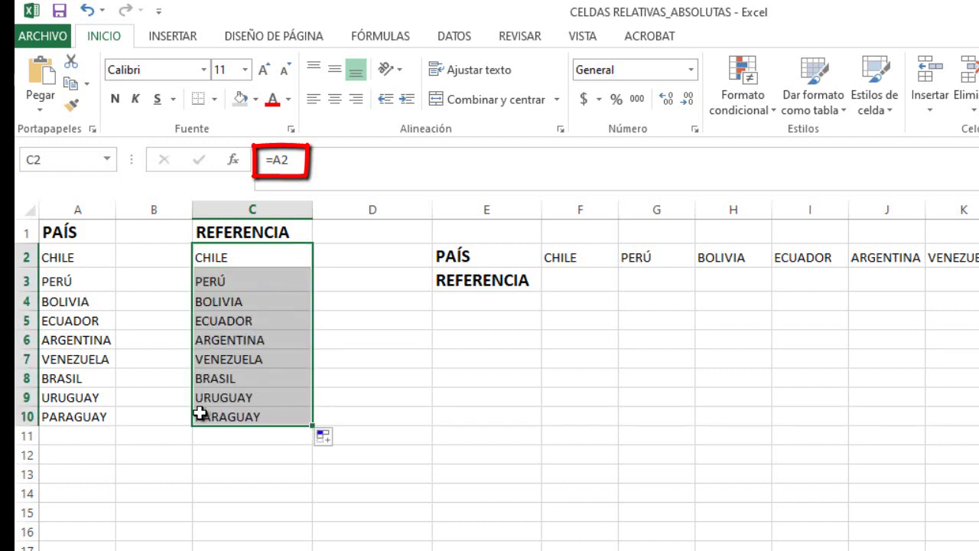
Examine the formula in each cell from C3 to C10 to see which country cell it references
double_click(233, 280)
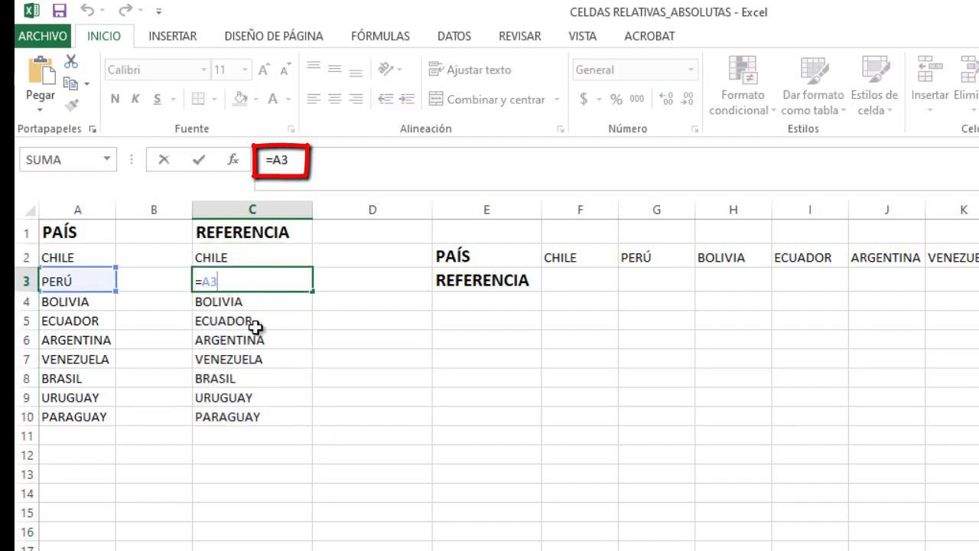
key("Return")
double_click(239, 301)
key("Return")
double_click(249, 324)
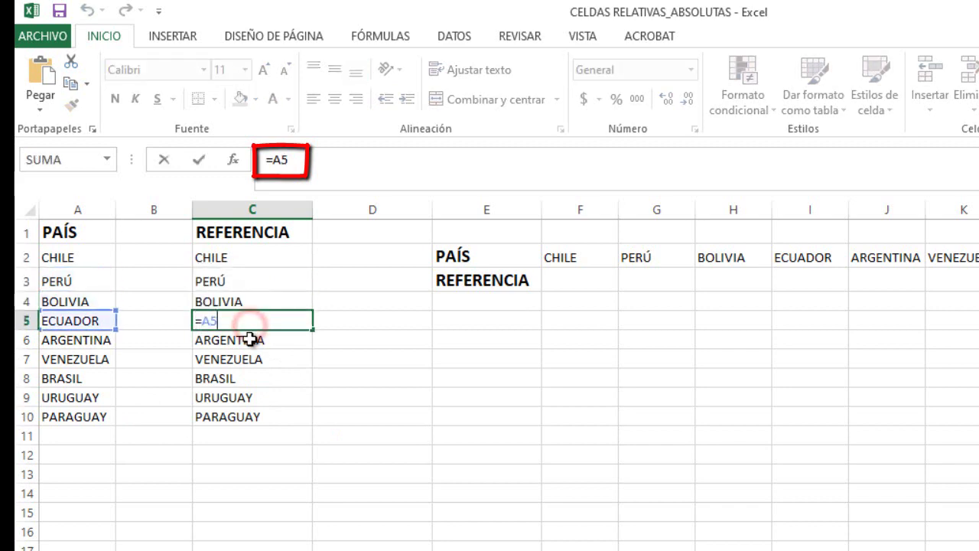
key("Return")
double_click(245, 339)
key("Return")
double_click(243, 359)
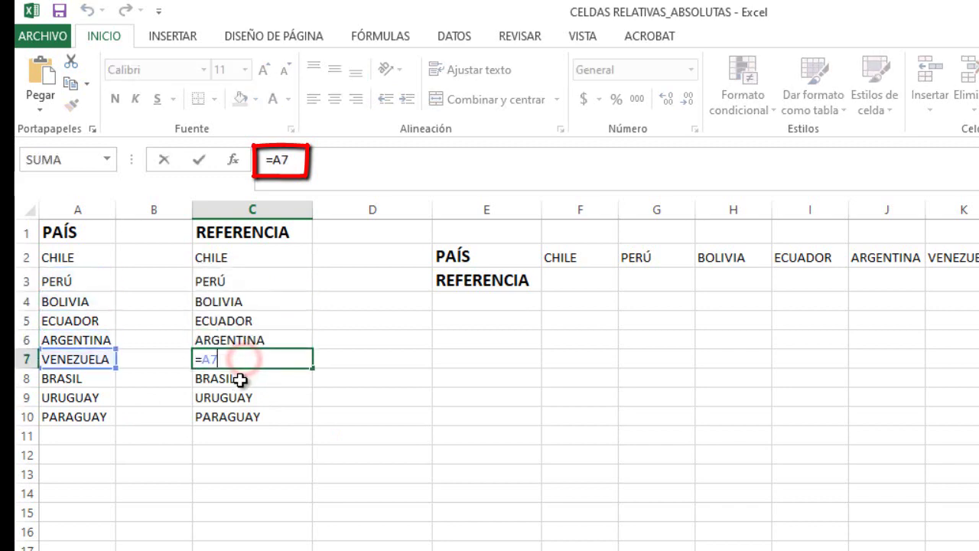
key("Return")
double_click(240, 378)
key("Return")
double_click(240, 397)
key("Return")
double_click(240, 416)
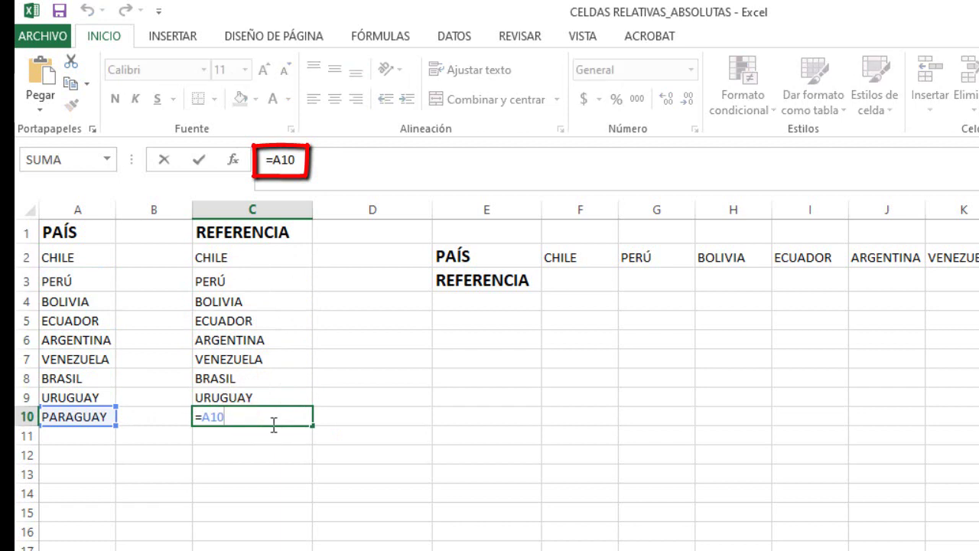
Fill the formula in C10 down one more row into C11 and check its reference
left_click(374, 405)
left_click(250, 416)
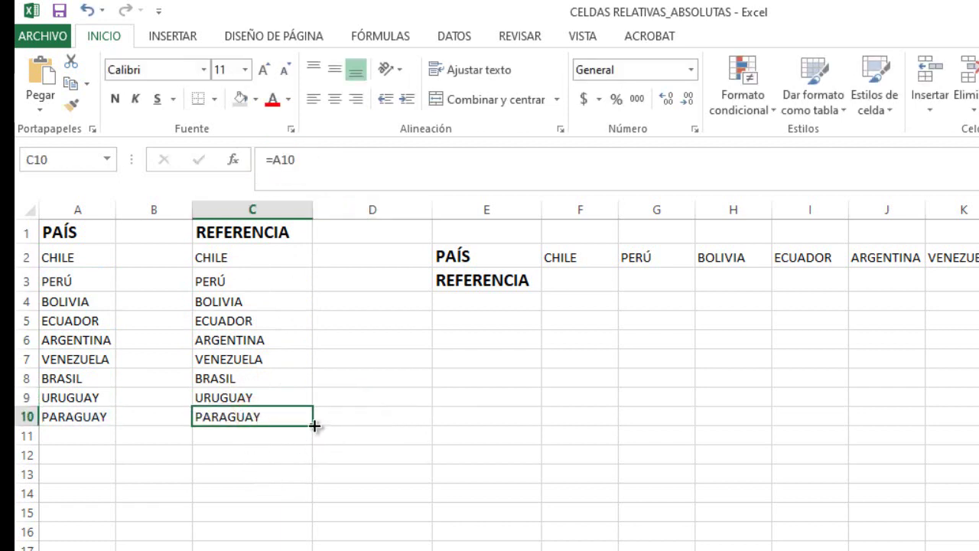
left_click_drag(311, 426, 306, 451)
left_click(240, 433)
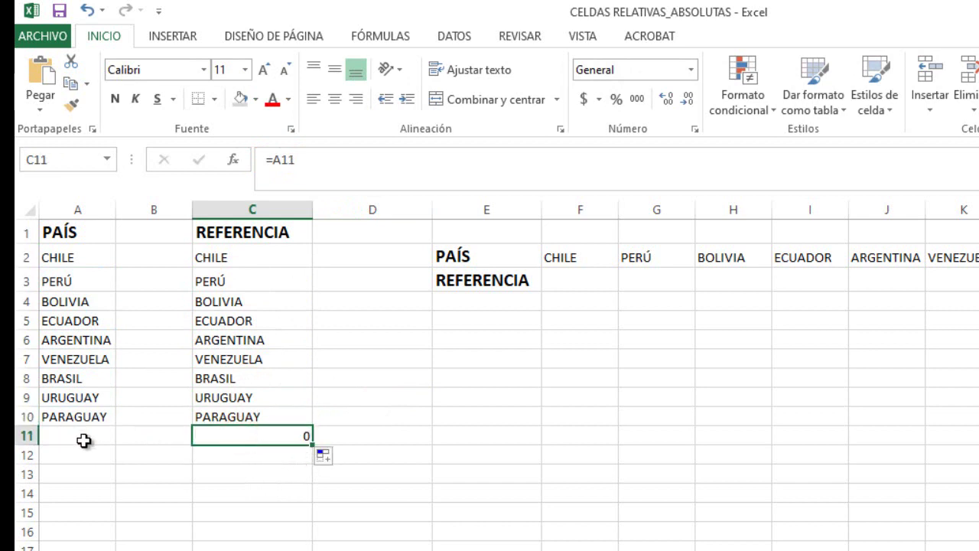
left_click(253, 435)
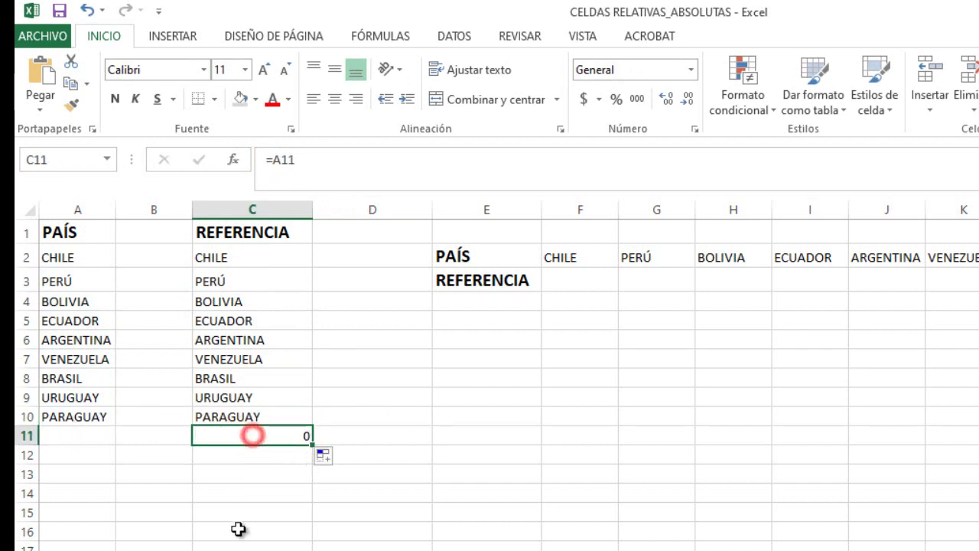
Add COLOMBIA to the country list in cell A11
left_click(74, 434)
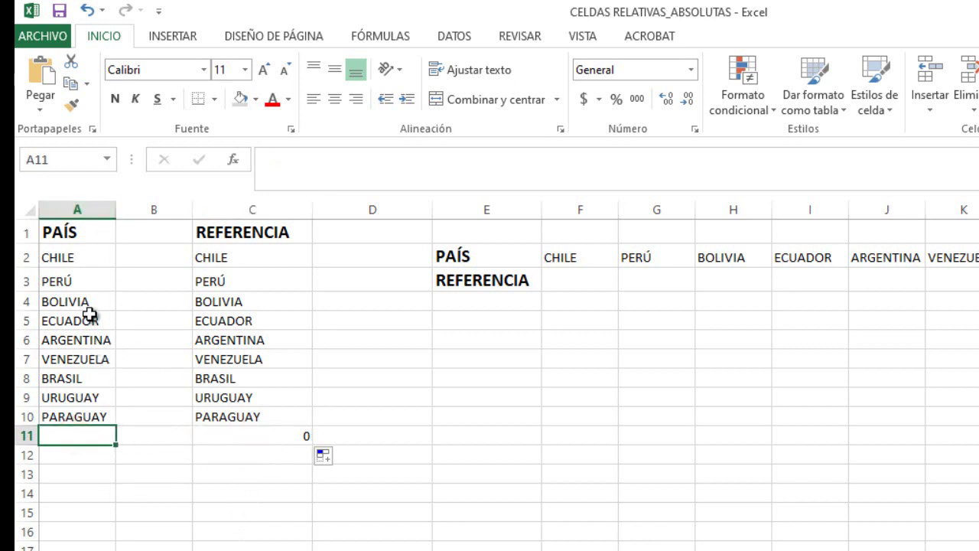
type("COLOMBIA")
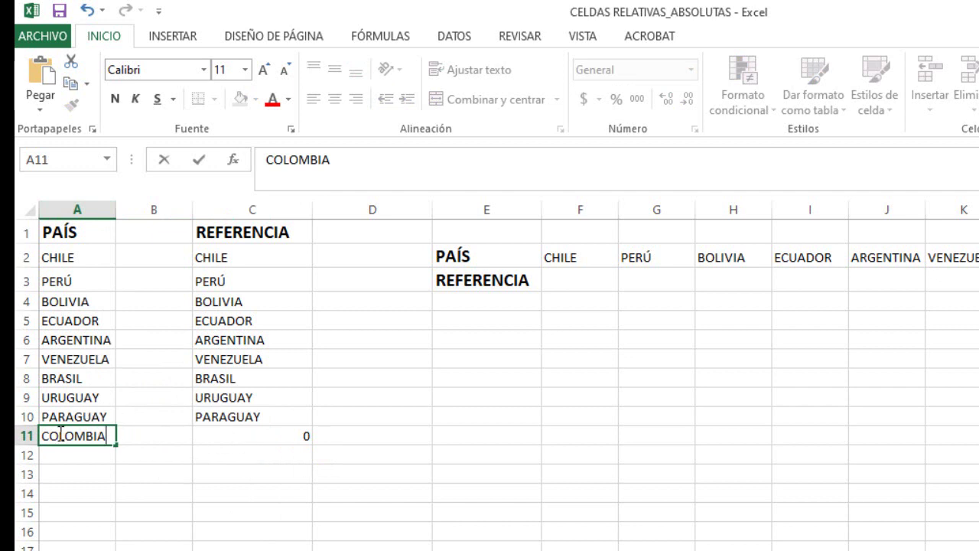
key("Return")
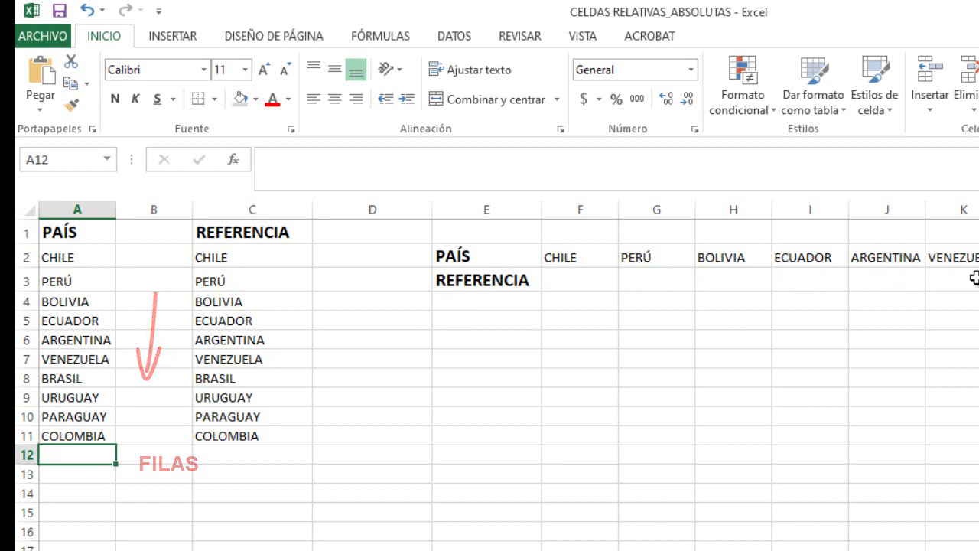
Enter the formula =F2 in F3 so the horizontal reference row points to the first country
left_click(569, 281)
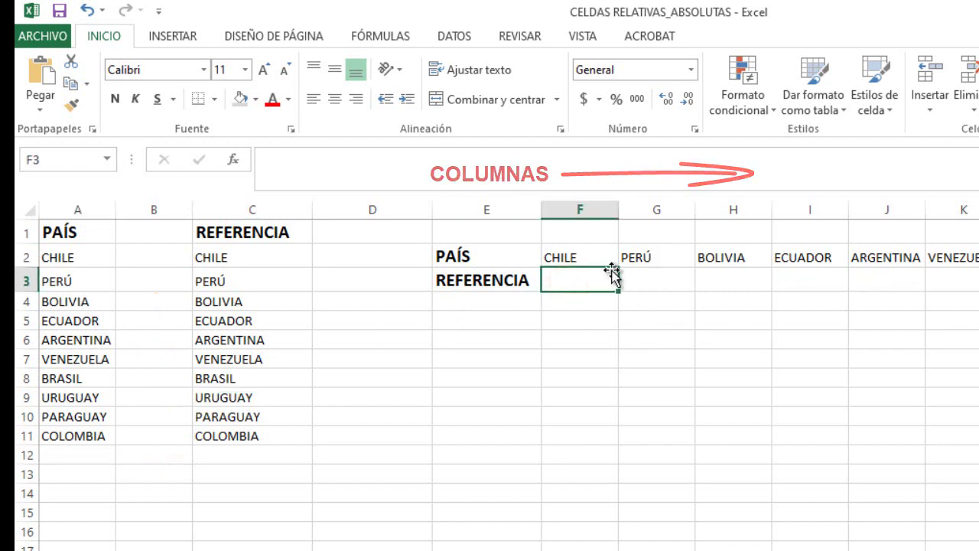
type("=")
left_click(573, 256)
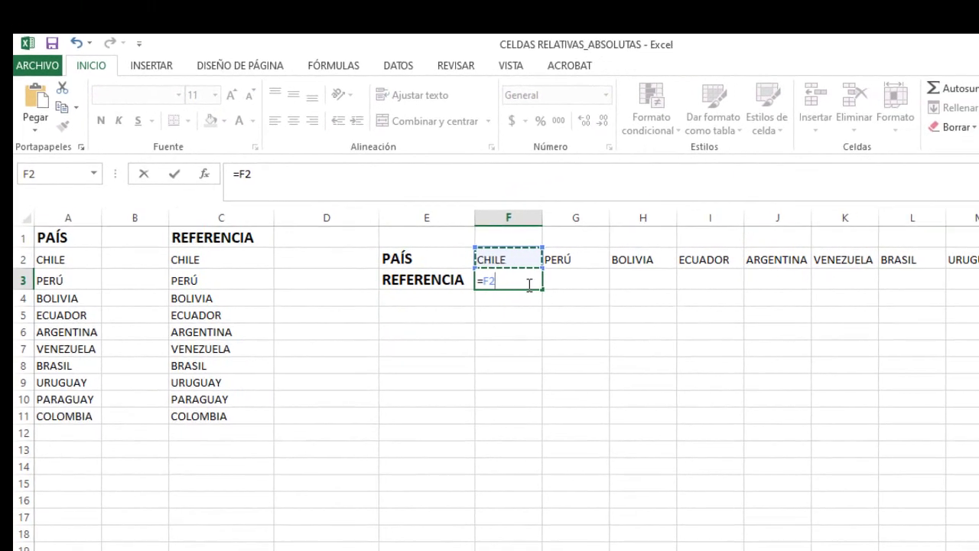
key("Return")
Fill the formula in F3 across into G3 and compare the references in both cells
left_click(478, 277)
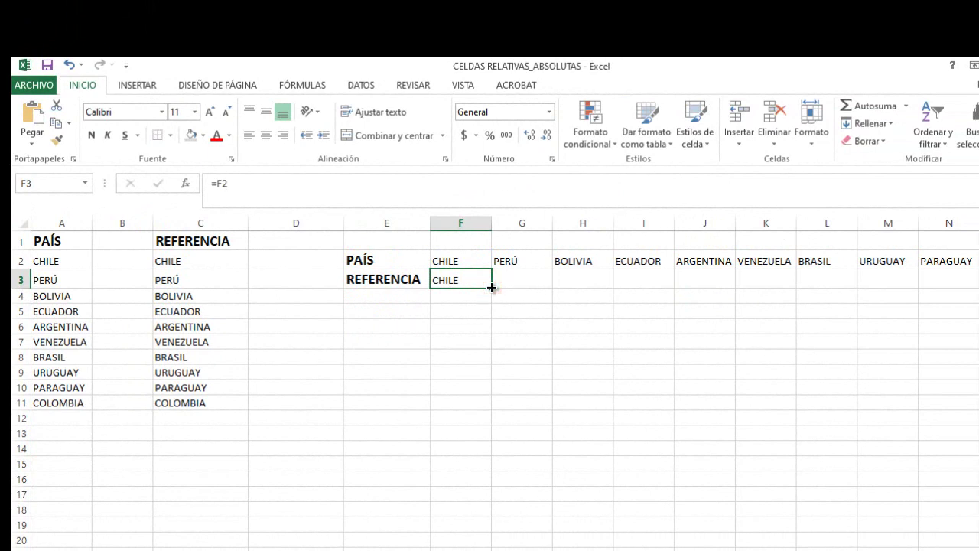
left_click_drag(505, 287, 529, 287)
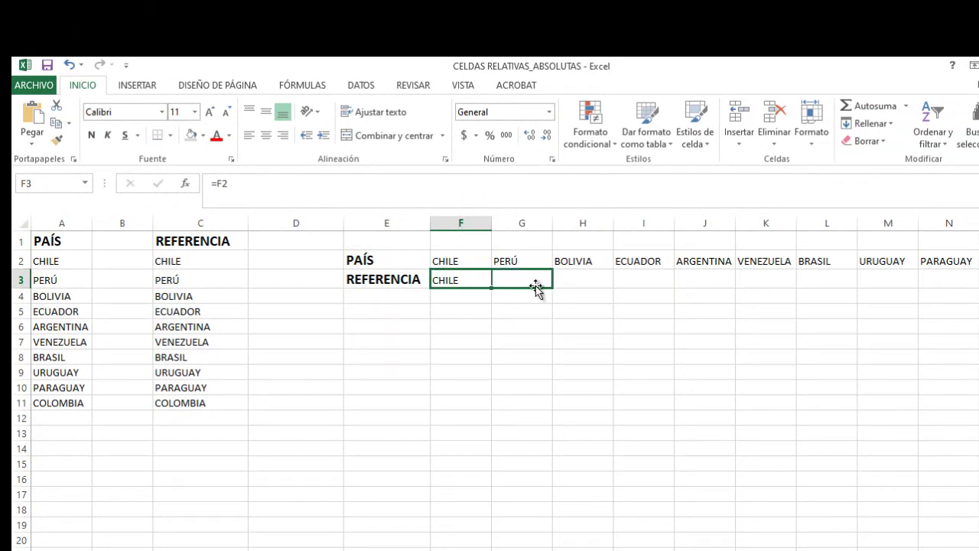
left_click_drag(535, 288, 528, 288)
left_click(467, 280)
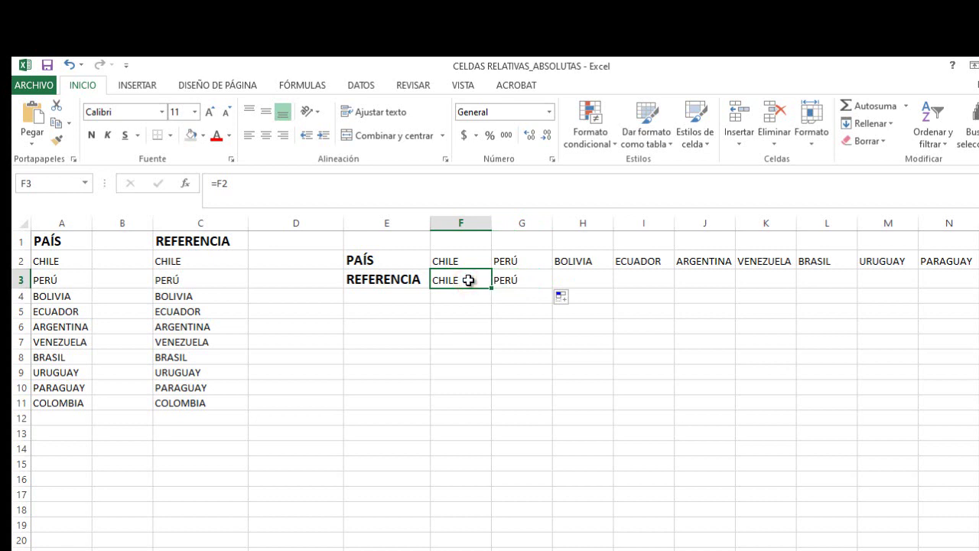
double_click(468, 280)
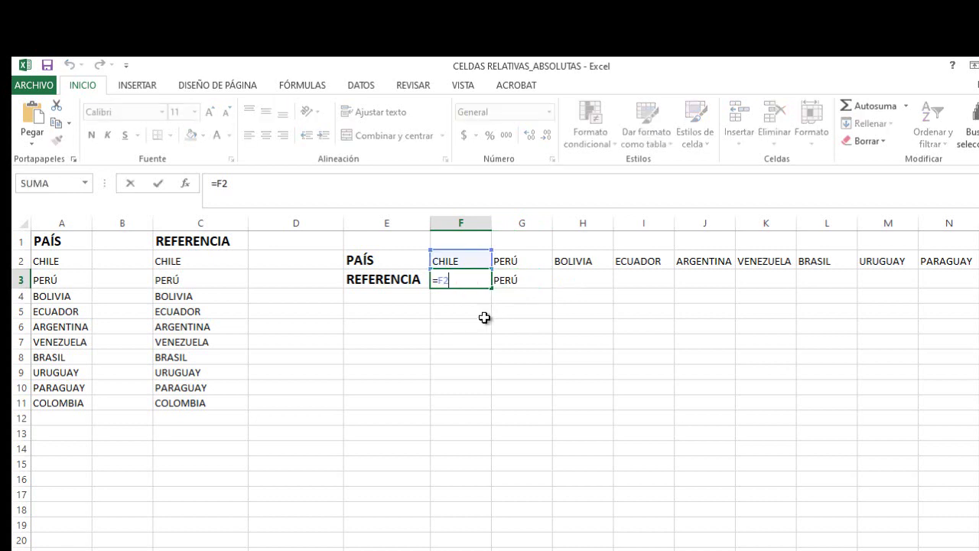
left_click(510, 282)
key("F2")
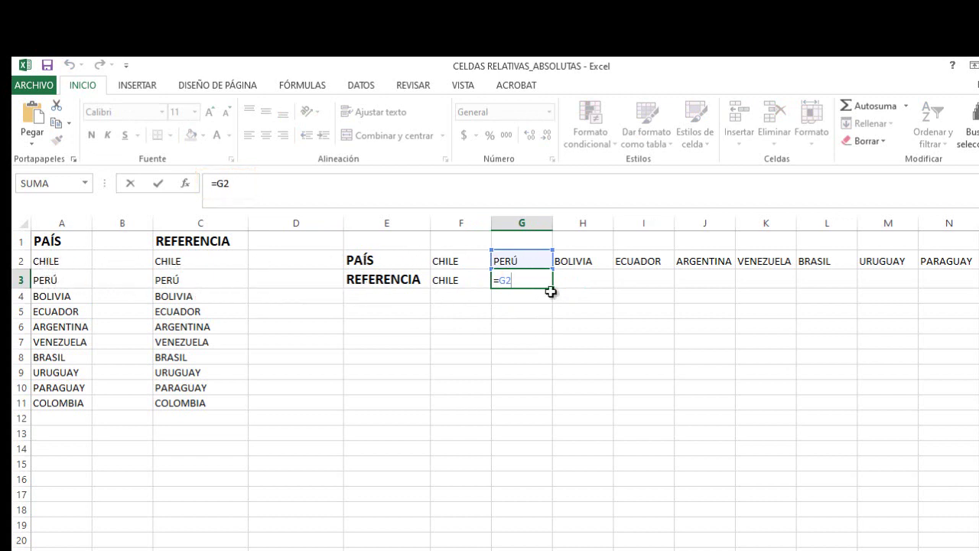
Fill the formula in G3 across through N3 and check the column references in cells G3 to J3
left_click_drag(553, 290, 966, 288)
left_click(596, 345)
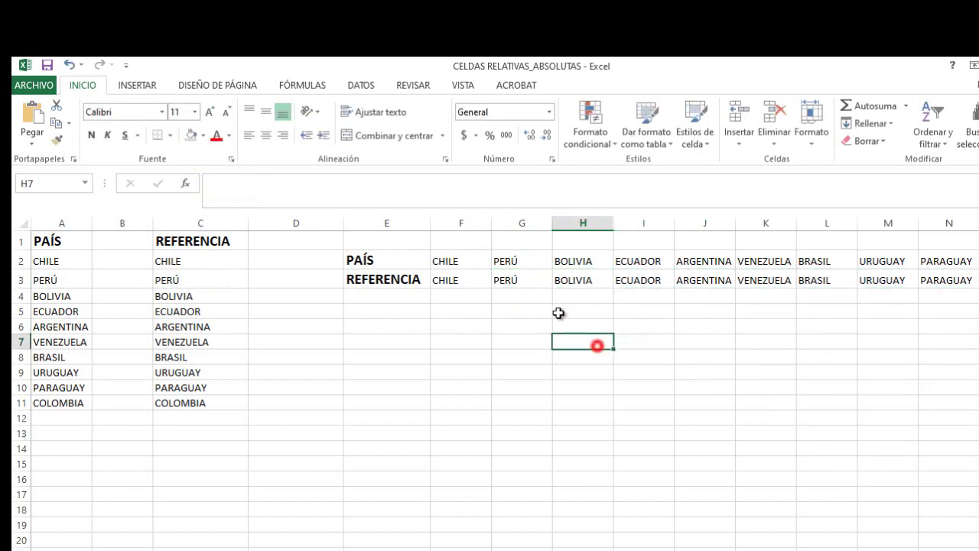
left_click(518, 280)
left_click(586, 280)
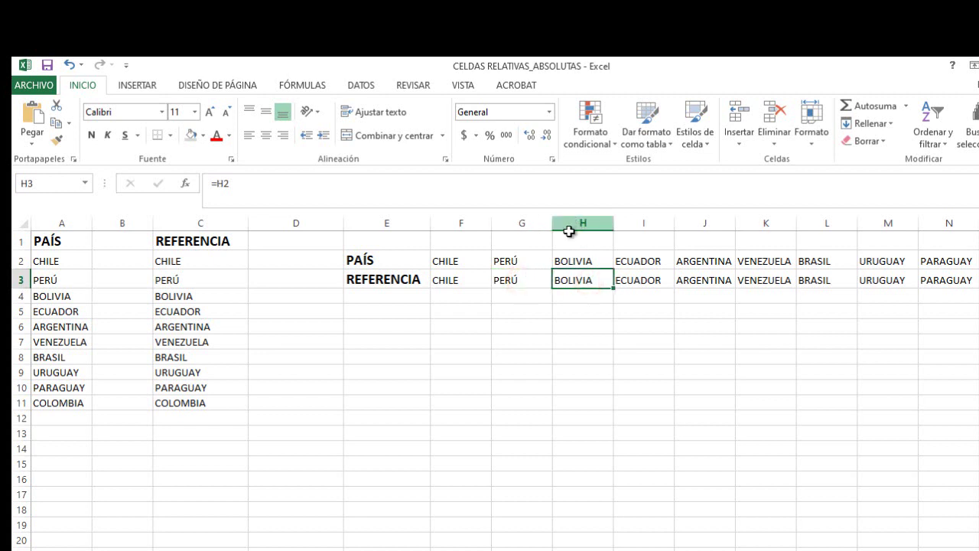
left_click(528, 278)
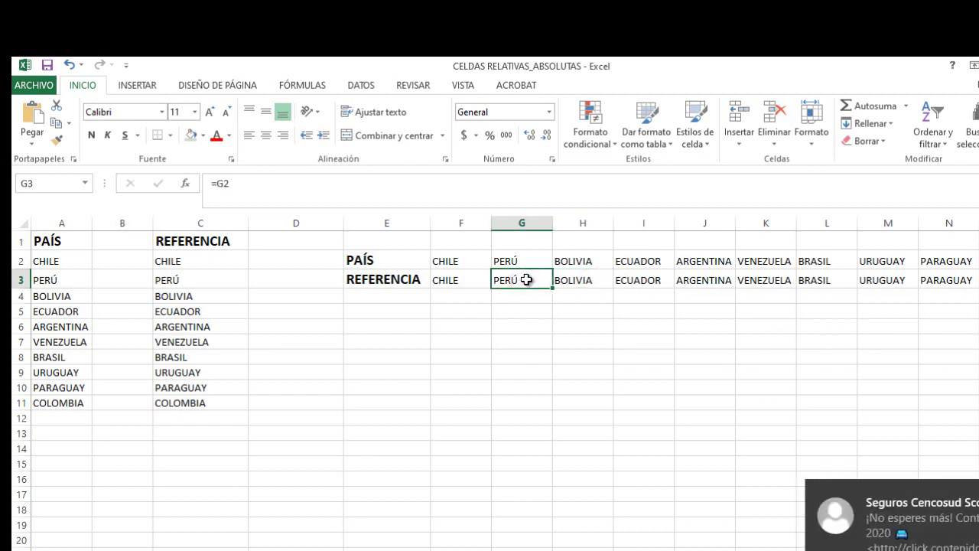
double_click(526, 279)
double_click(583, 281)
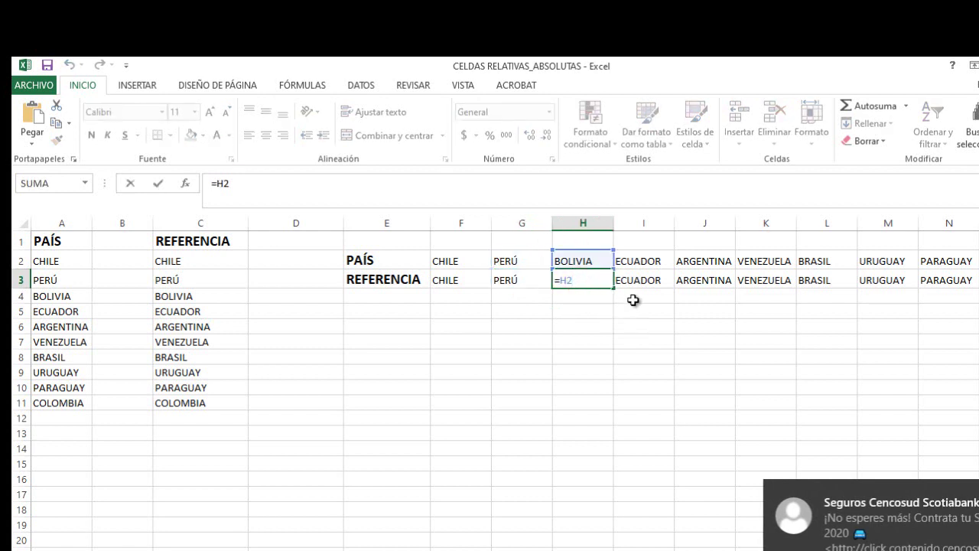
double_click(645, 279)
left_click(701, 281)
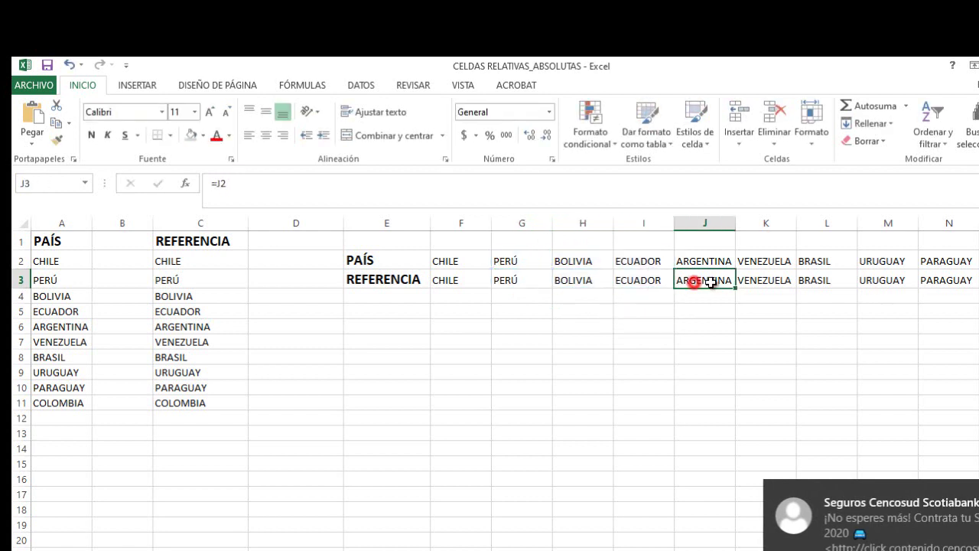
Extend the formula in N3 across into O3 and one column past the country list, into P3
left_click(947, 281)
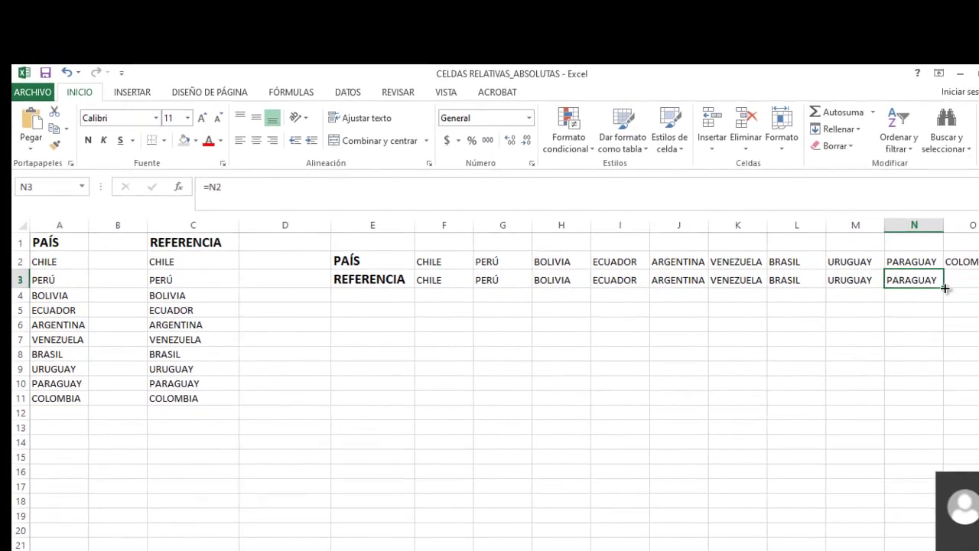
left_click_drag(978, 288, 978, 283)
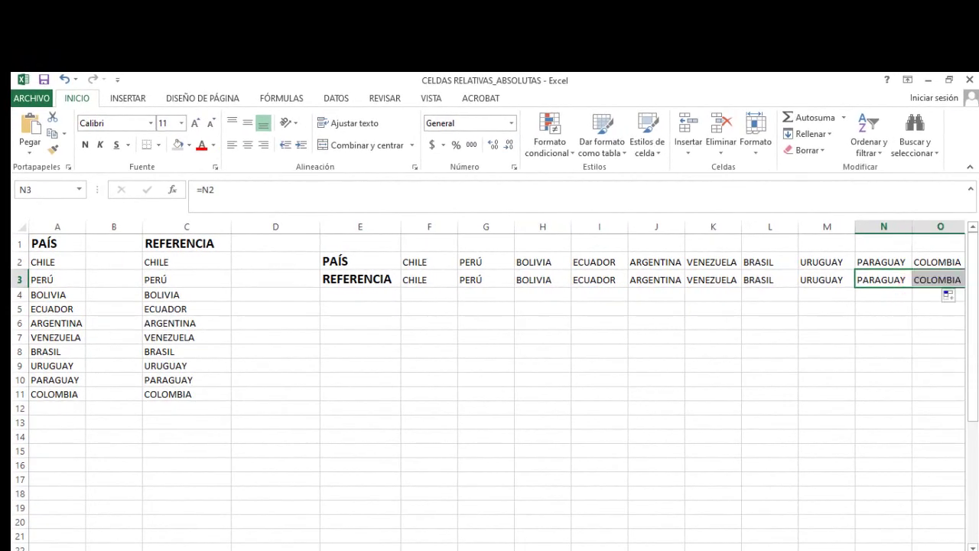
left_click_drag(900, 550, 918, 550)
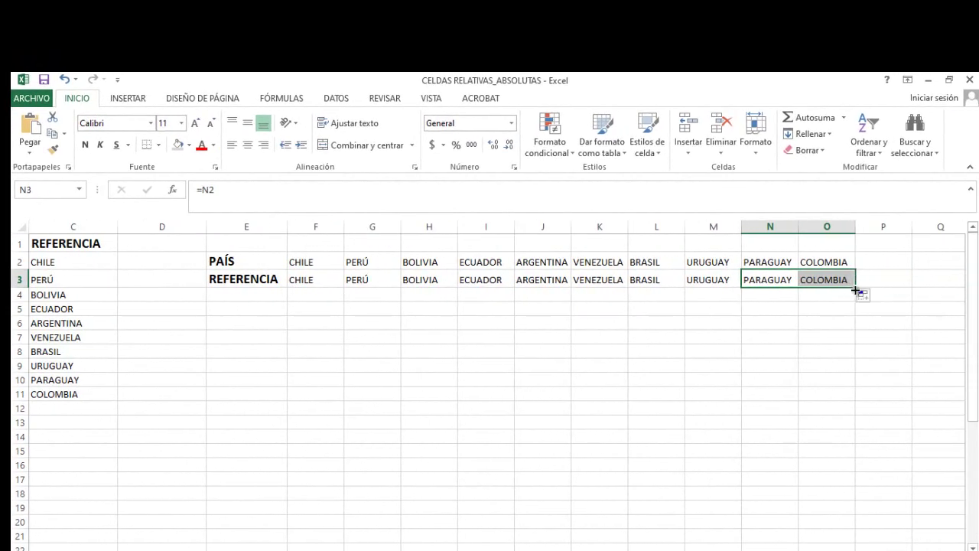
left_click_drag(856, 287, 909, 293)
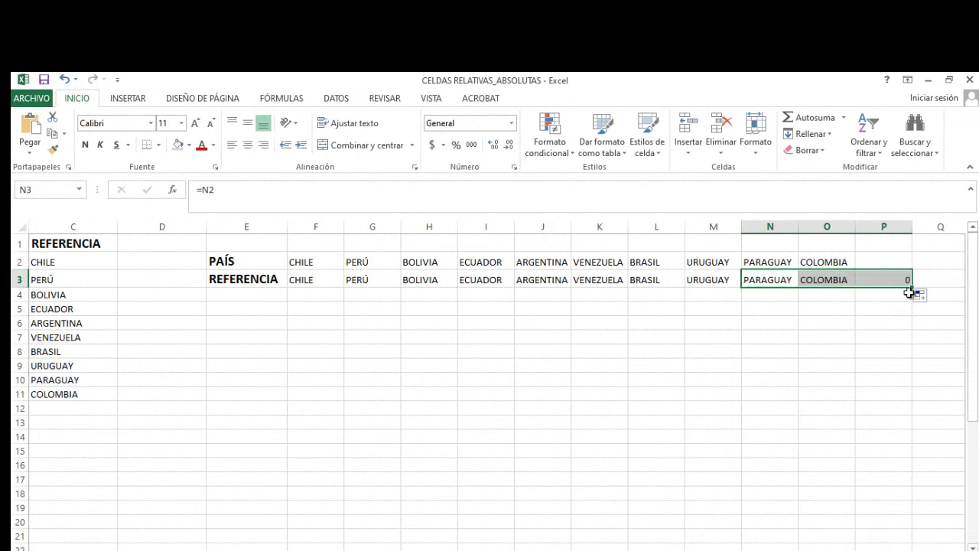
Enter CHILE in P2, above the formula in P3, to test its reference
left_click(875, 259)
type("CHILE")
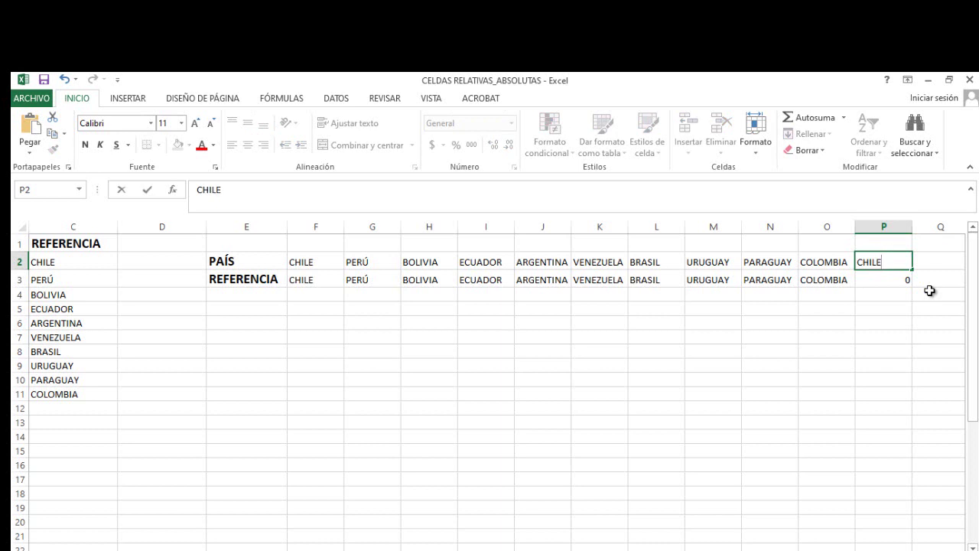
key("Return")
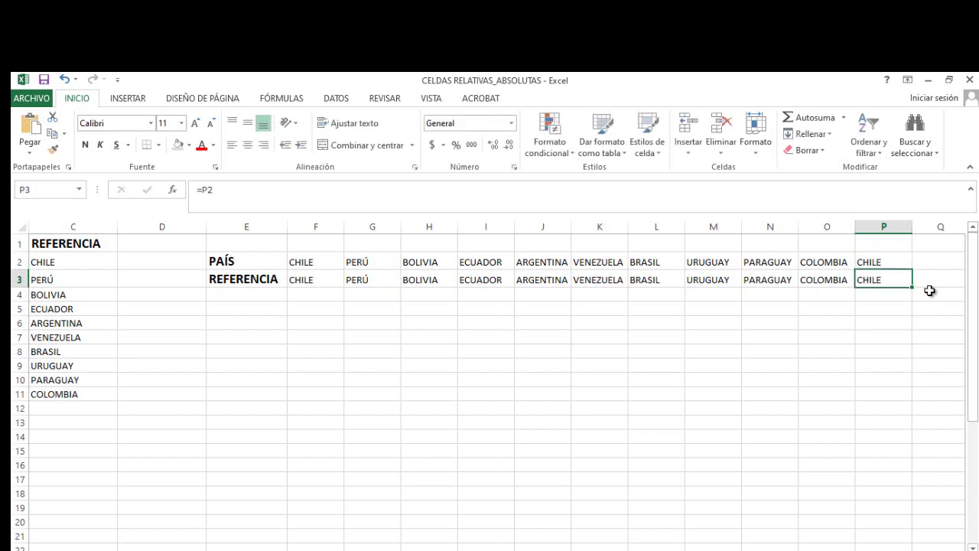
Replace the text in P2 with NADA to test how the formula in P3 responds
key("Up")
type("N")
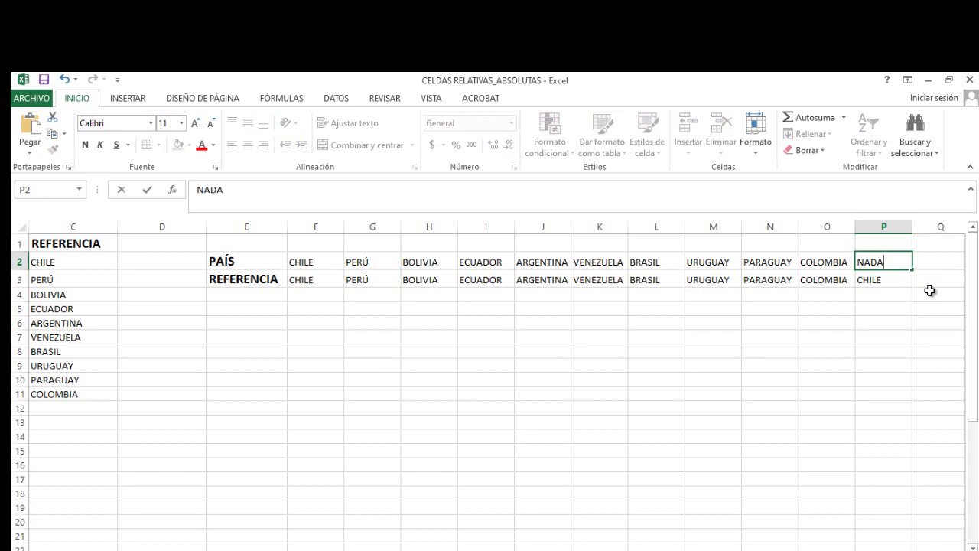
key("Return")
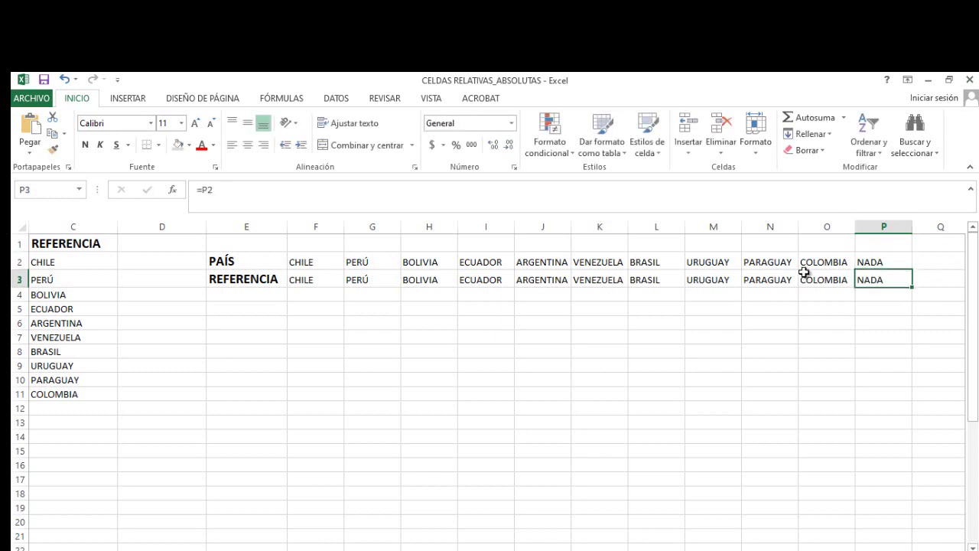
Delete the test entry and its reference formula from cells P2 and P3
left_click_drag(872, 261, 853, 276)
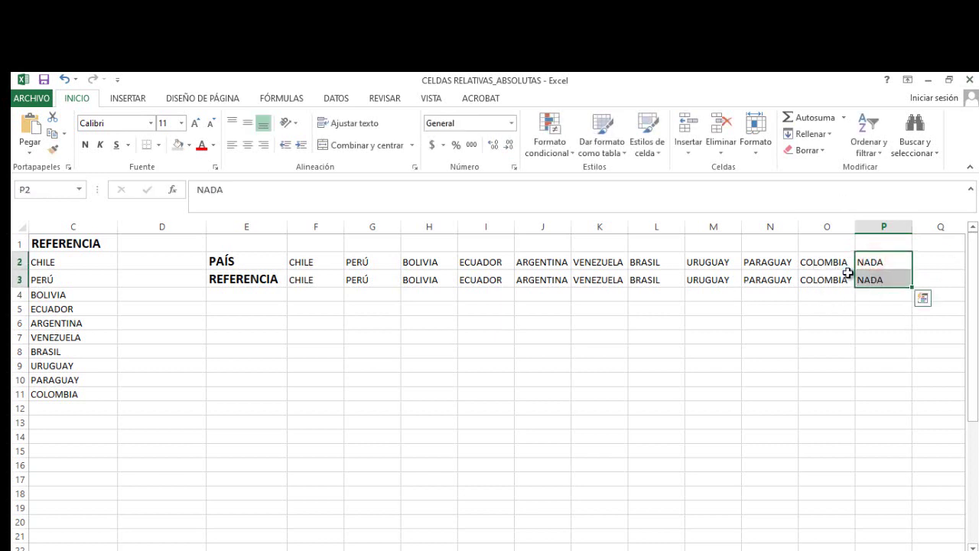
key("Delete")
left_click(383, 422)
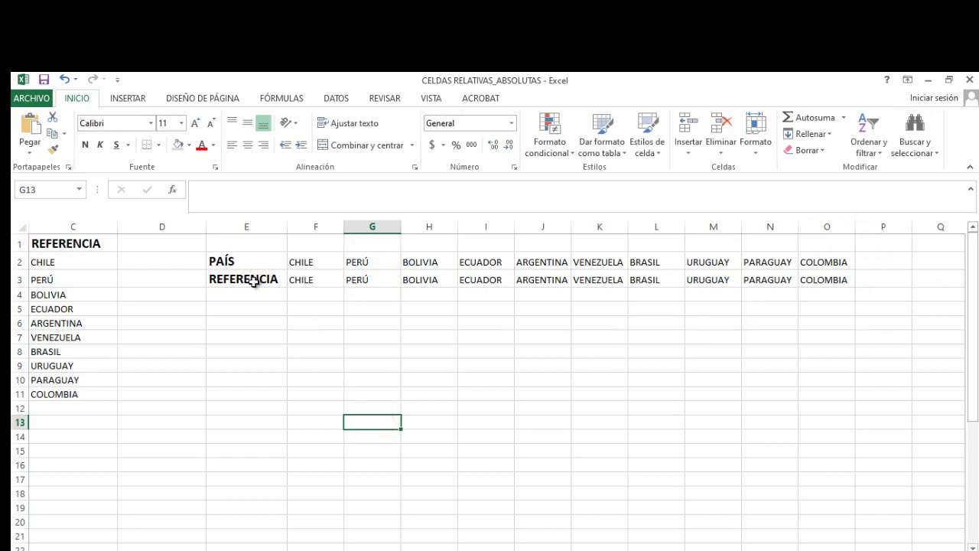
Enter the formula =B24+C24 in D24, the first shaded cell beside the two vertical number columns
left_click(300, 281)
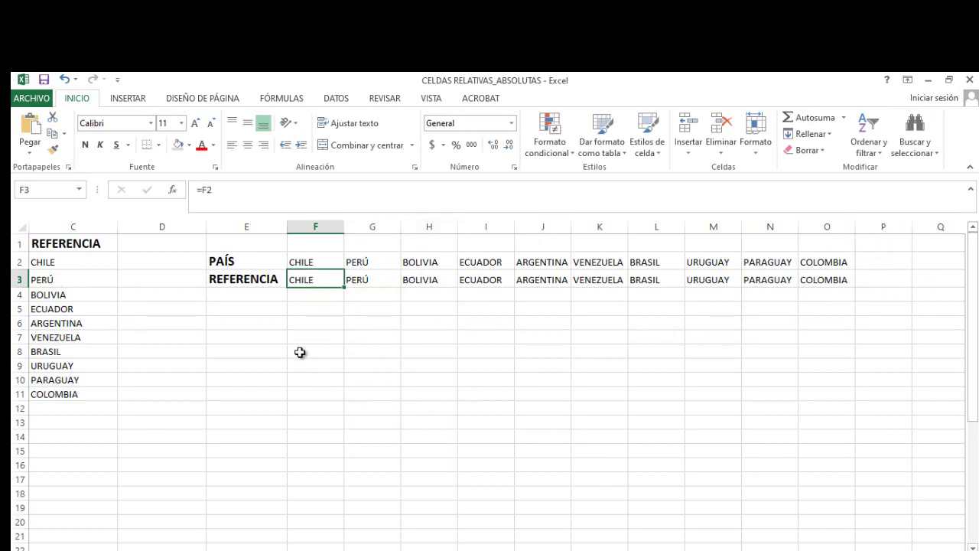
scroll(300, 352, "down", 5)
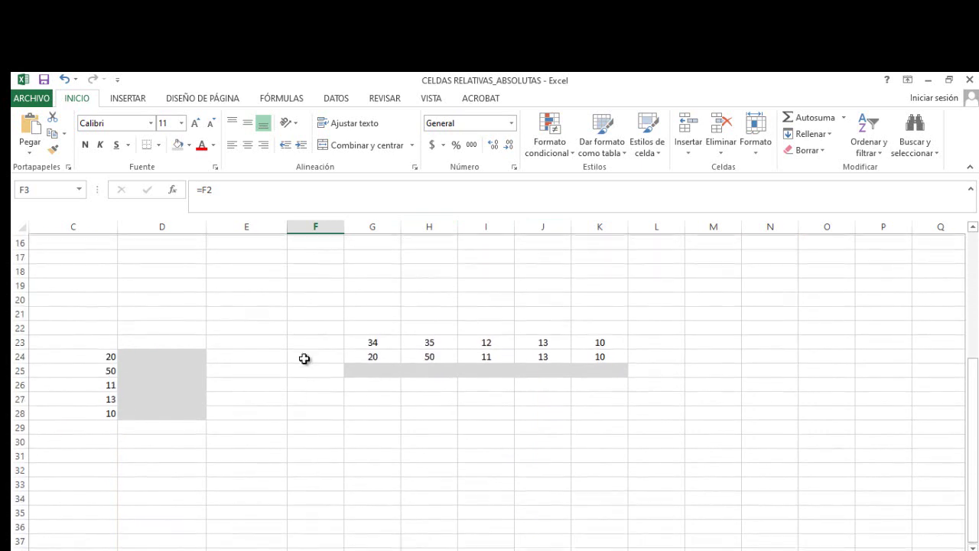
left_click(294, 412)
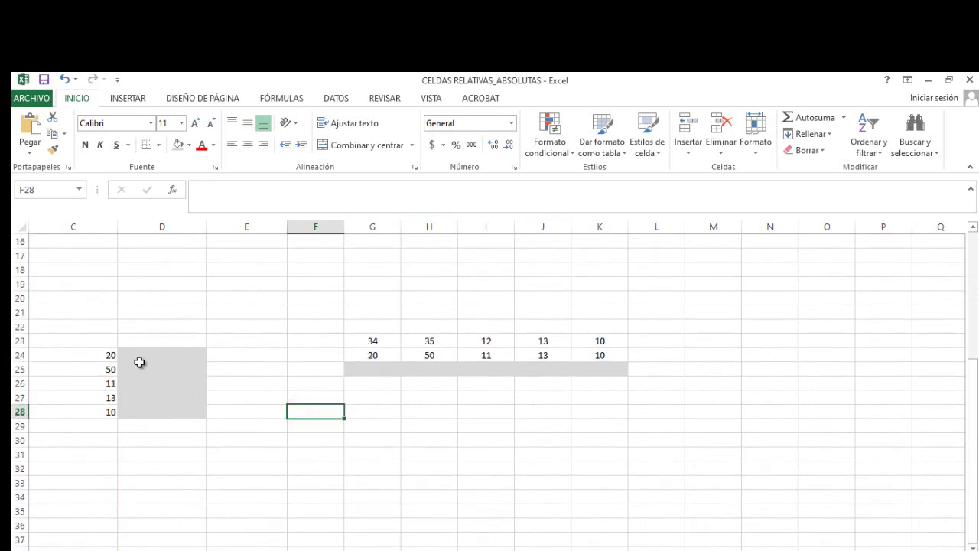
left_click_drag(674, 547, 658, 548)
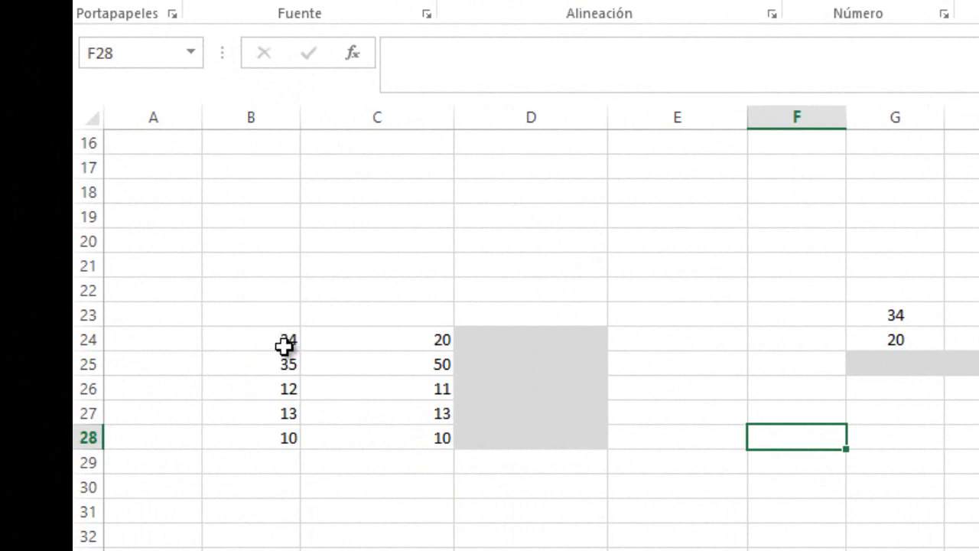
left_click(533, 341)
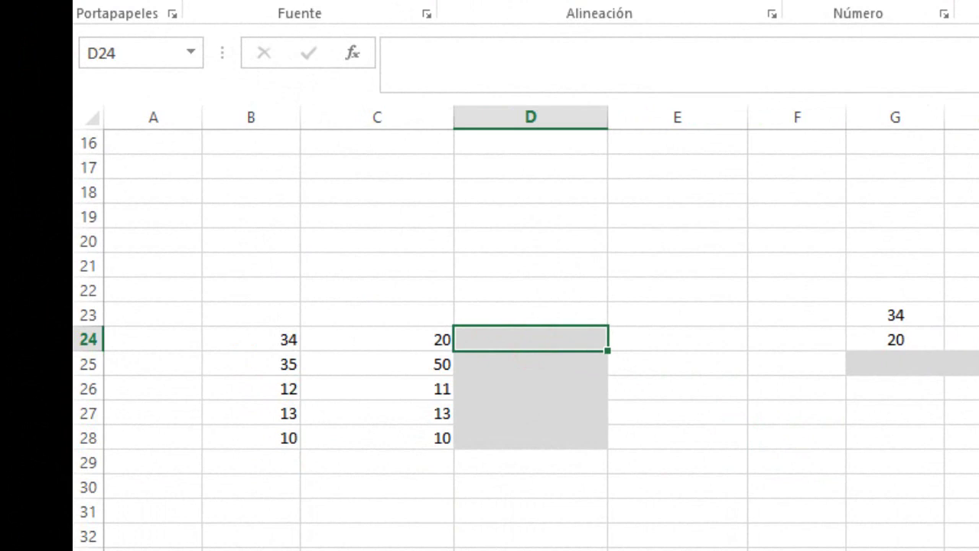
type("=")
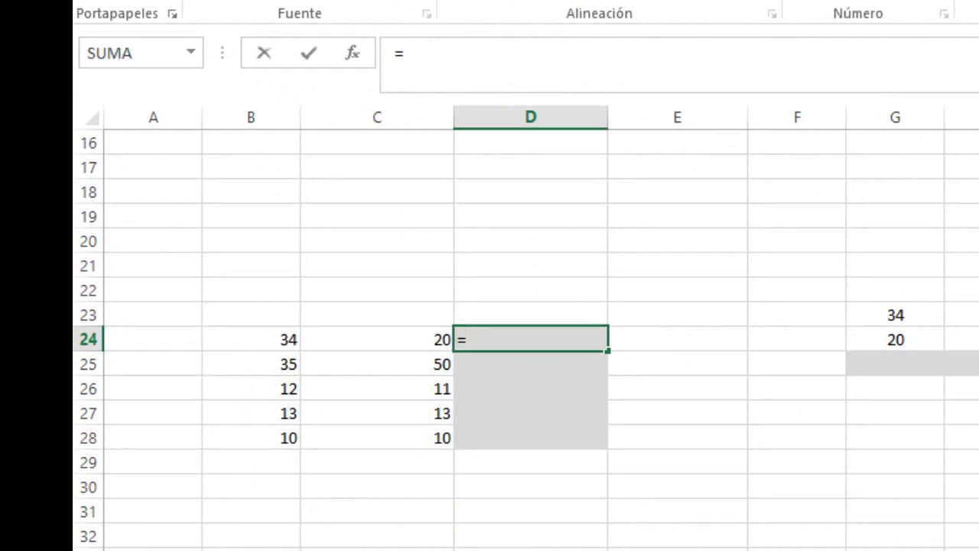
left_click(283, 344)
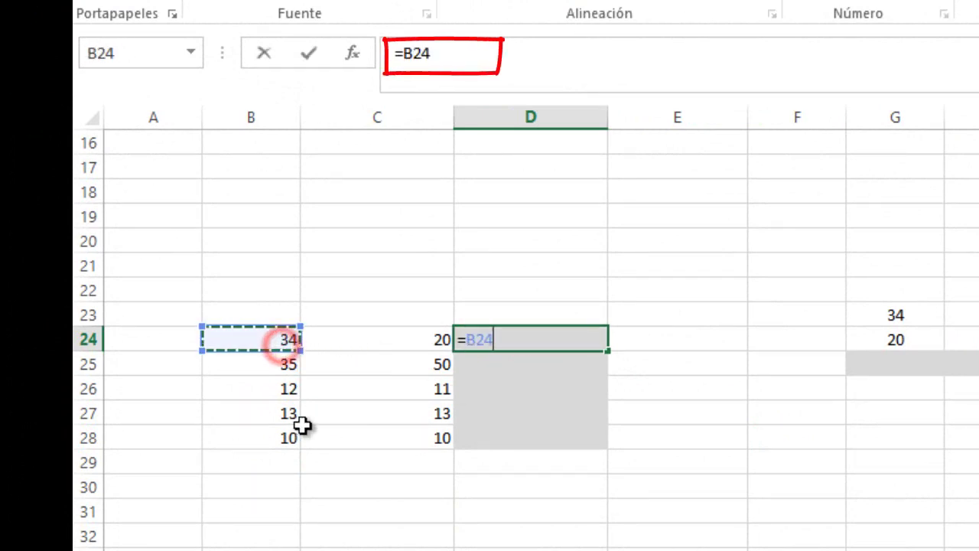
type("+")
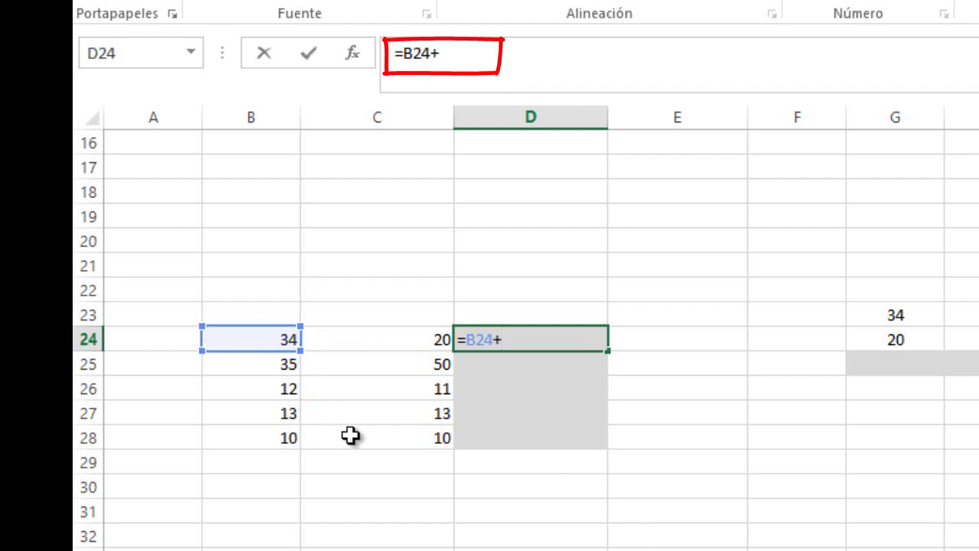
left_click(374, 338)
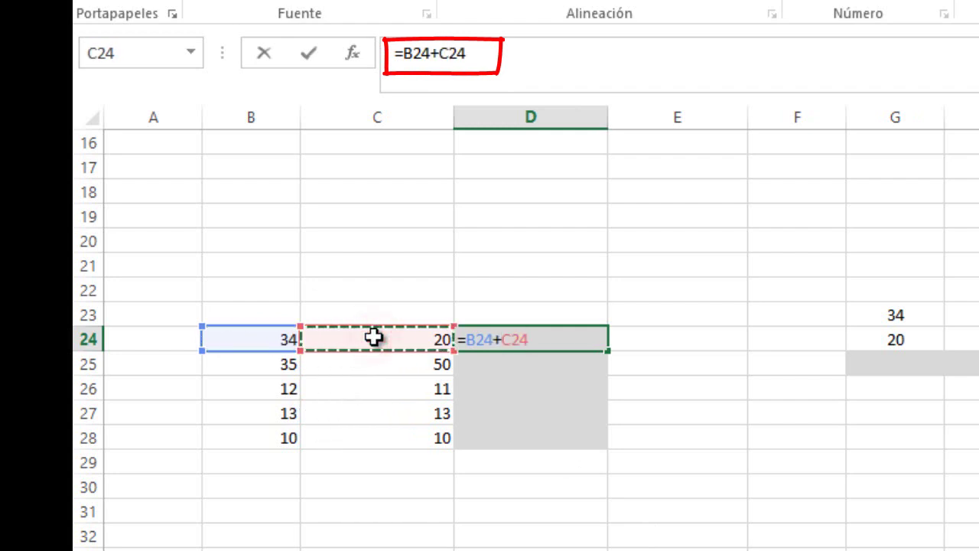
key("Return")
Fill the sum formula from D24 down to D28
left_click(549, 334)
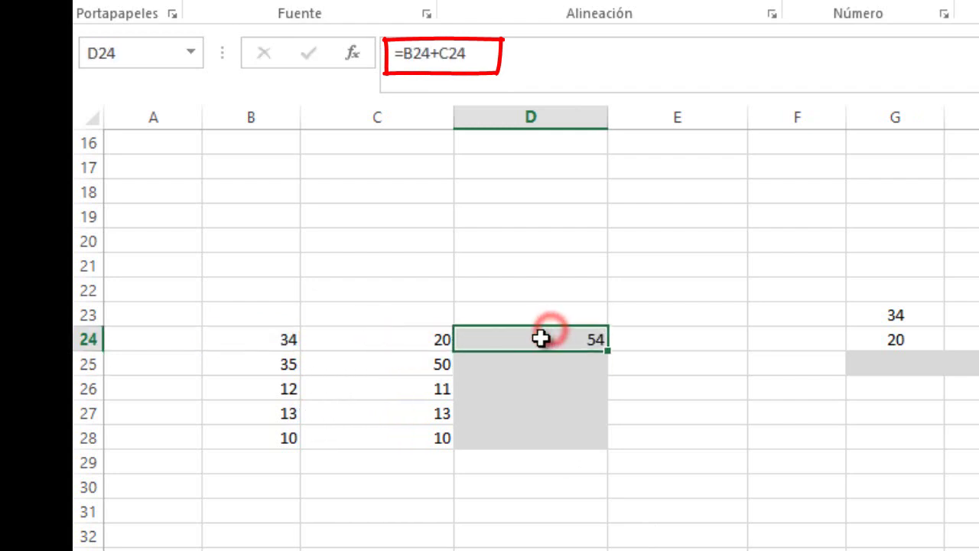
key("F2")
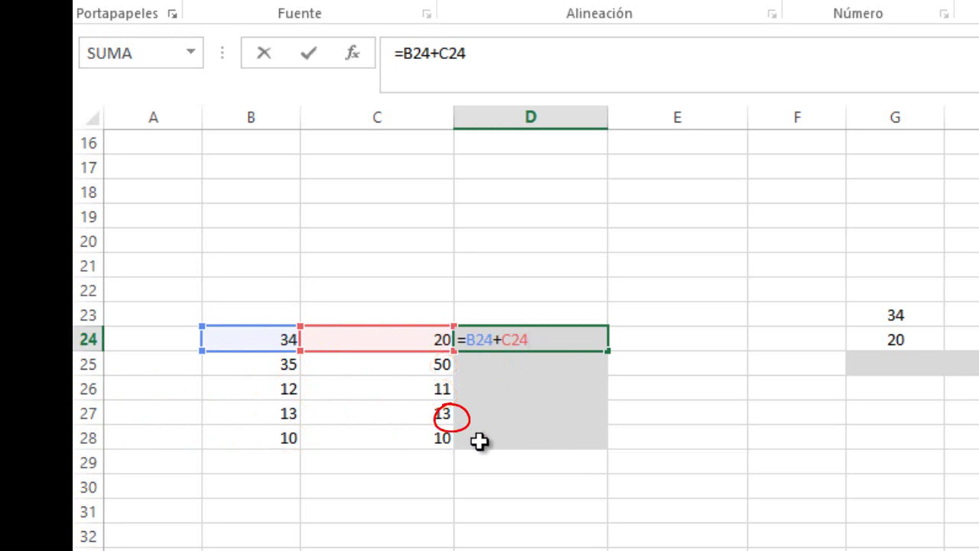
key("ctrl+Return")
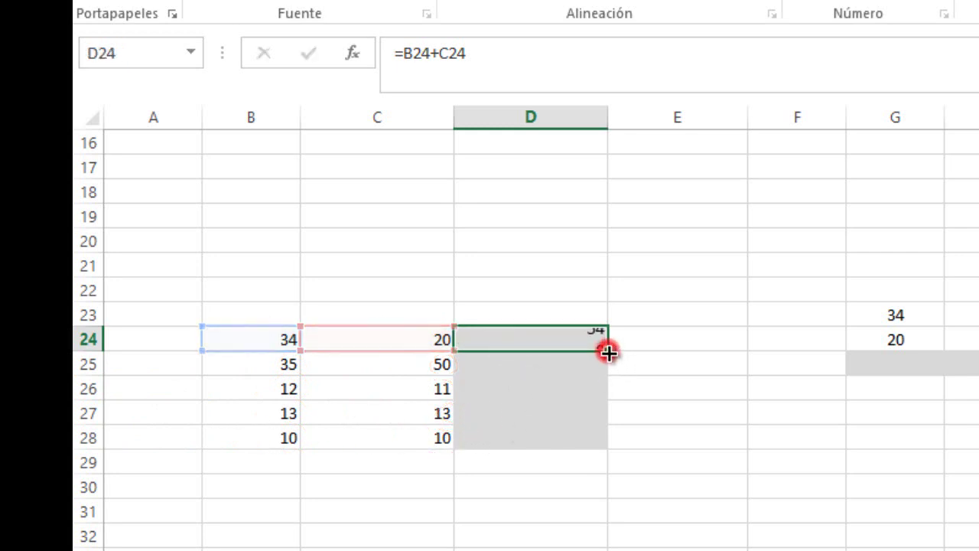
left_click_drag(607, 351, 605, 453)
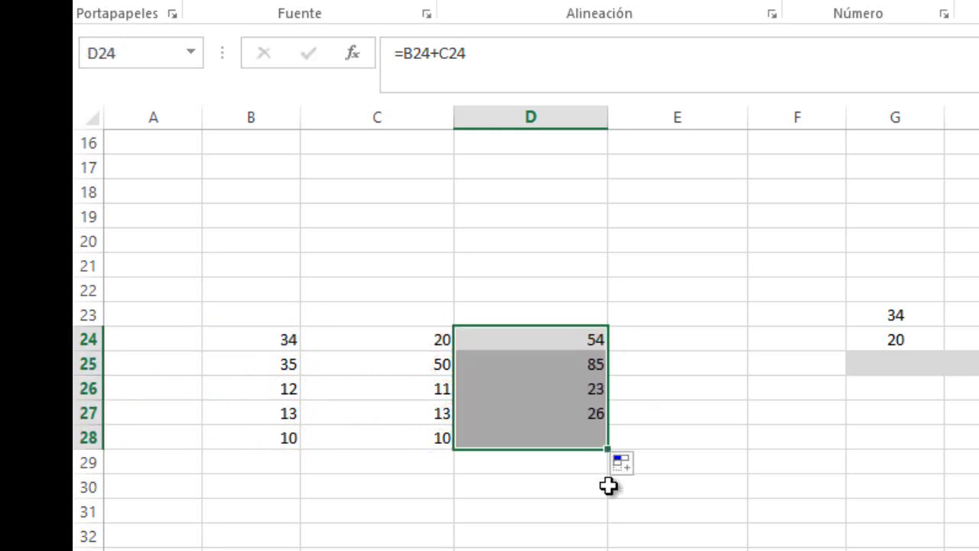
Examine the cell references used by each of the filled sum formulas in D25 through D28
left_click(565, 364)
double_click(565, 363)
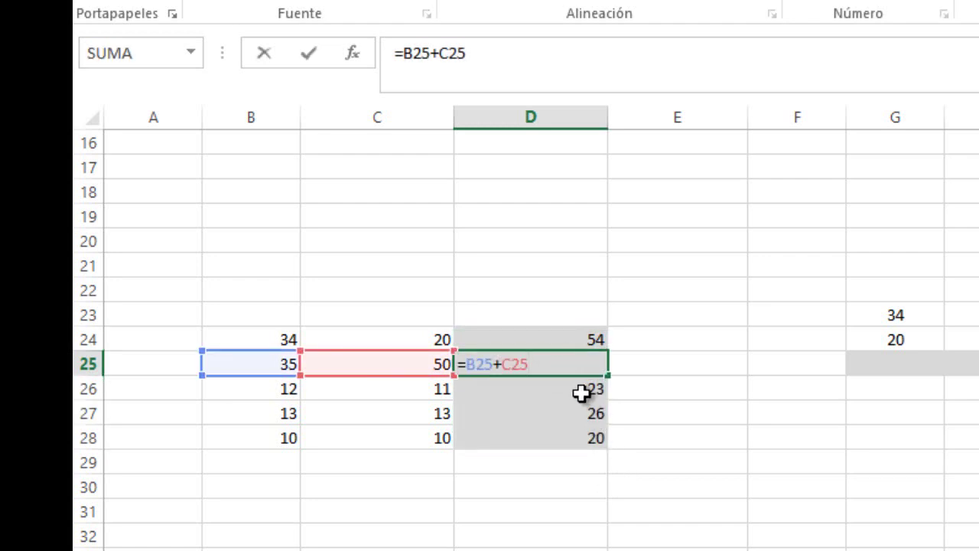
left_click(583, 393)
double_click(572, 391)
left_click(561, 415)
double_click(573, 411)
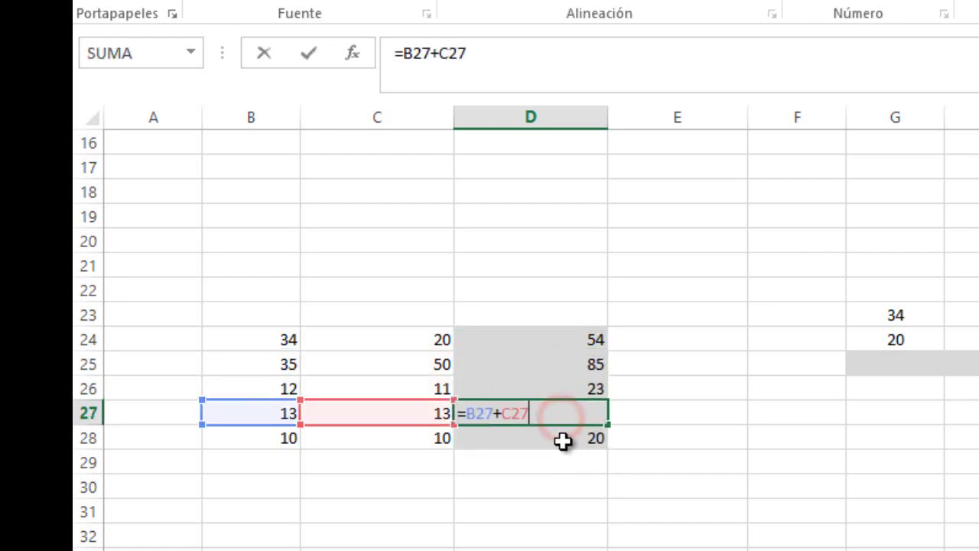
left_click(562, 440)
double_click(564, 440)
left_click(566, 485)
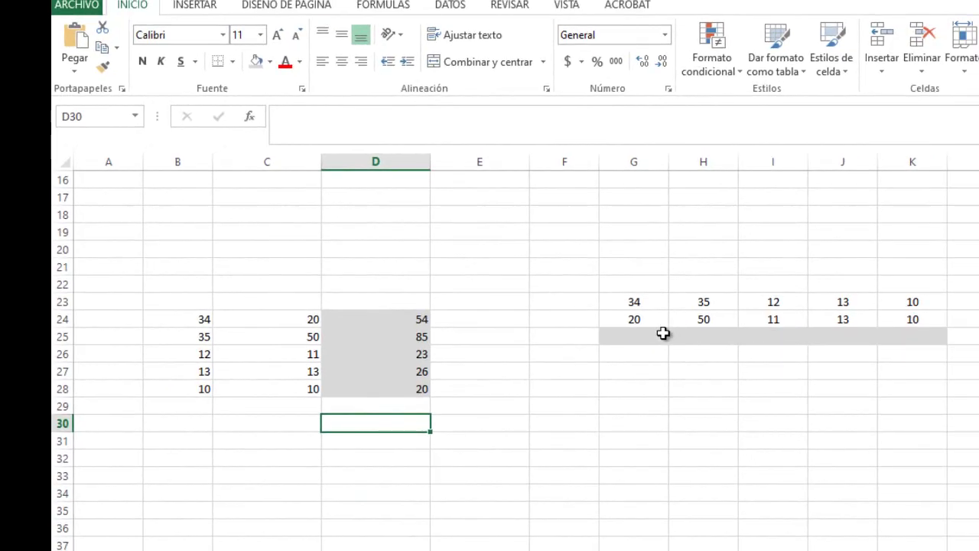
Enter the formula =G23+G24 in G25, the first shaded cell below the two horizontal number rows
left_click(640, 335)
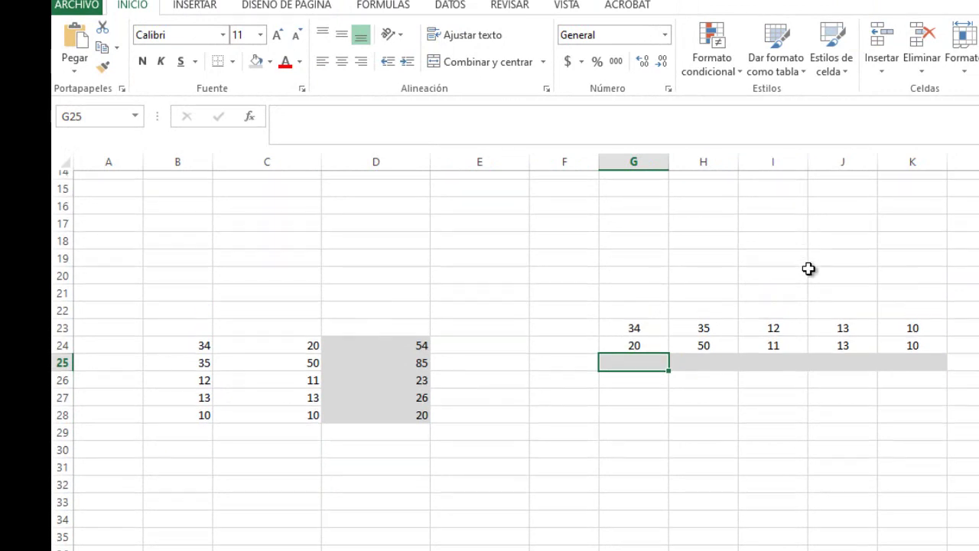
scroll(808, 269, "up", 5)
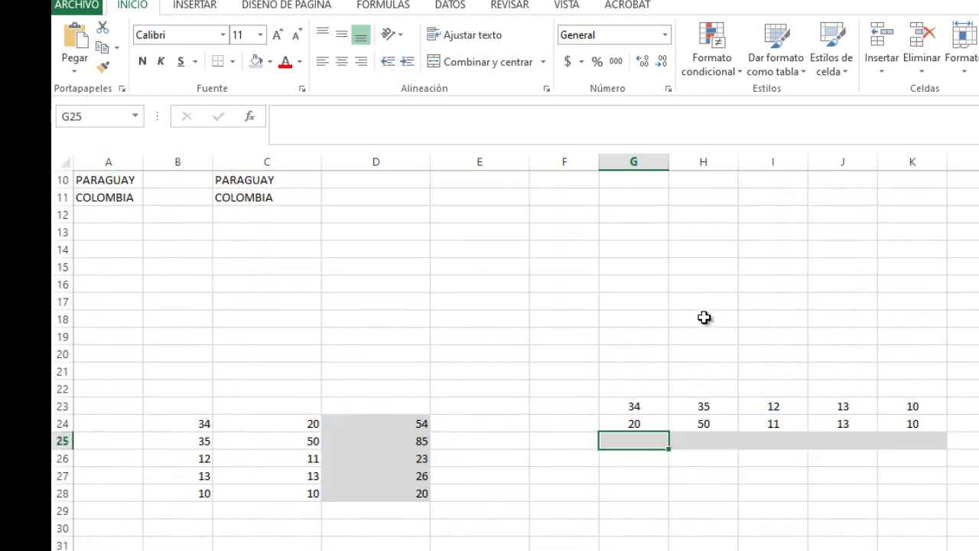
scroll(704, 317, "down", 5)
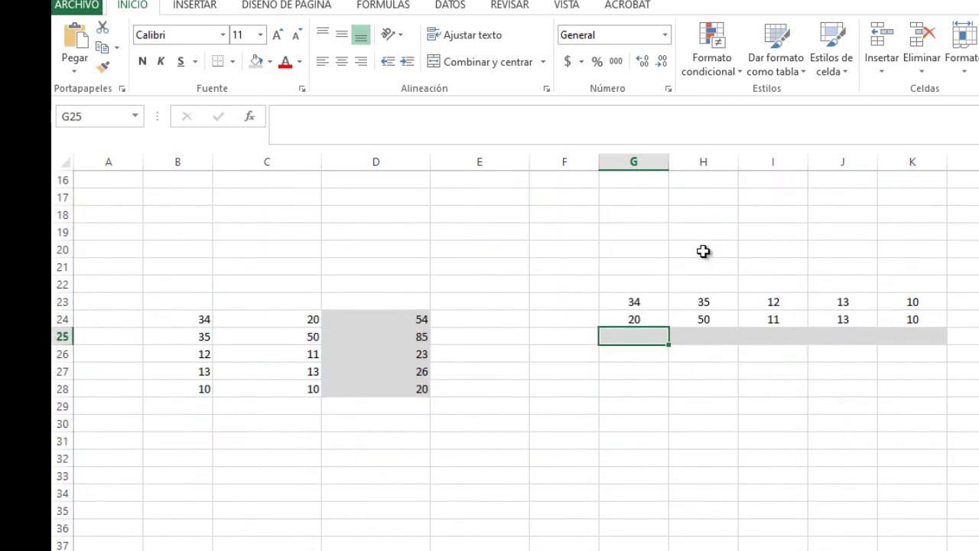
type("=")
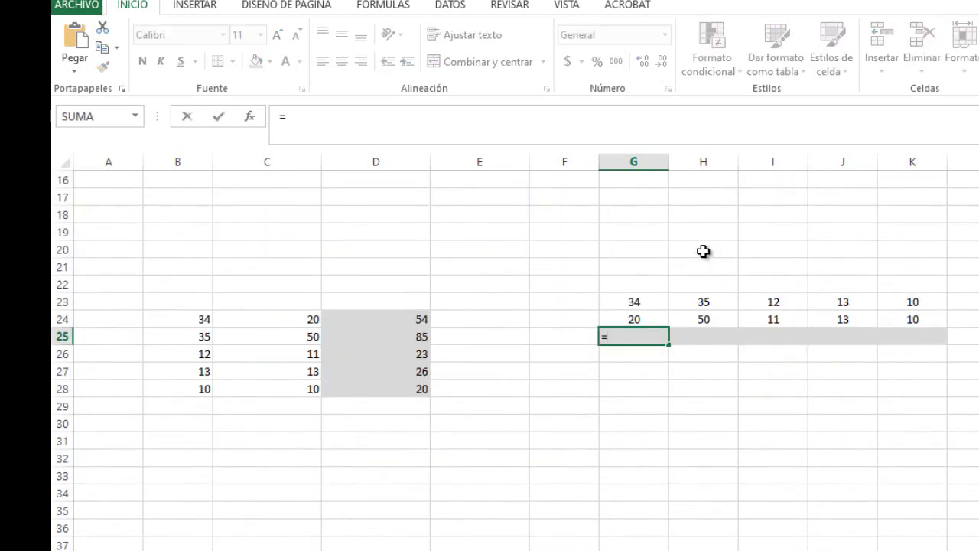
left_click(646, 301)
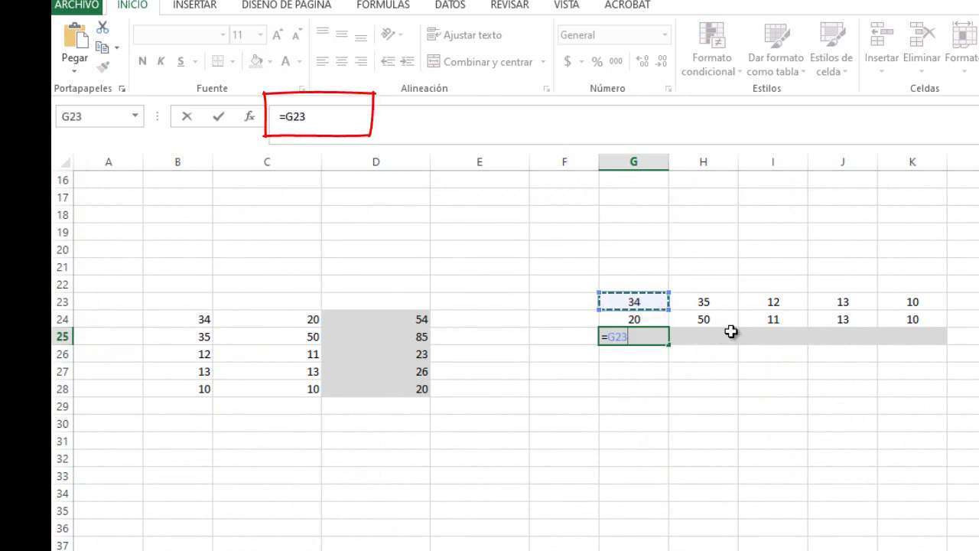
type("+")
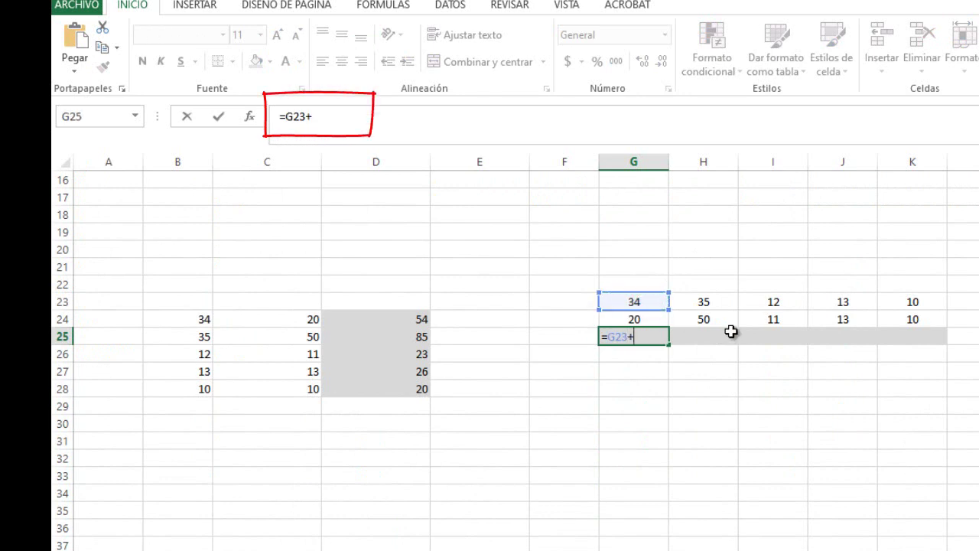
left_click(646, 319)
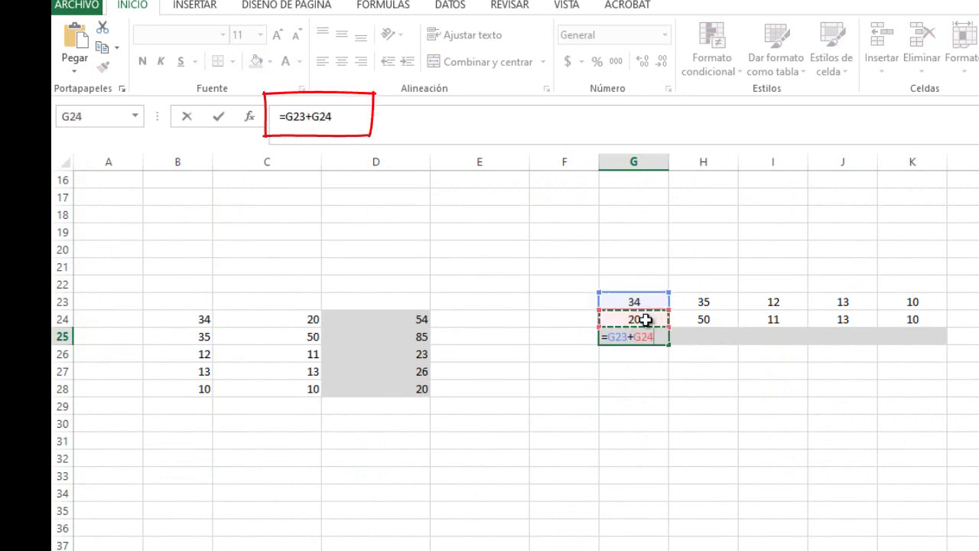
key("Return")
left_click(645, 336)
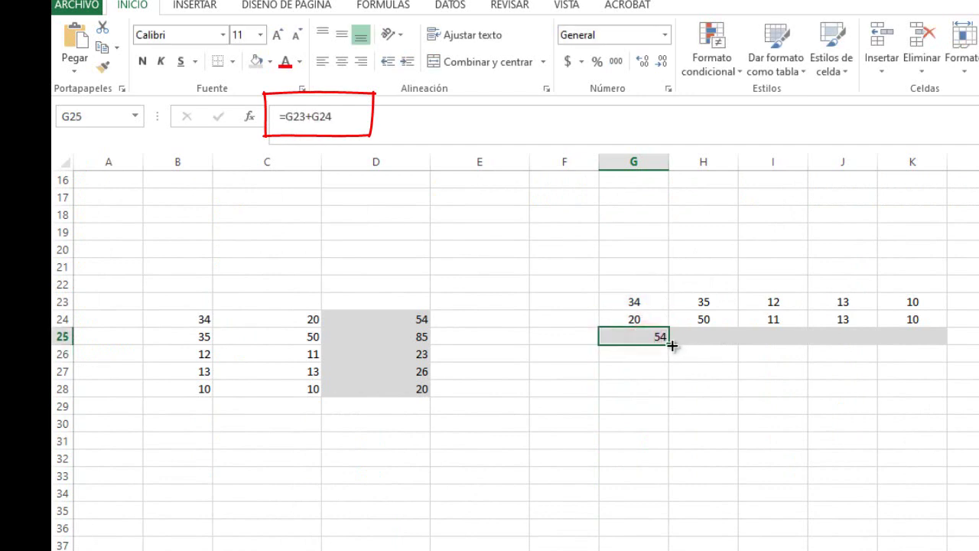
left_click_drag(668, 344, 726, 344)
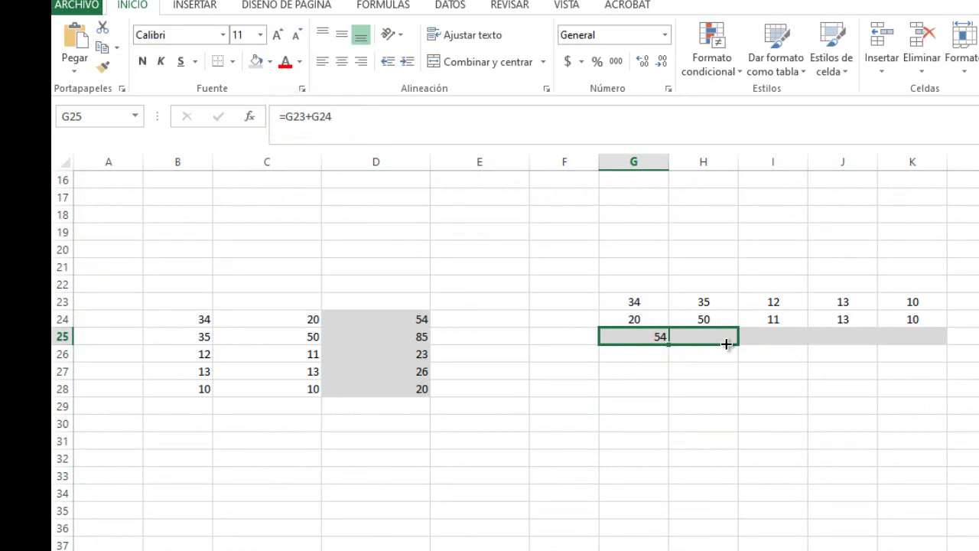
left_click_drag(726, 348, 644, 384)
scroll(702, 222, "up", 1)
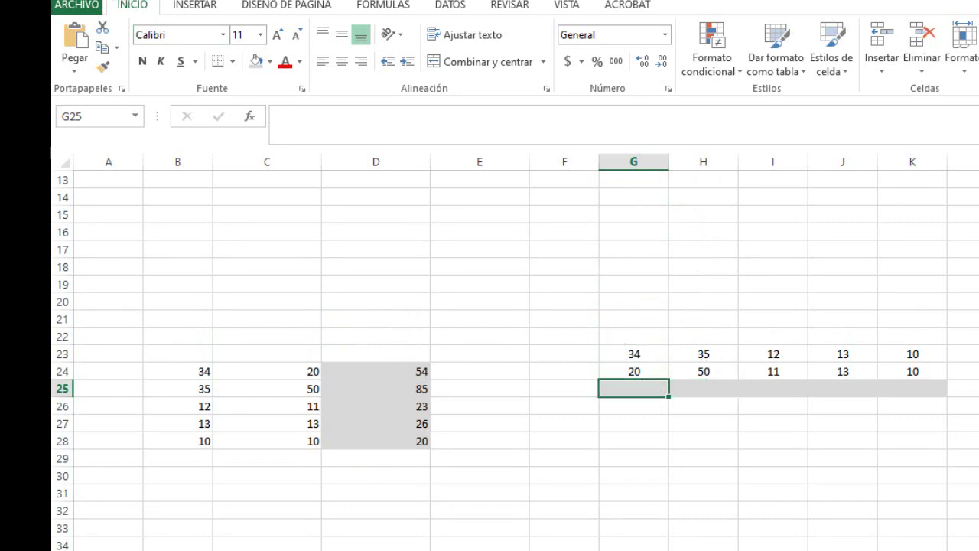
key("ctrl+z")
Fill the sum formula from G25 across to K25 and center the contents of G25:K25 horizontally
left_click_drag(670, 395, 929, 401)
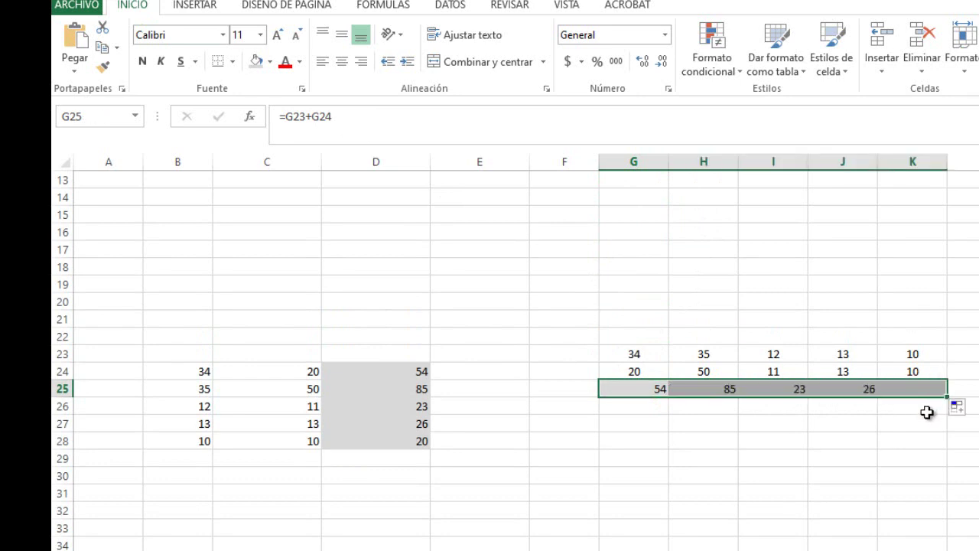
left_click(919, 426)
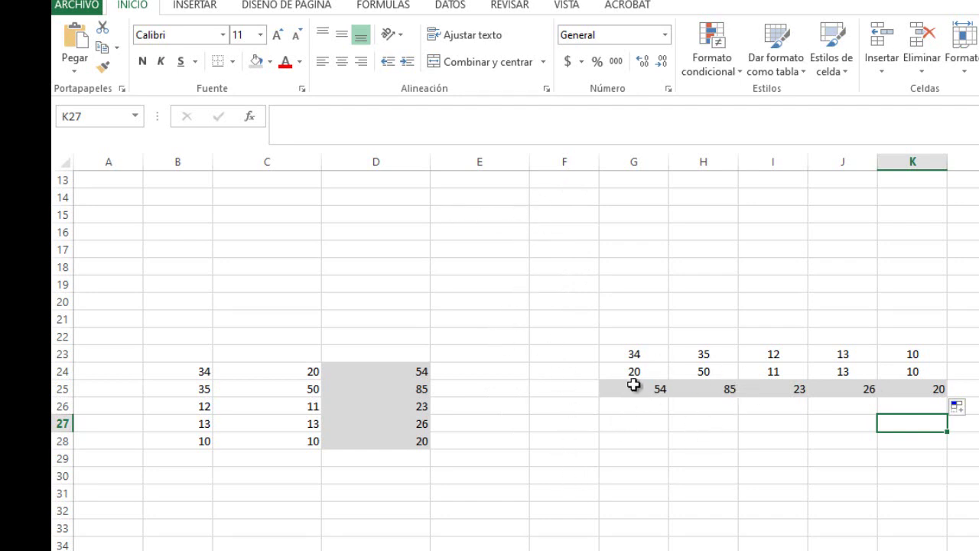
left_click_drag(634, 385, 923, 387)
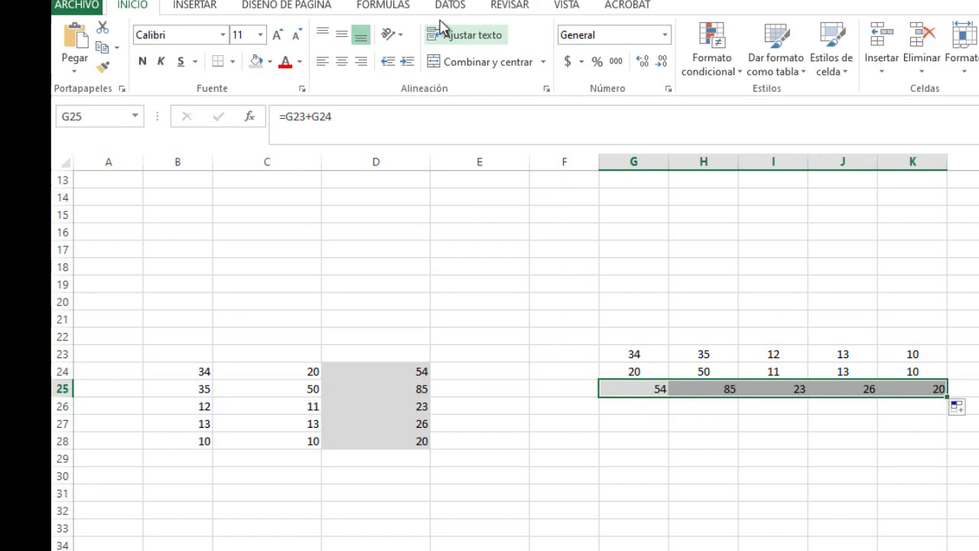
left_click(342, 61)
left_click(610, 442)
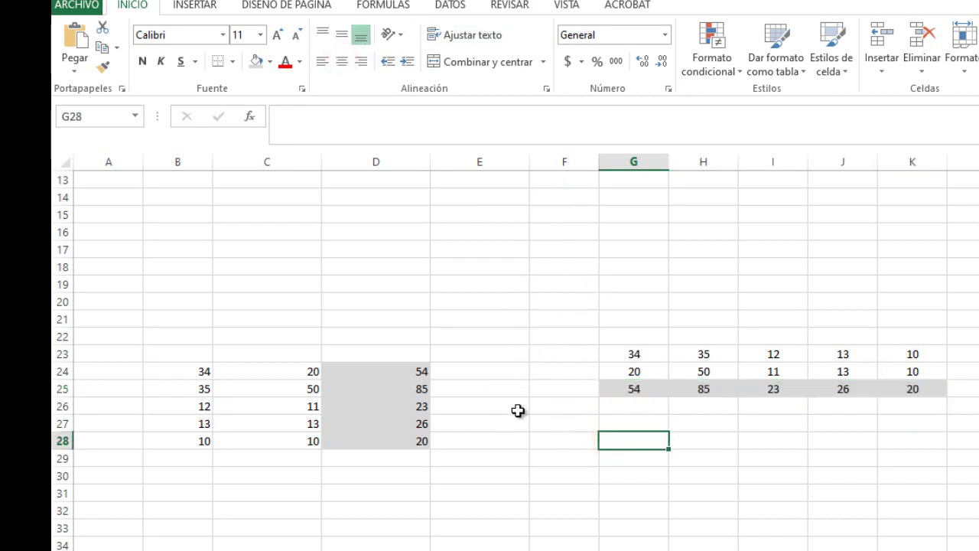
On the RELATIVA sheet, enter the formula =C7*E7 in F7 to multiply the first product's quantity by its price
scroll(518, 411, "down", 1)
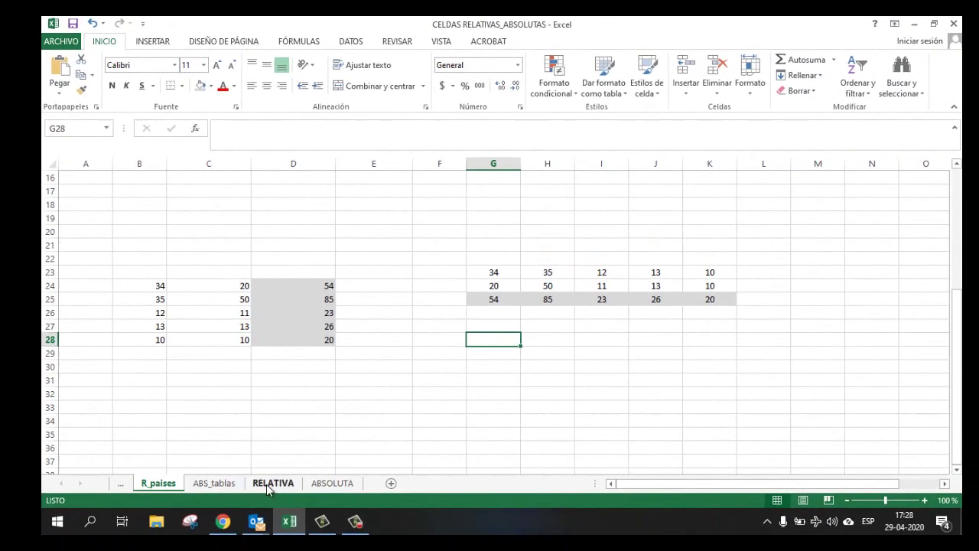
left_click(270, 484)
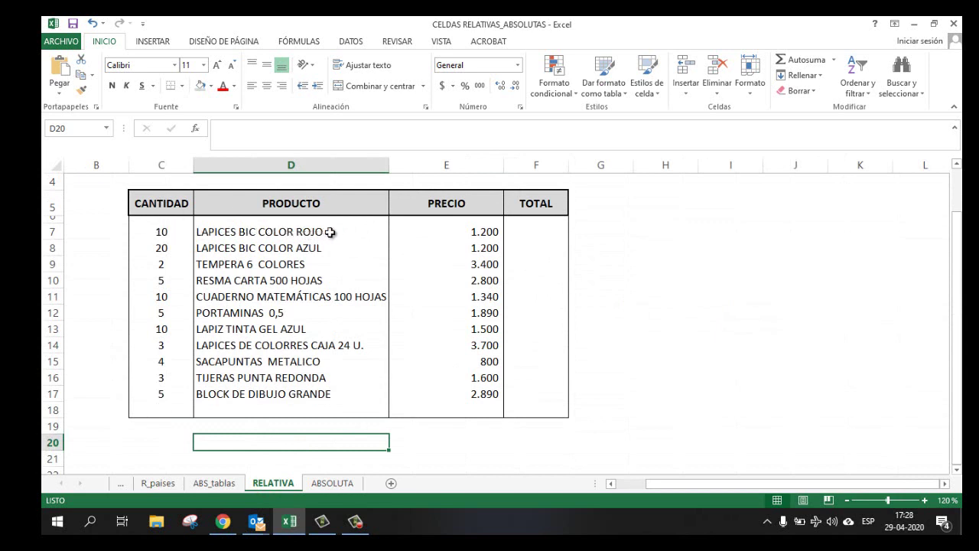
left_click(536, 232)
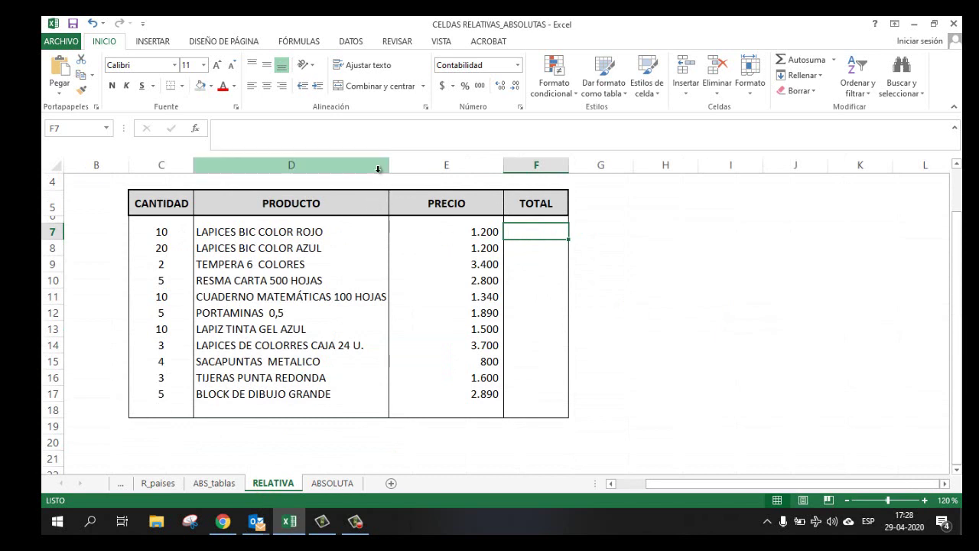
type("=")
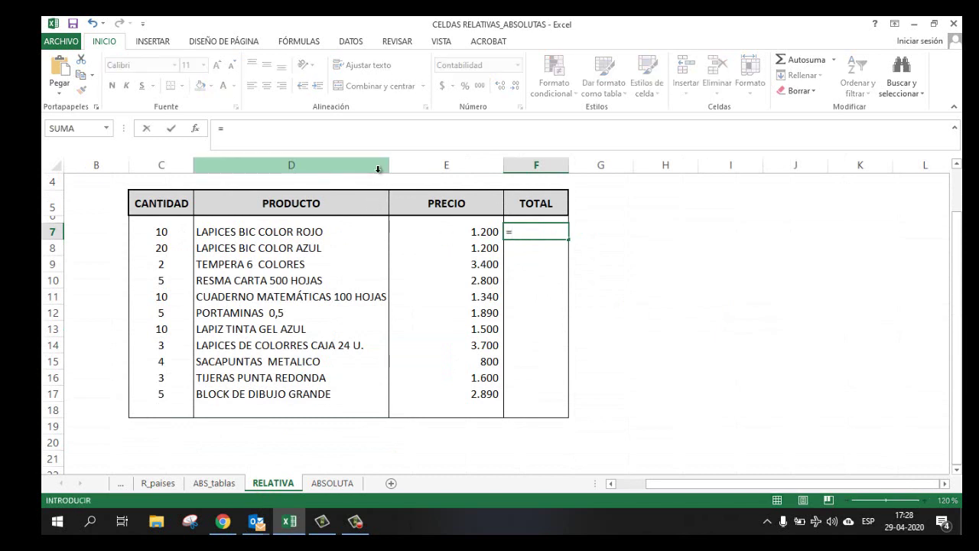
left_click(162, 231)
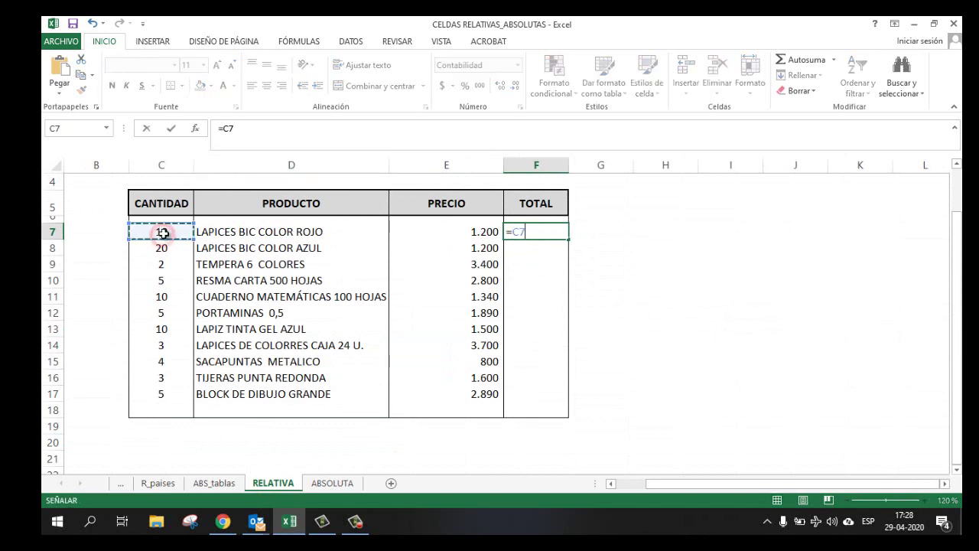
type("*")
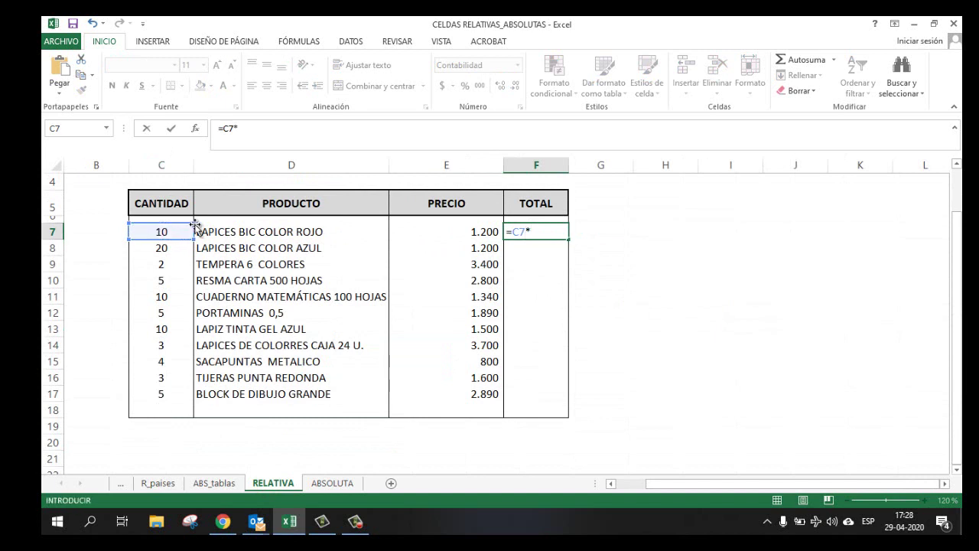
left_click(458, 229)
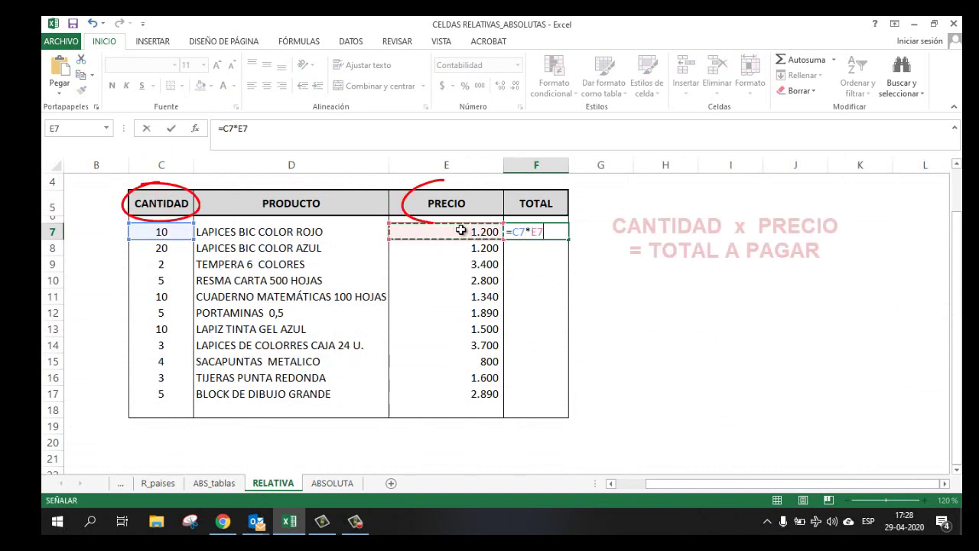
key("Return")
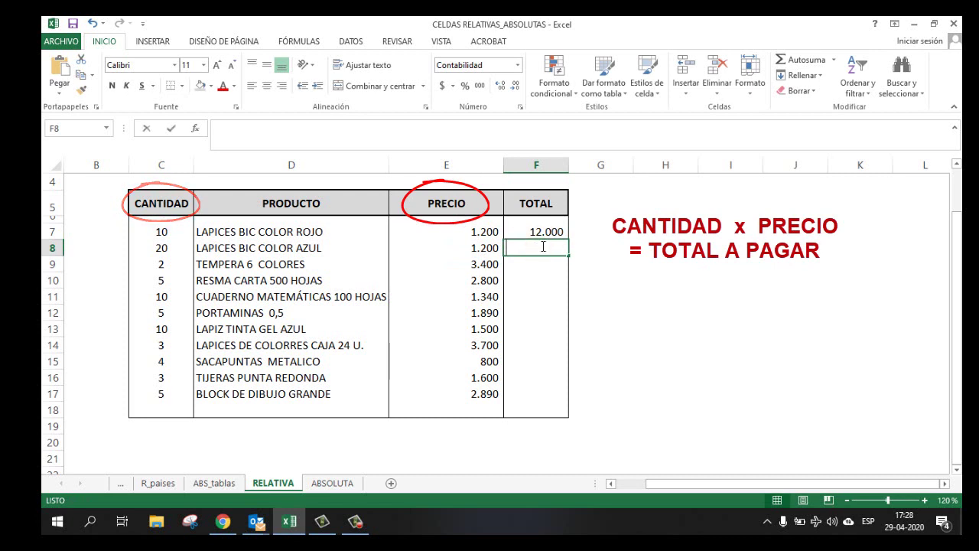
Enter the formula =C8*E8 in F8 as the total for LAPICES BIC COLOR AZUL
type("=")
left_click(162, 248)
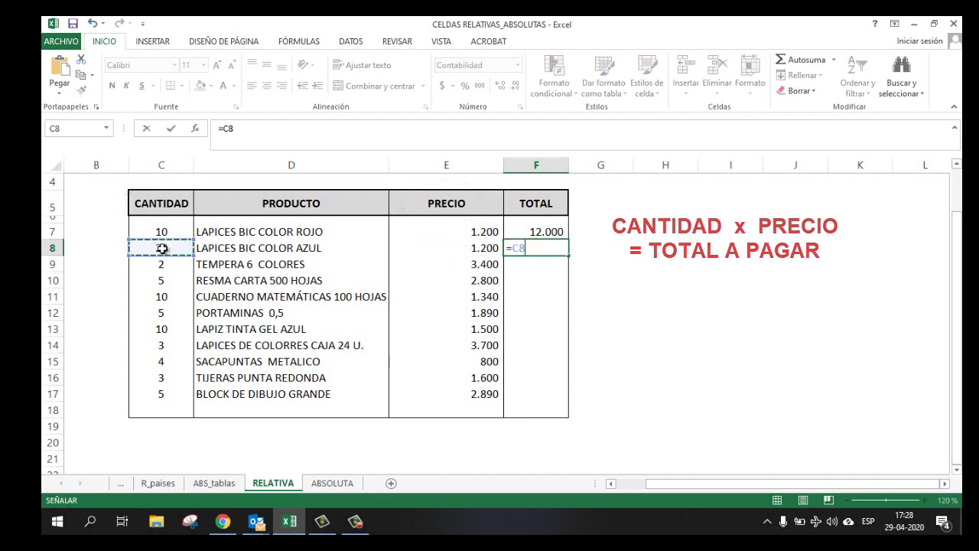
type("*")
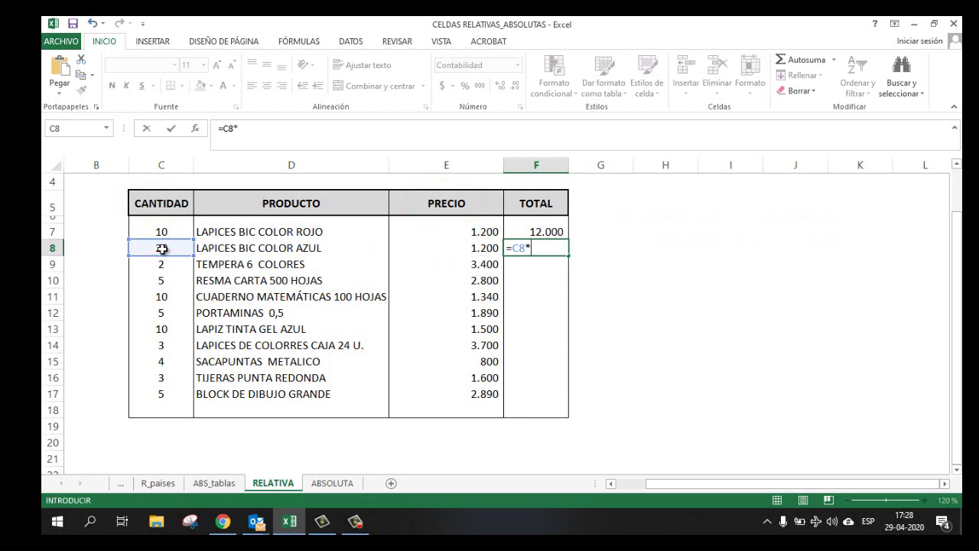
left_click(477, 246)
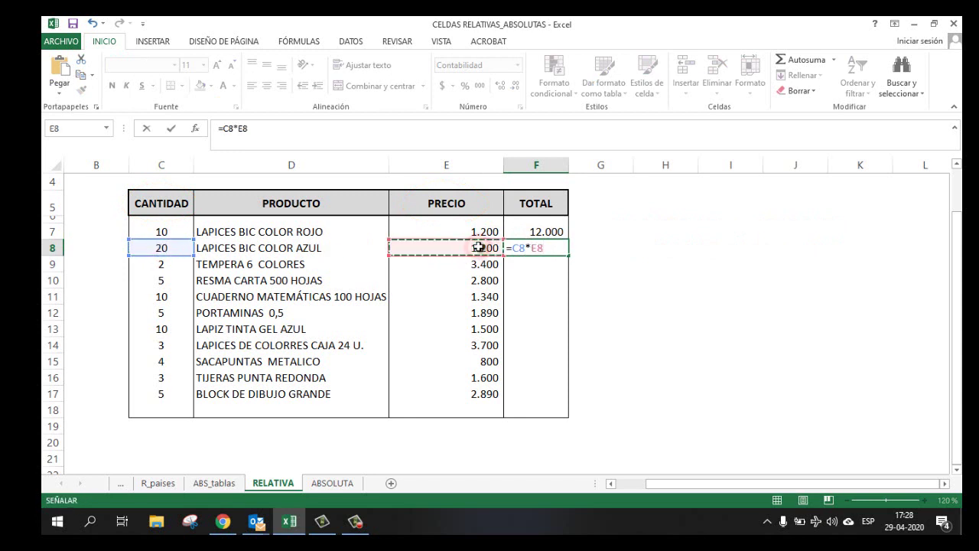
key("Return")
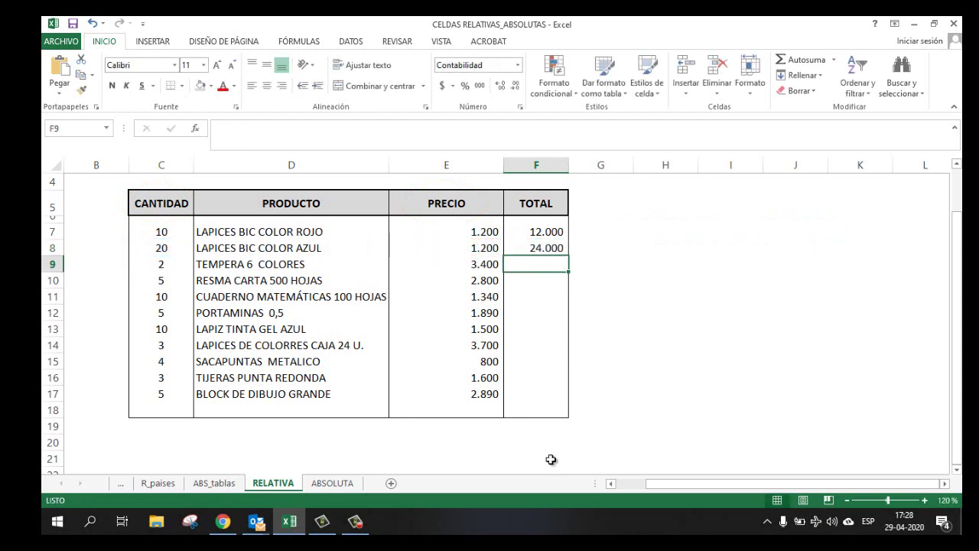
Copy the total formula from F8 and paste it into F9:F17
left_click(548, 247)
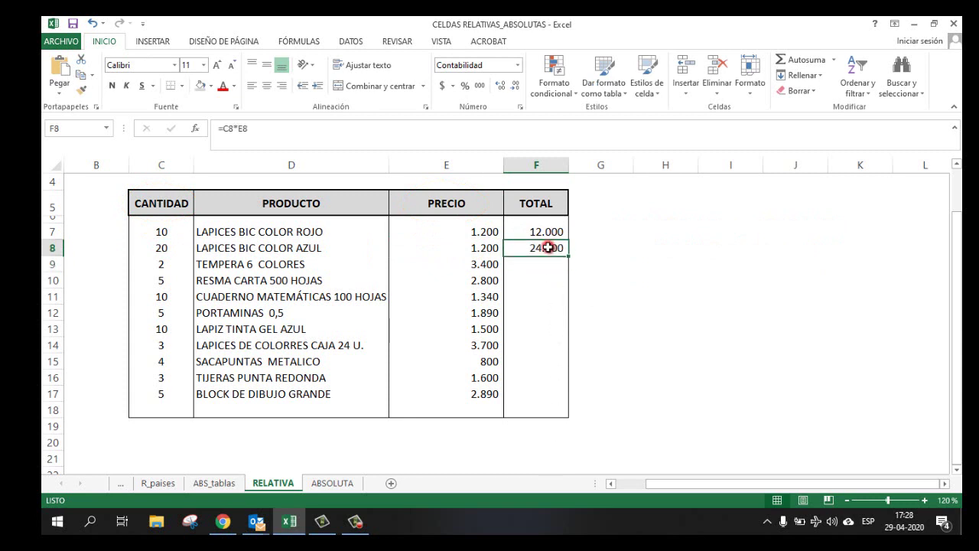
left_click(81, 74)
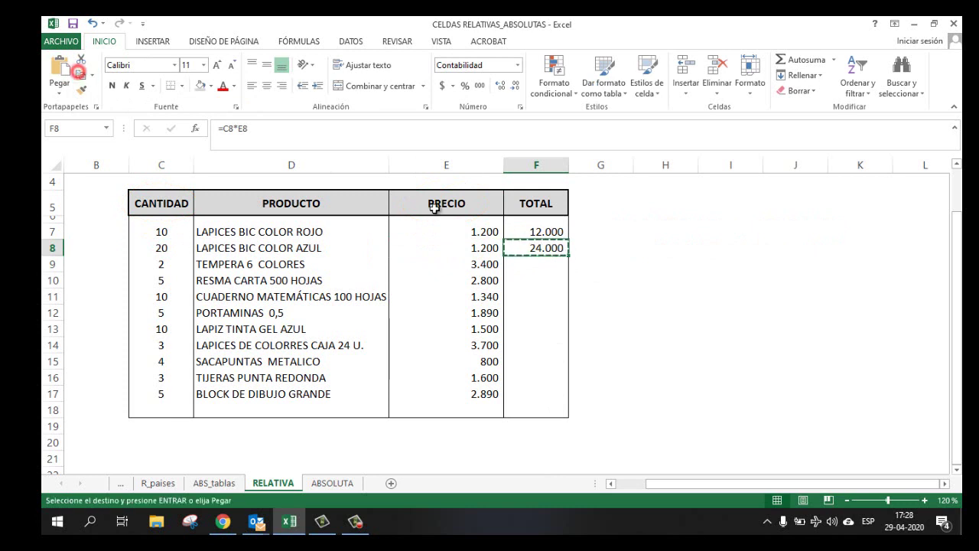
left_click_drag(535, 262, 531, 378)
key("Return")
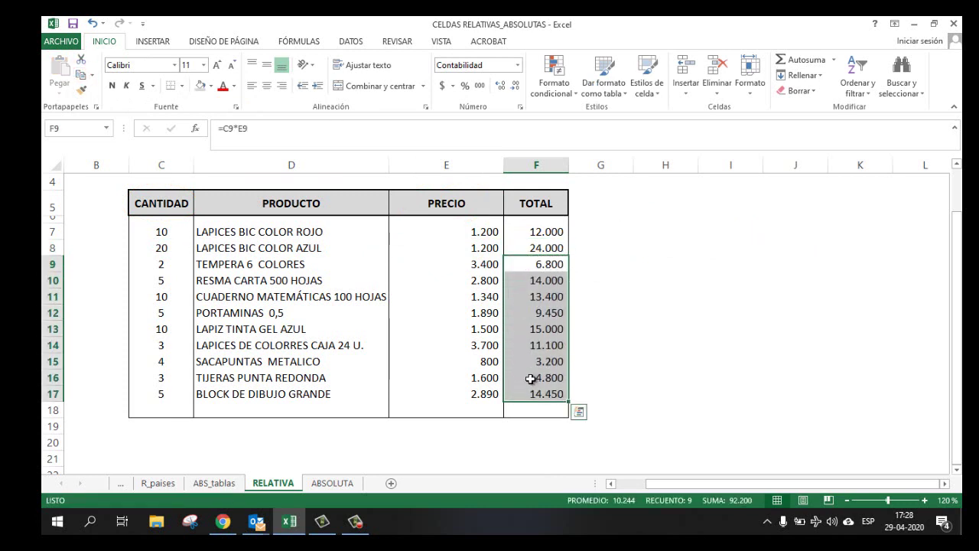
Examine how the row references change in the TOTAL column's formulas, checking cells between F7 and F15
left_click(545, 265)
left_click(547, 284)
left_click(550, 297)
left_click(549, 313)
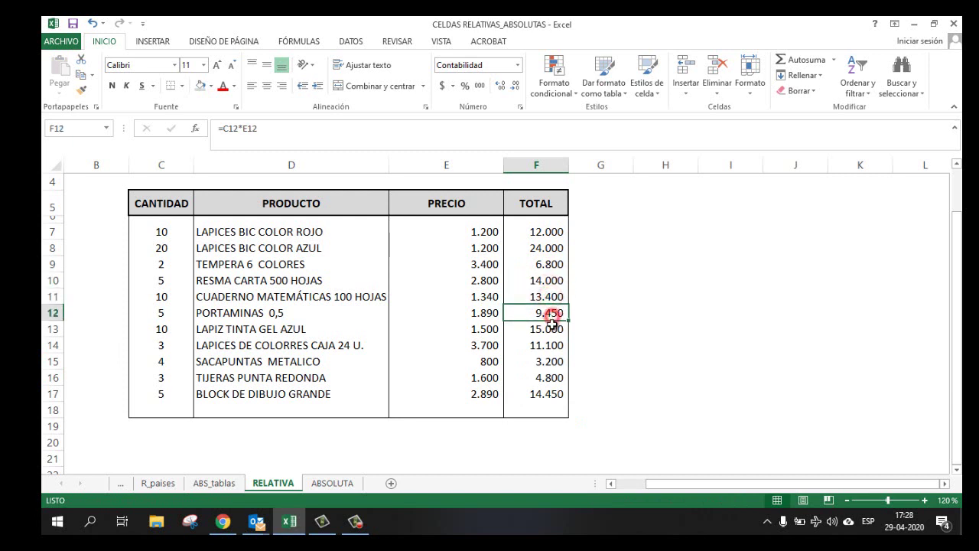
left_click(550, 329)
left_click(551, 345)
left_click(551, 361)
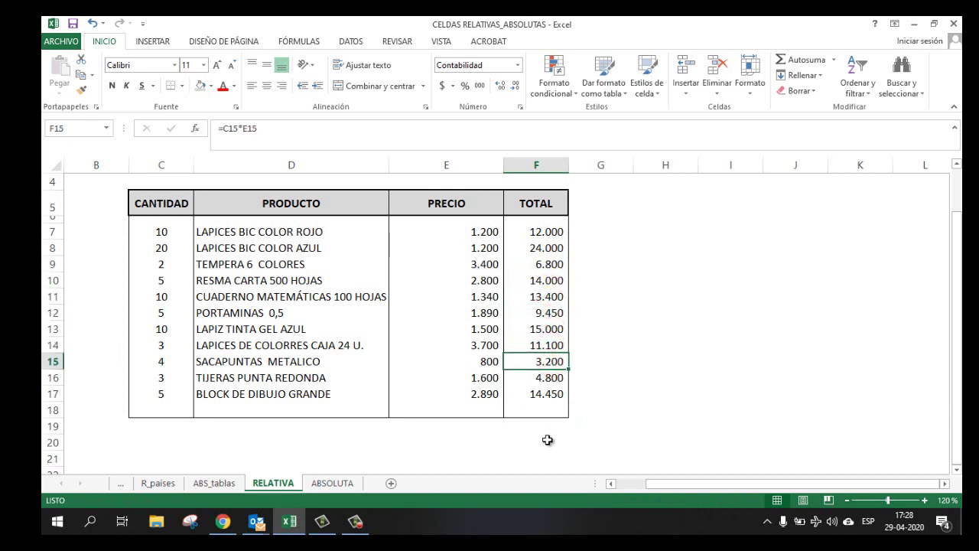
left_click(552, 232)
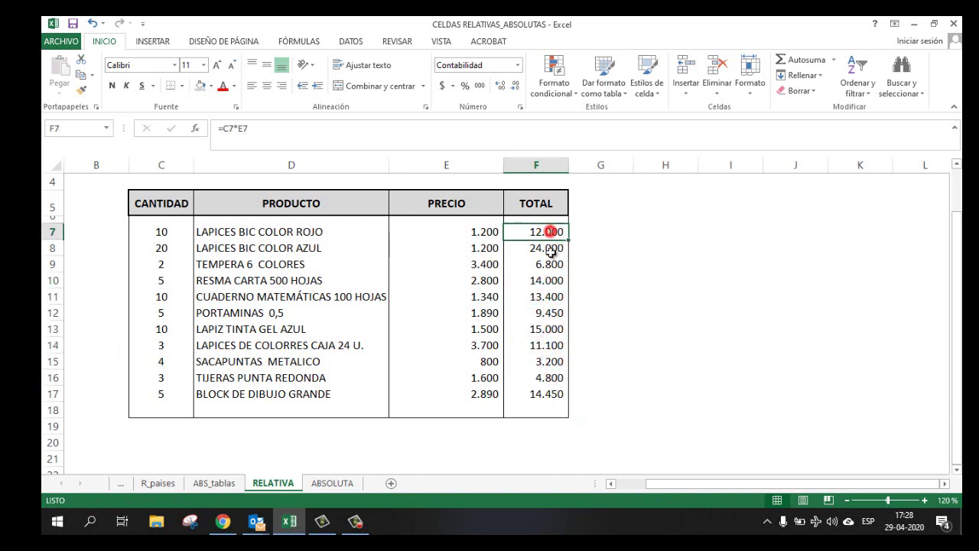
left_click(545, 297)
left_click(545, 345)
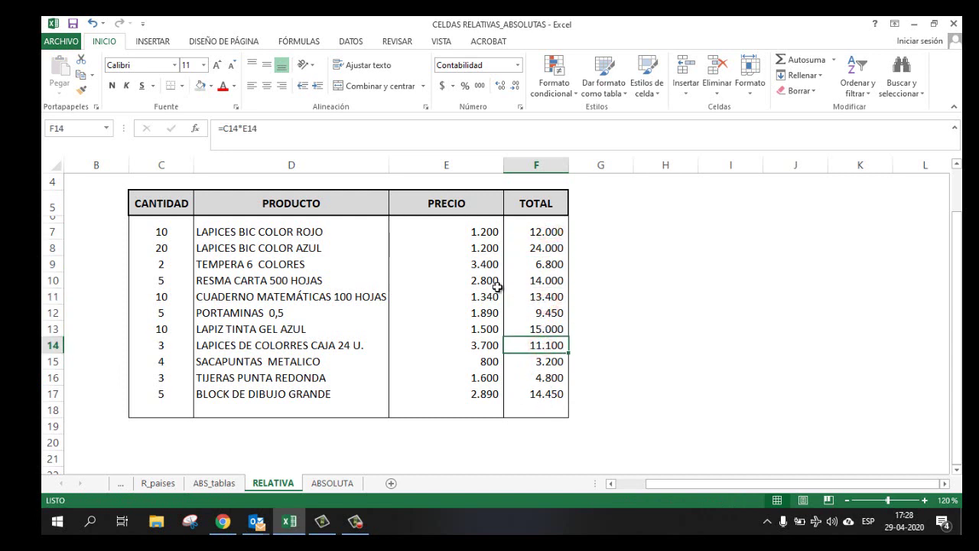
left_click(535, 233)
left_click(536, 247)
left_click(535, 233)
left_click(536, 247)
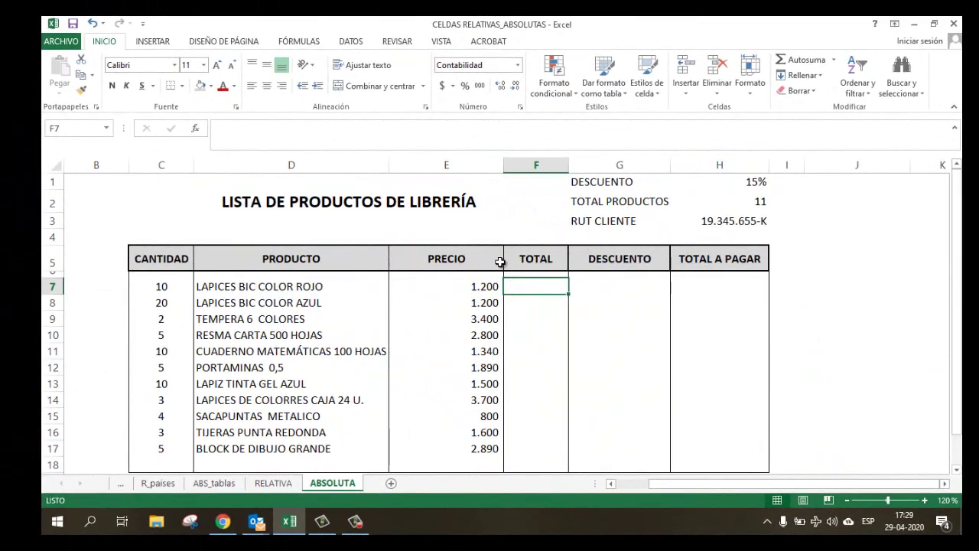
On the ABSOLUTA sheet, enter the formula =C7*E7 in F7 and fill it down to F17
left_click(274, 483)
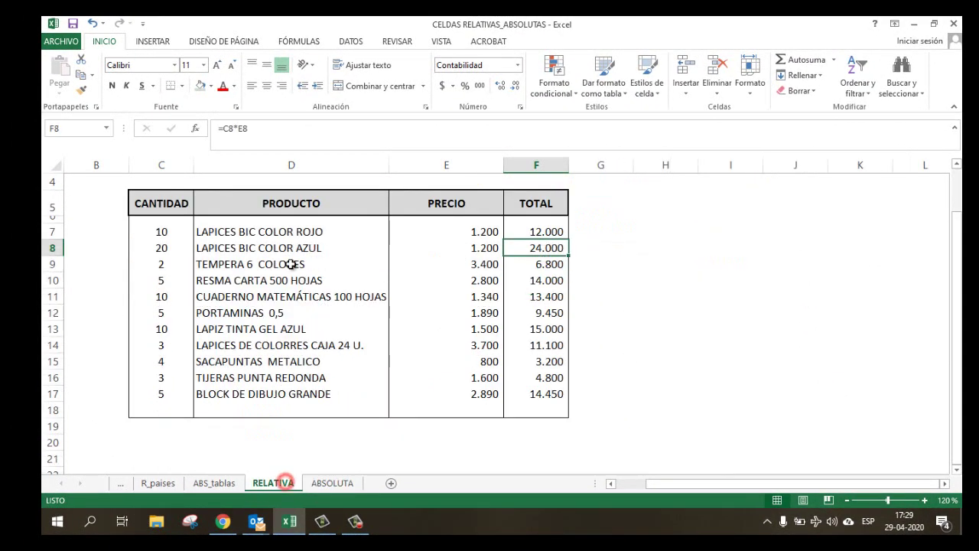
left_click(332, 482)
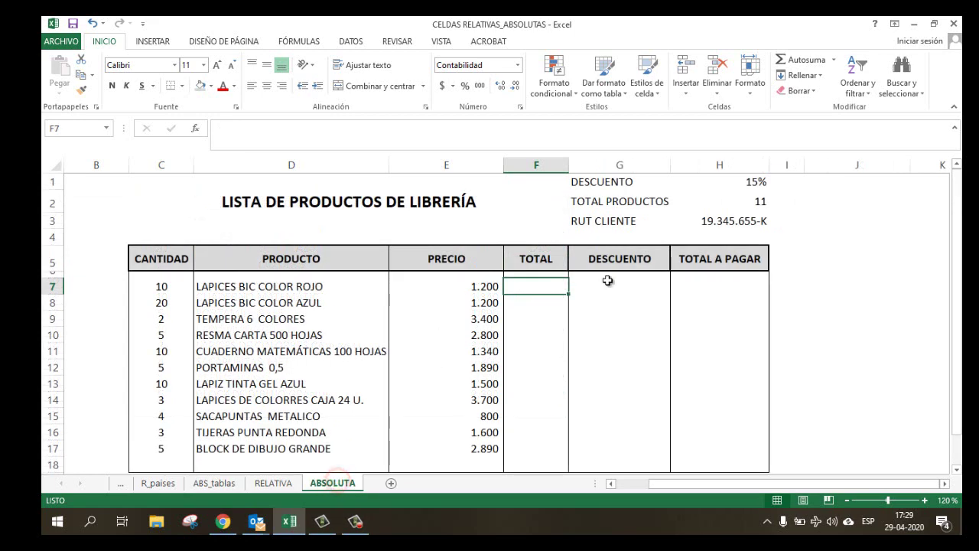
type("=")
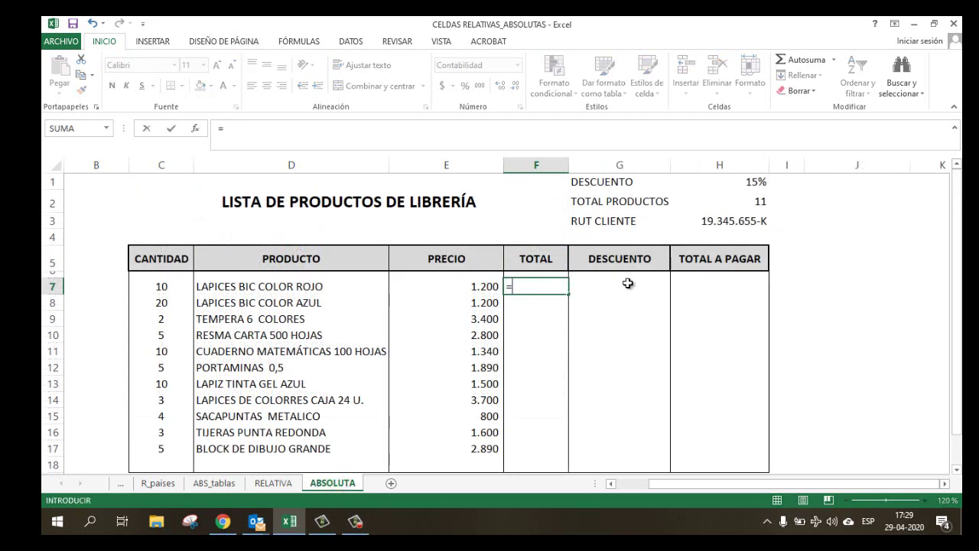
left_click(159, 281)
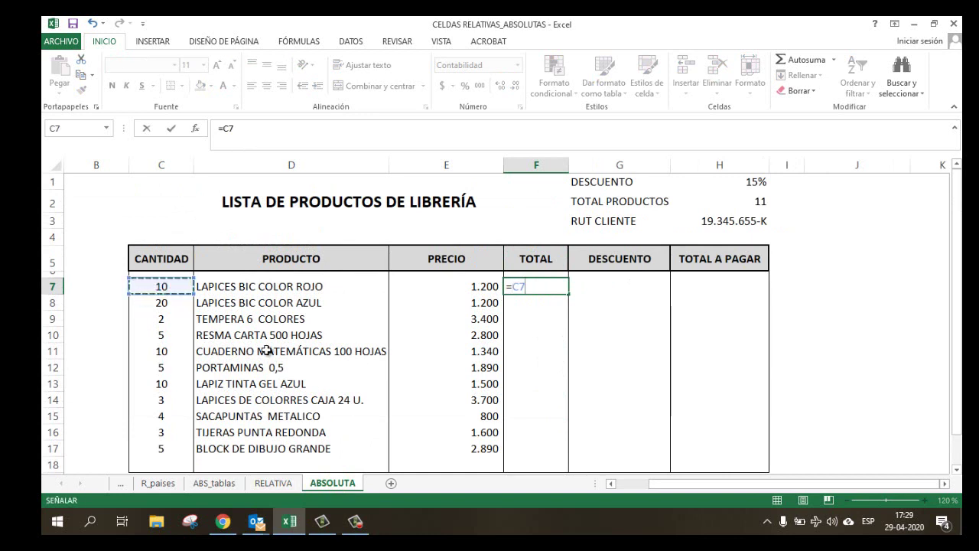
type("*")
left_click(472, 284)
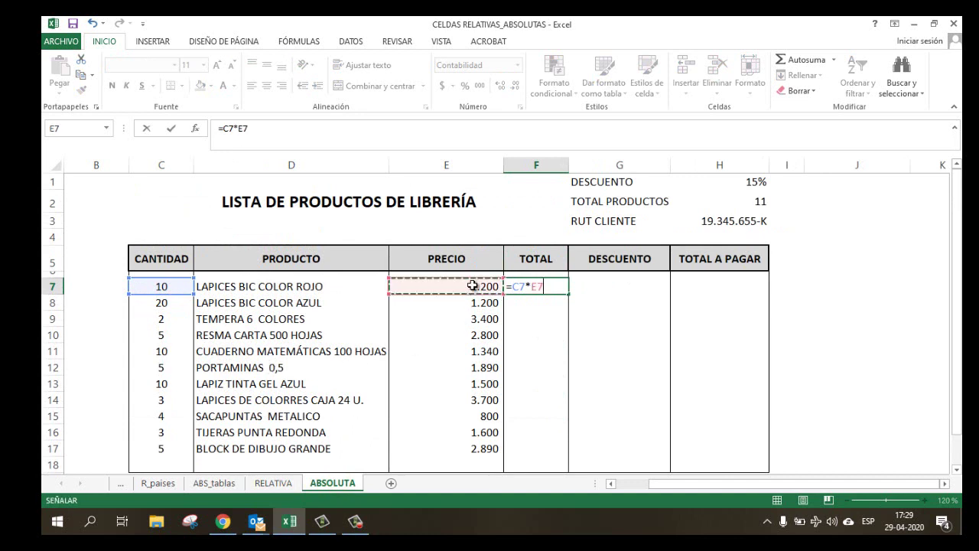
key("Return")
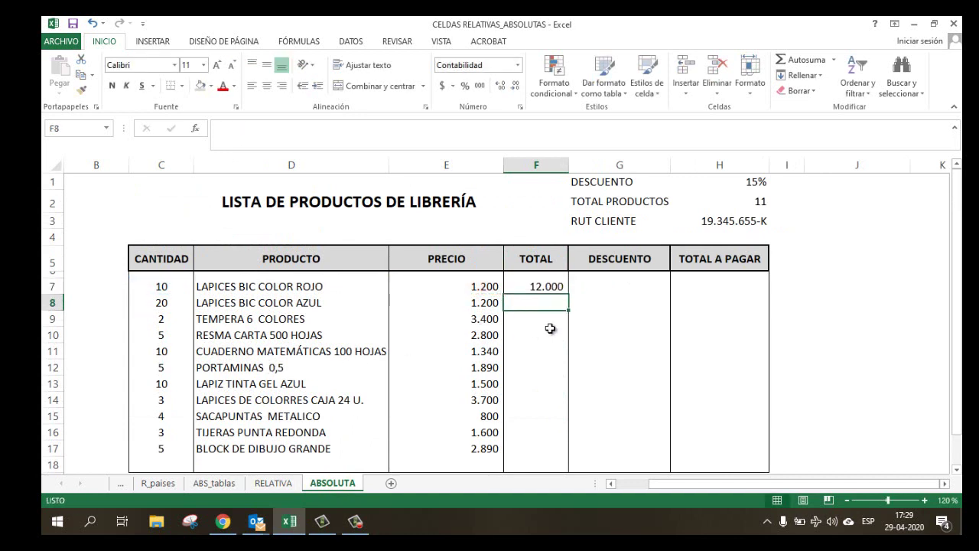
left_click(546, 286)
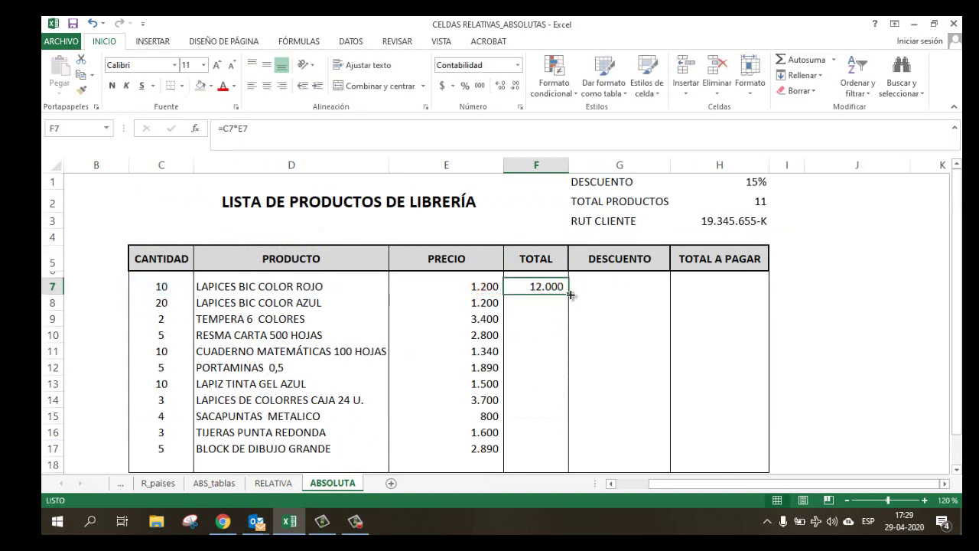
left_click_drag(570, 294, 564, 457)
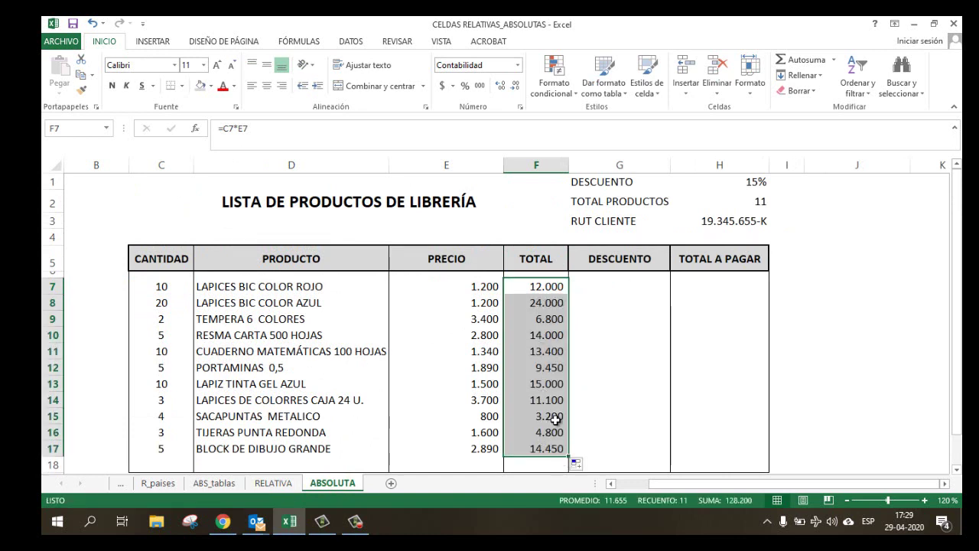
Enter a SUMA formula in F20, below the table, that adds the totals in F7:F17
scroll(555, 419, "down", 1)
left_click(532, 441)
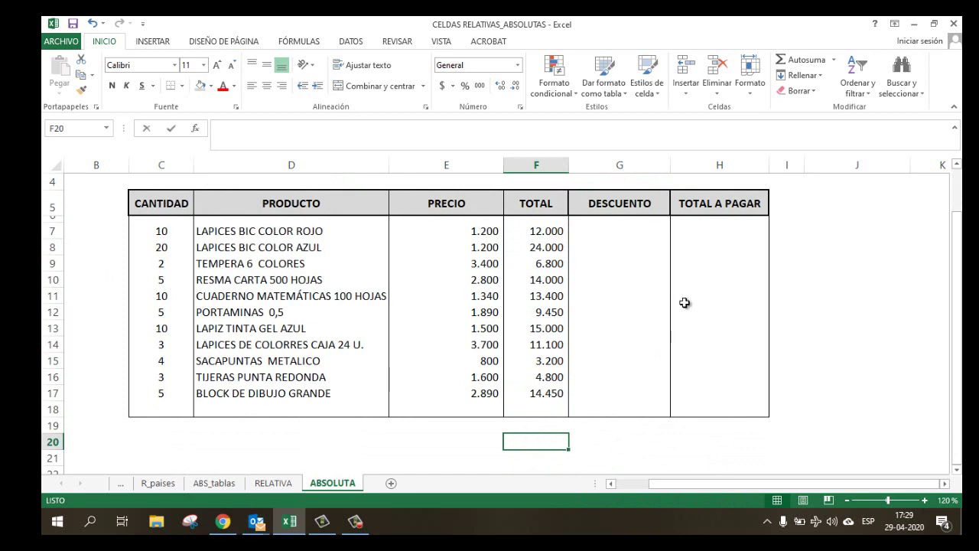
type("=SUM")
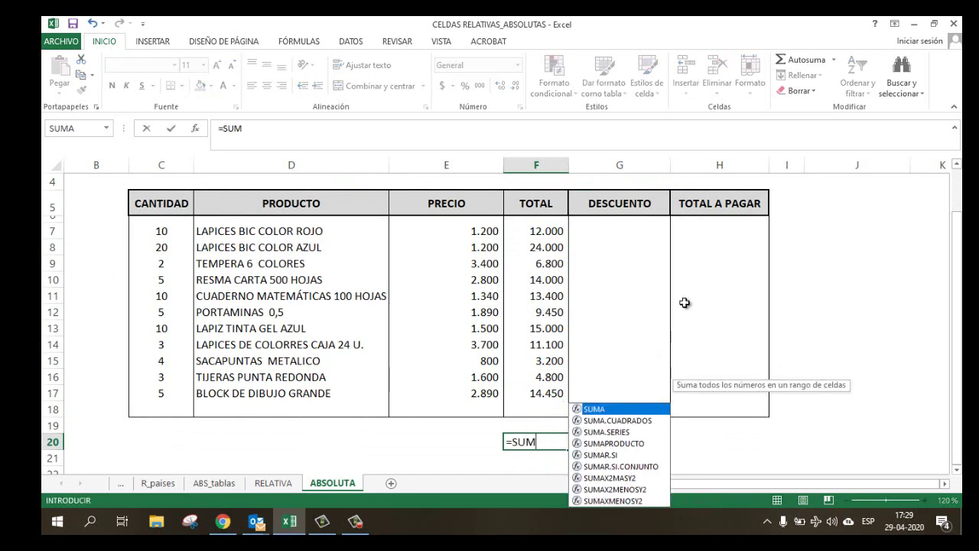
double_click(612, 410)
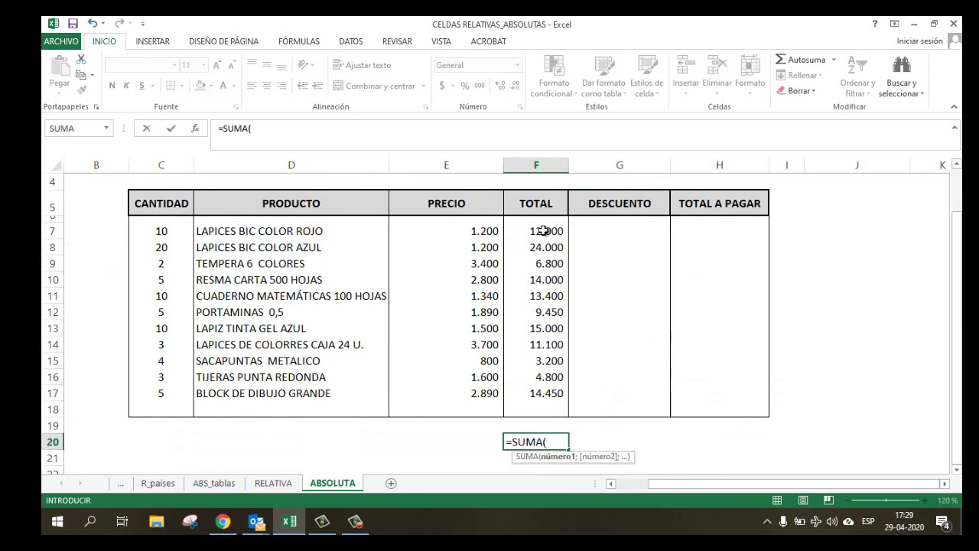
left_click_drag(546, 231, 561, 394)
key("Return")
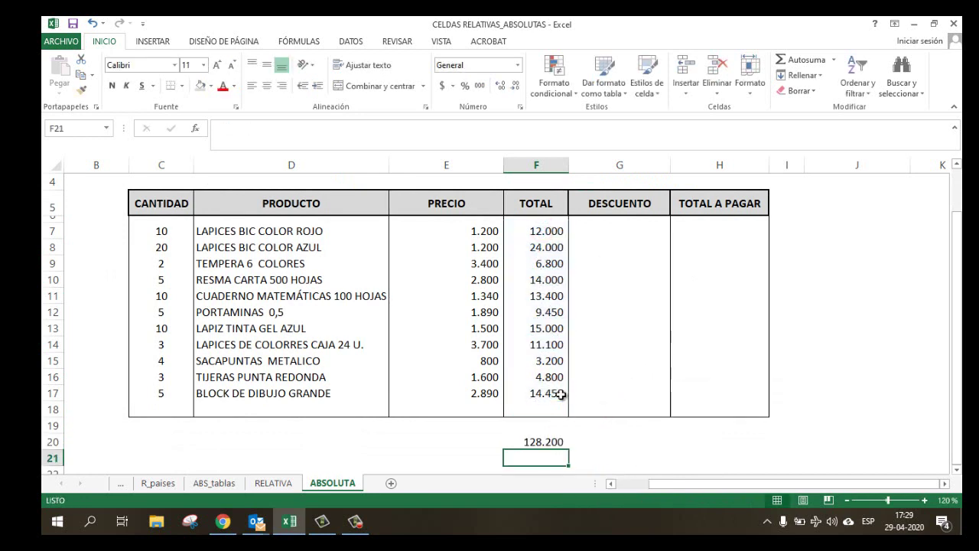
left_click(547, 442)
Enter the formula =F7*H1 in G7 to calculate the first product's discount in the DESCUENTO column
scroll(681, 299, "up", 1)
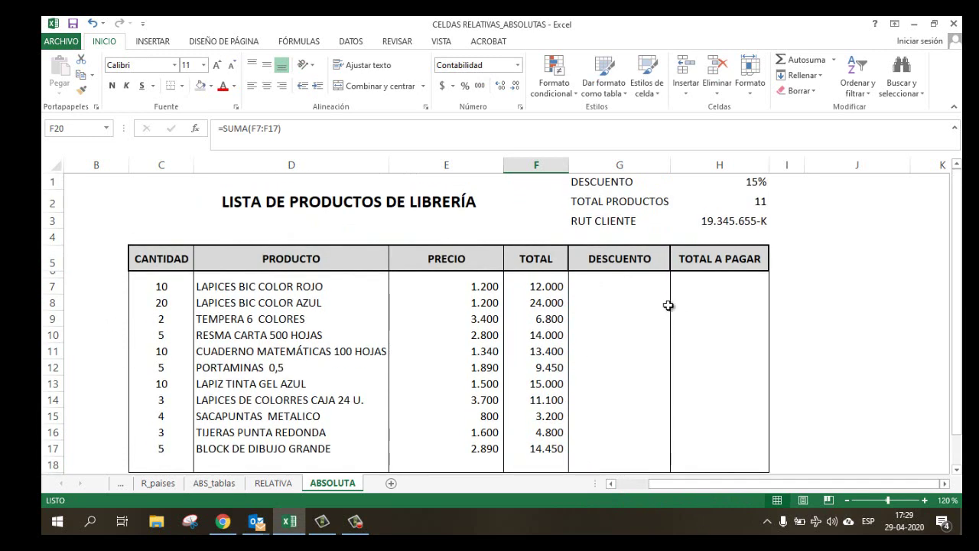
left_click(610, 287)
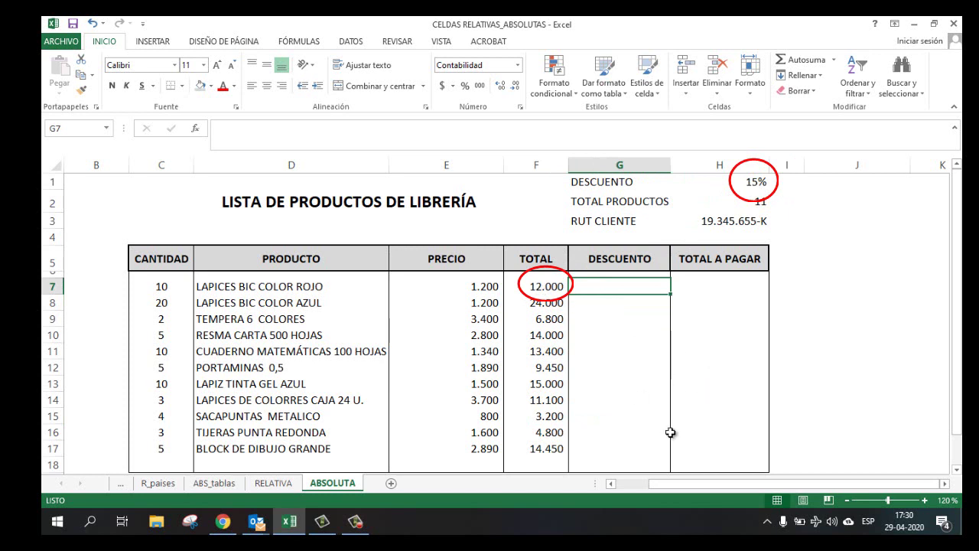
type("=")
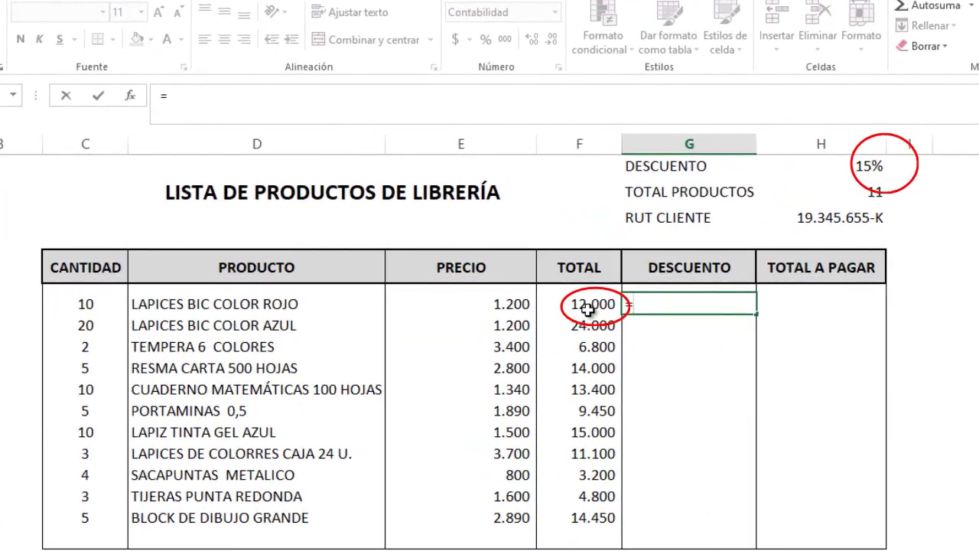
left_click(548, 286)
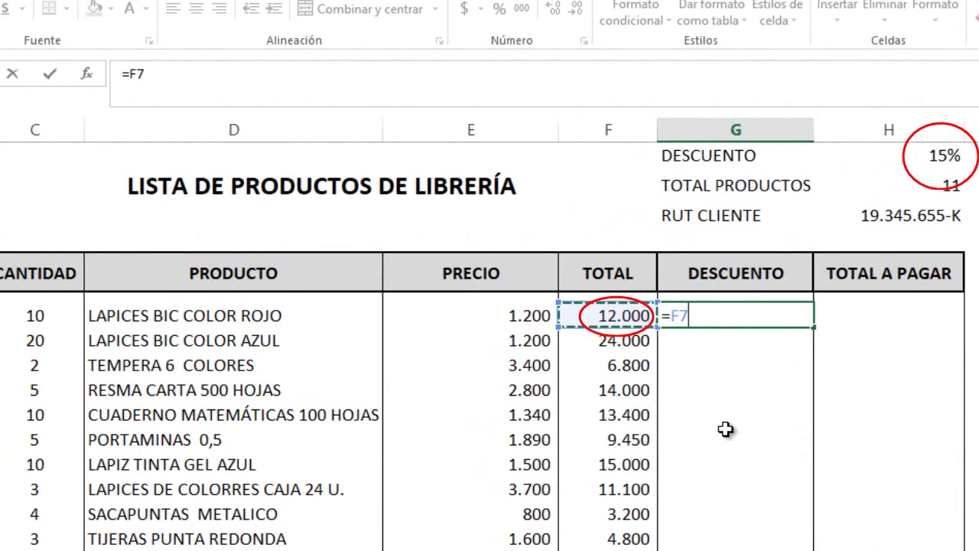
type("*")
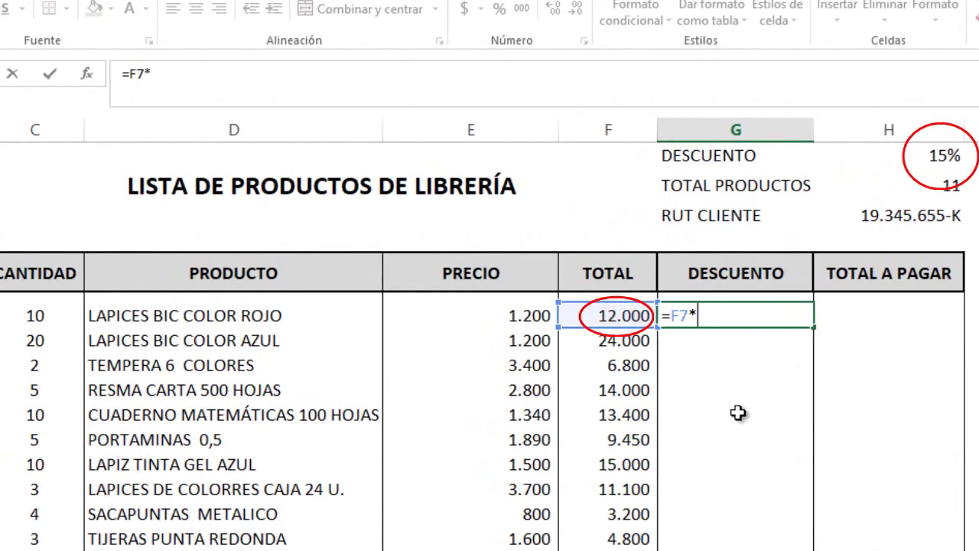
left_click(928, 154)
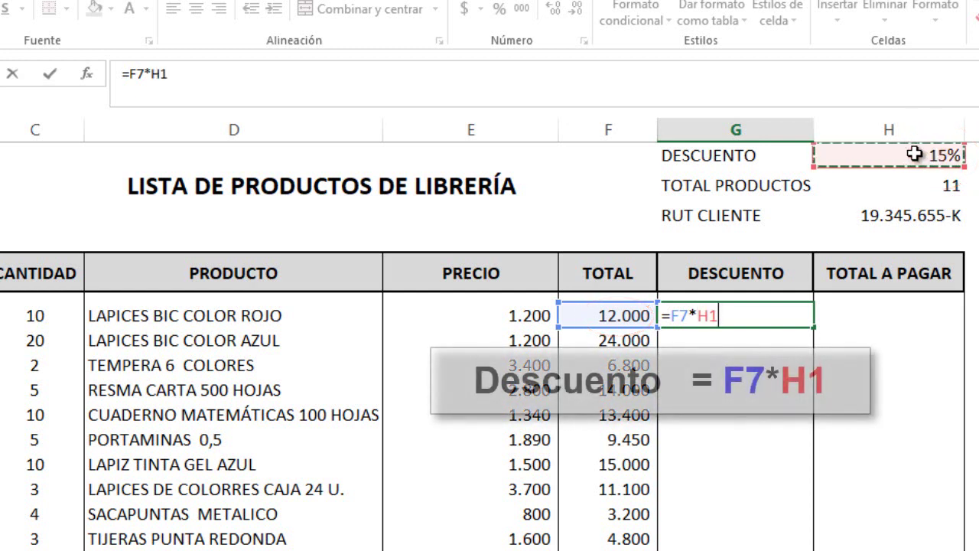
key("Return")
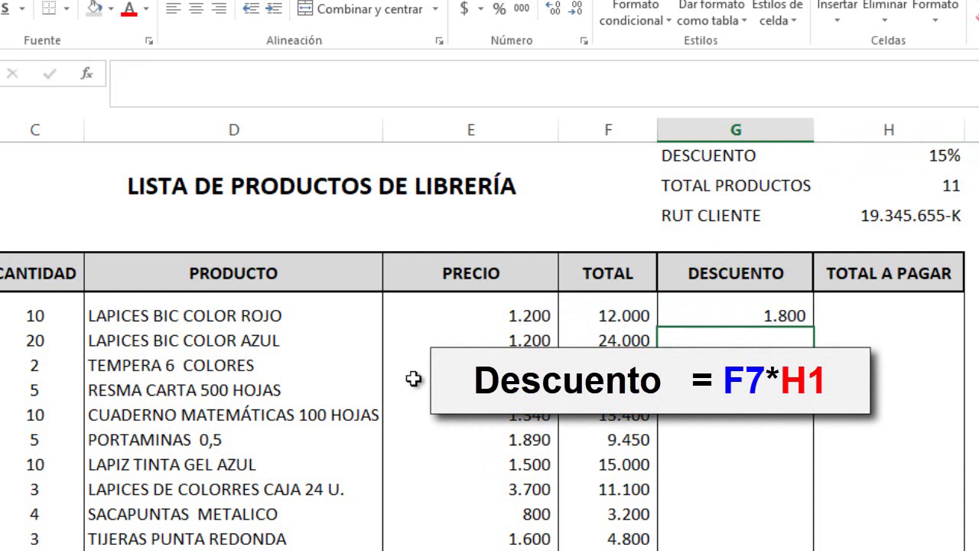
Enter the formula =F7-G7 in H7 under TOTAL A PAGAR
left_click(873, 314)
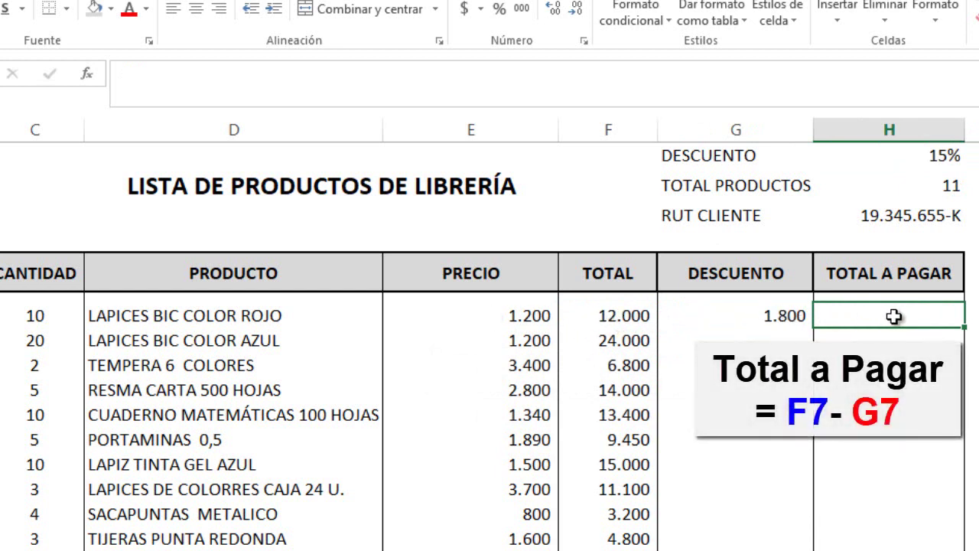
type("=")
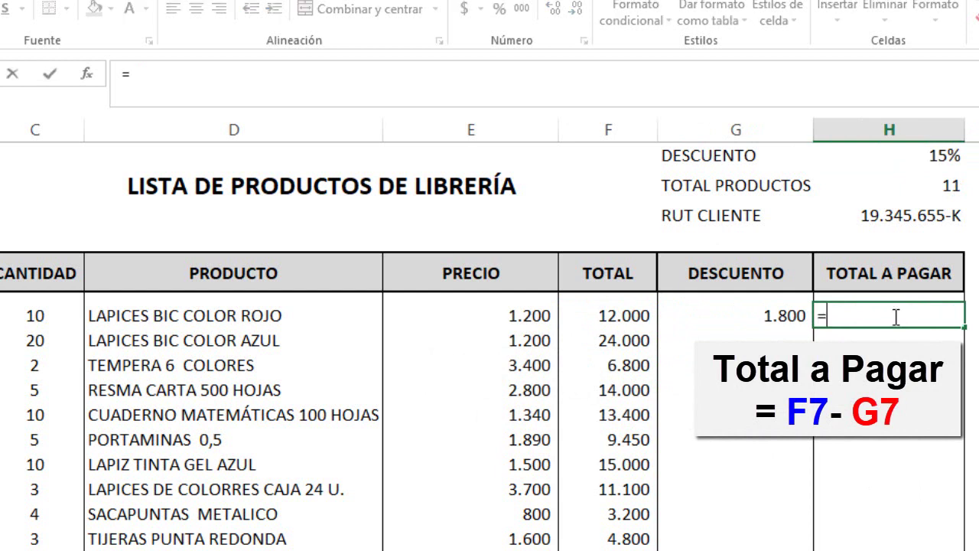
left_click(626, 316)
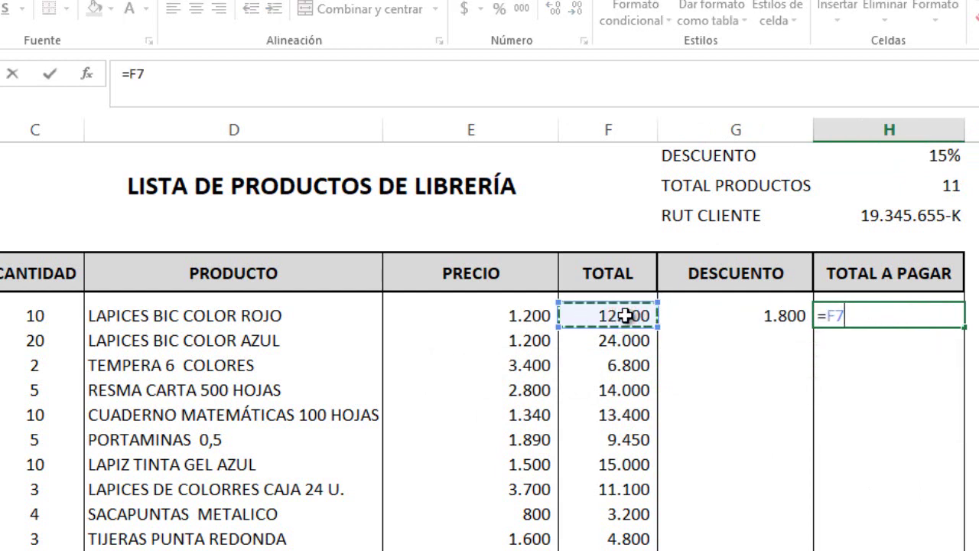
type("-")
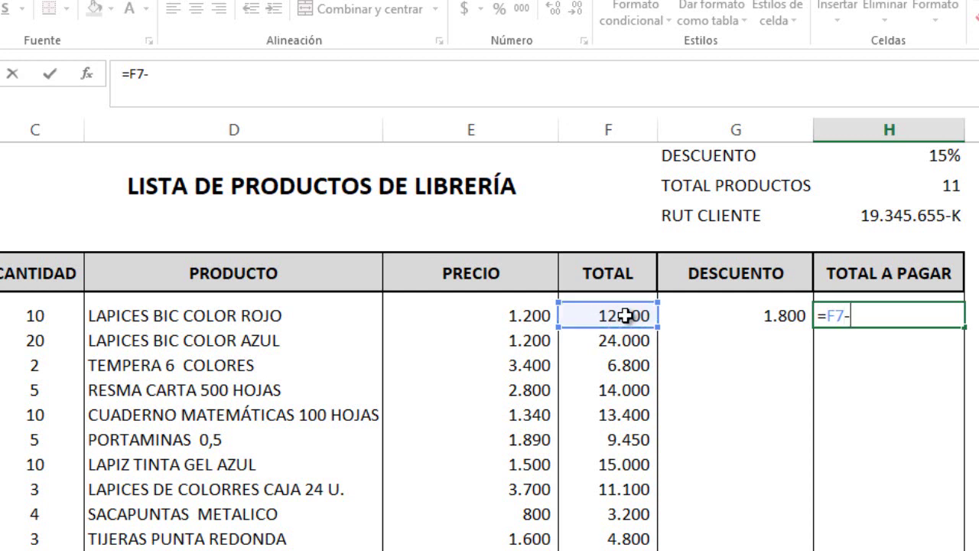
left_click(760, 315)
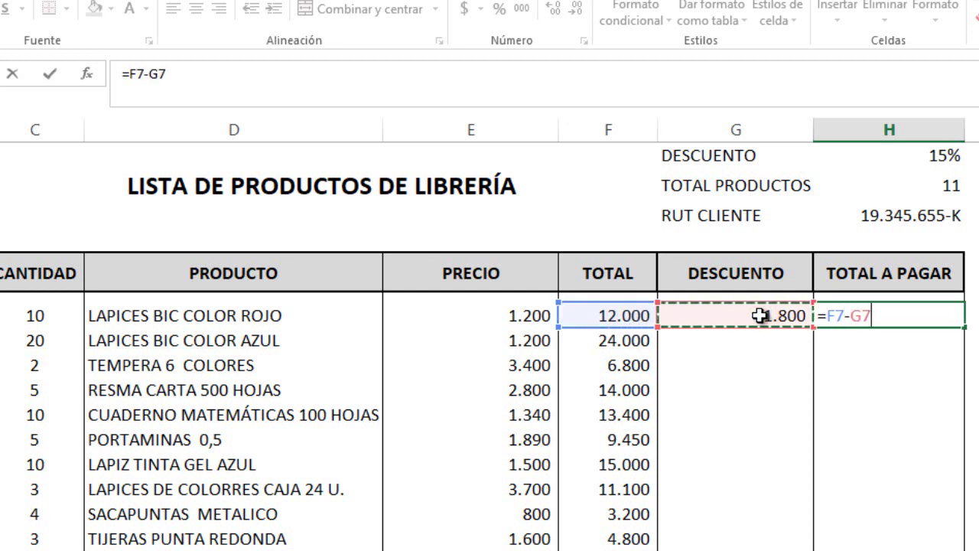
key("Return")
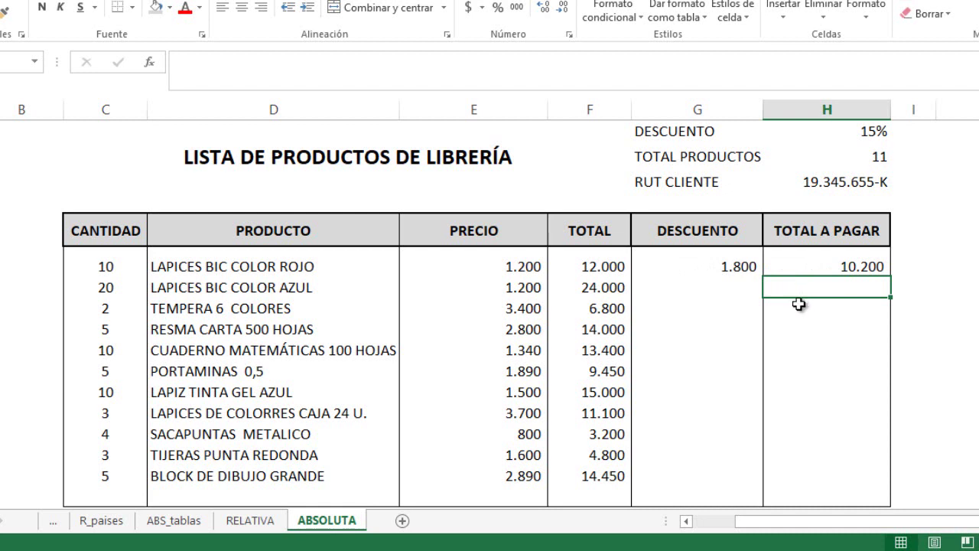
Fill the discount formula from G7 down to G17 on the ABSOLUTA sheet
left_click(729, 265)
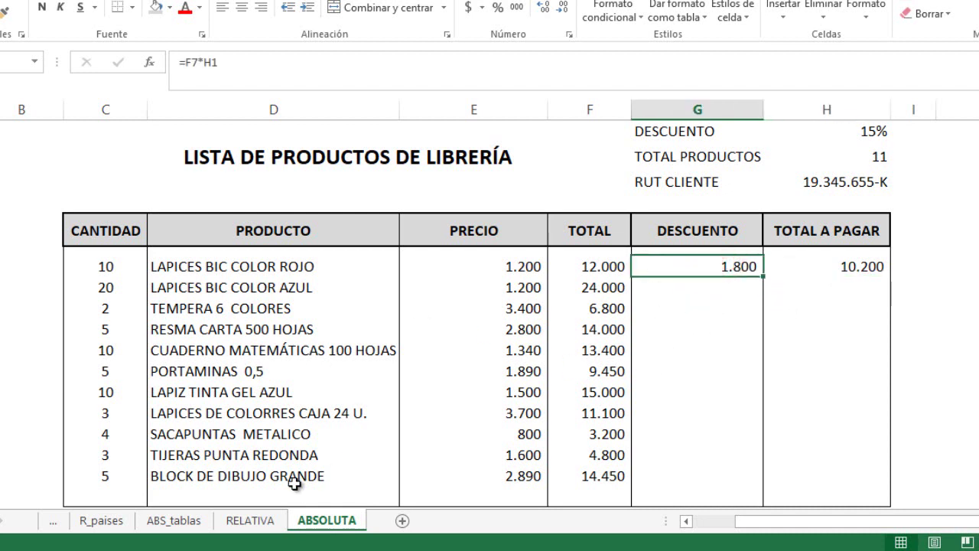
left_click(249, 522)
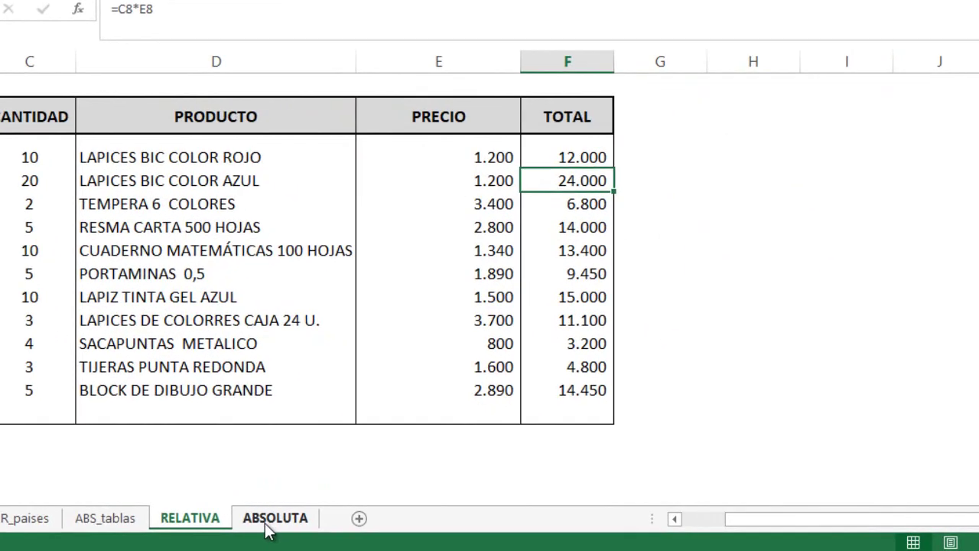
left_click(272, 520)
left_click_drag(751, 163, 744, 460)
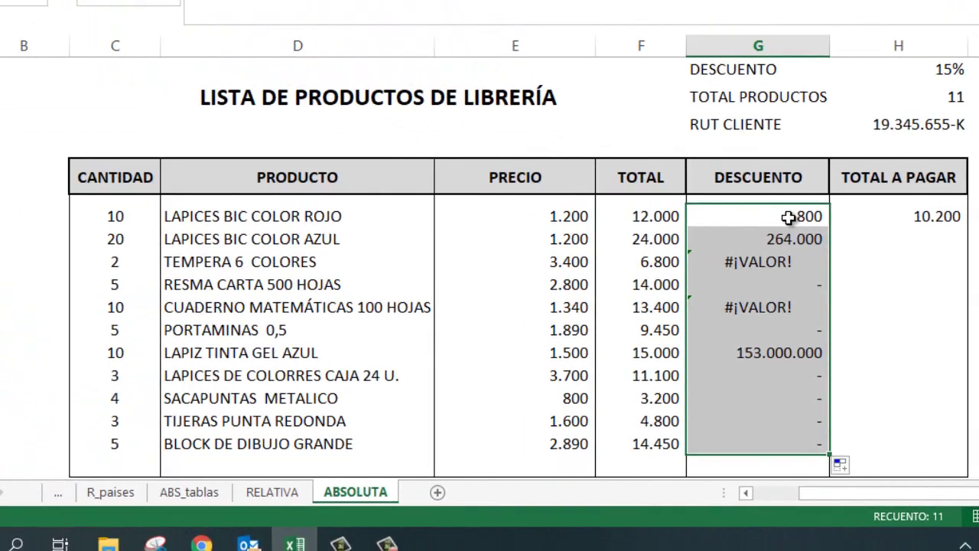
Examine which cells the discount formulas in G7, G8 and G9 refer to, comparing their column H references
left_click(700, 152)
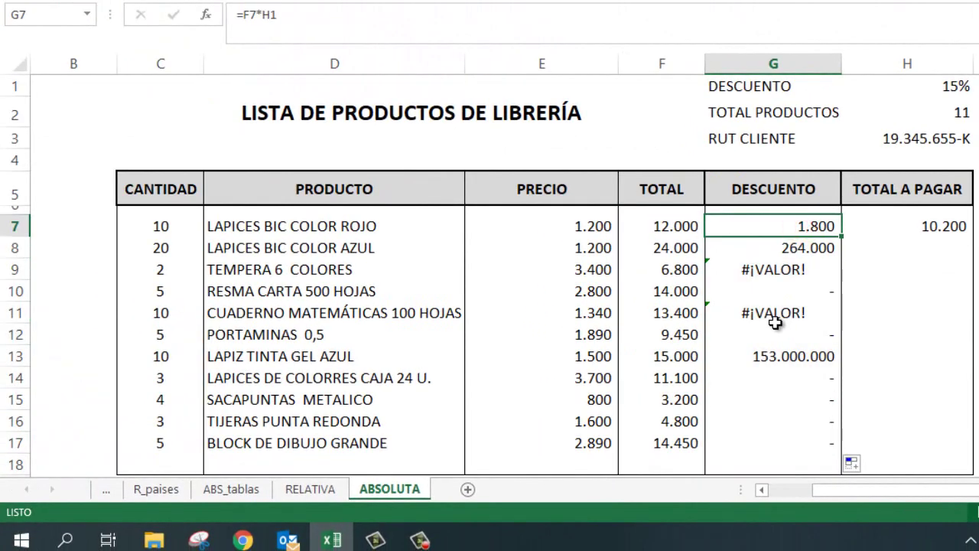
key("F2")
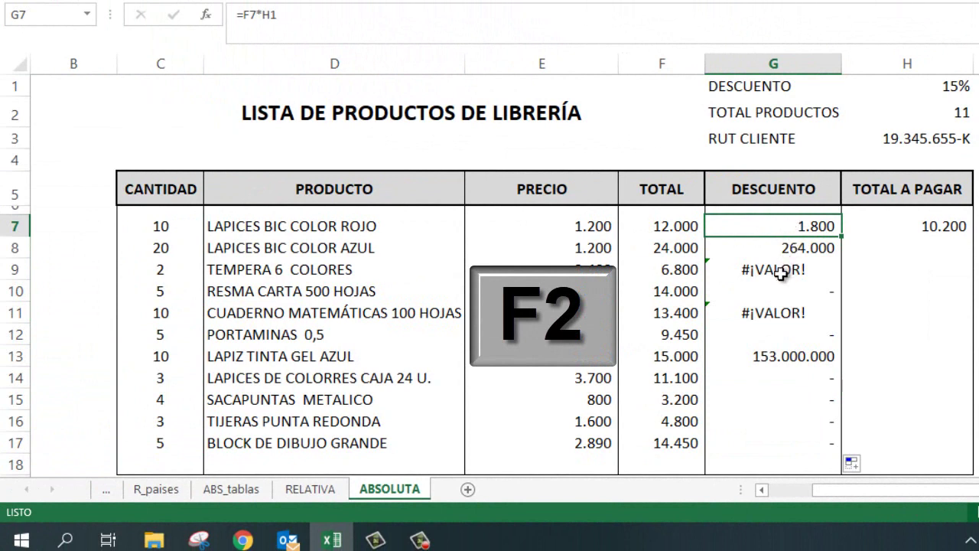
key("F2")
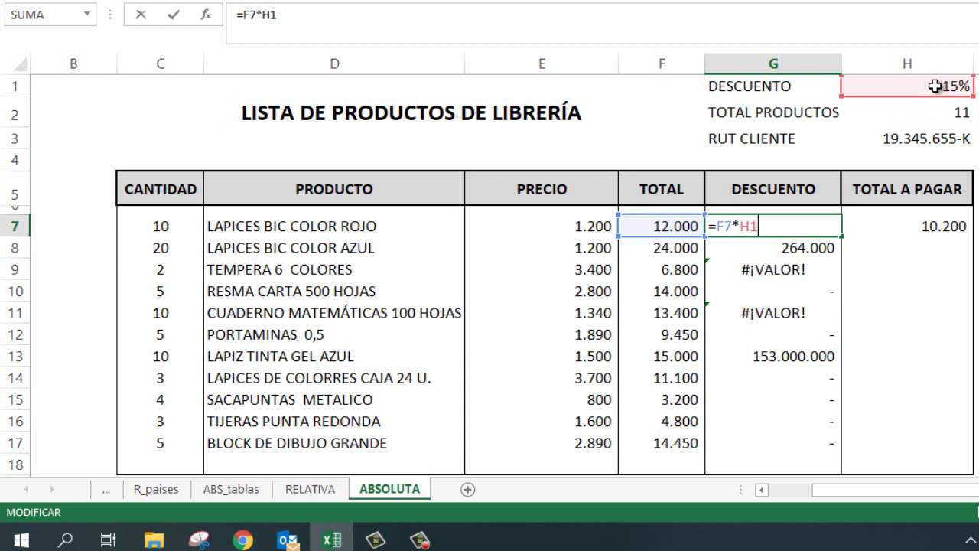
key("Return")
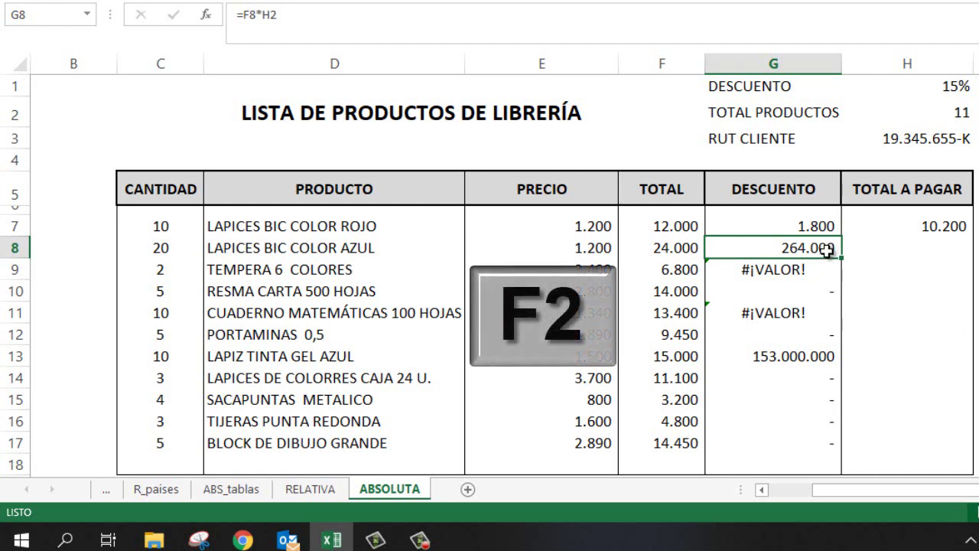
key("F2")
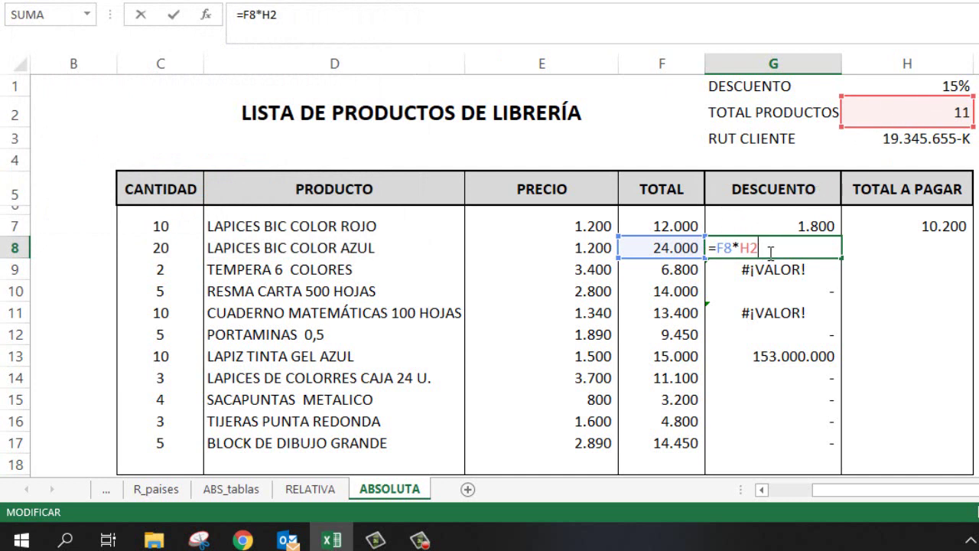
key("Return")
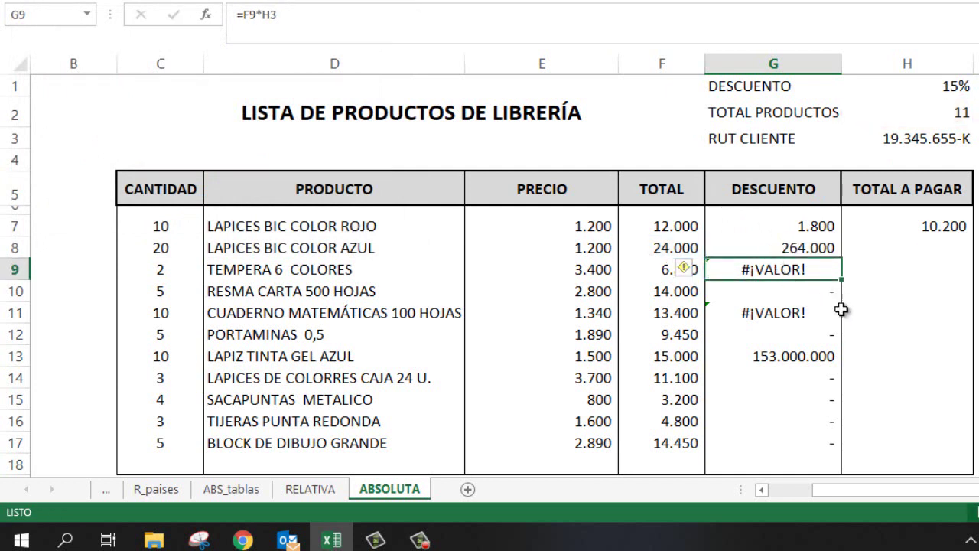
key("F2")
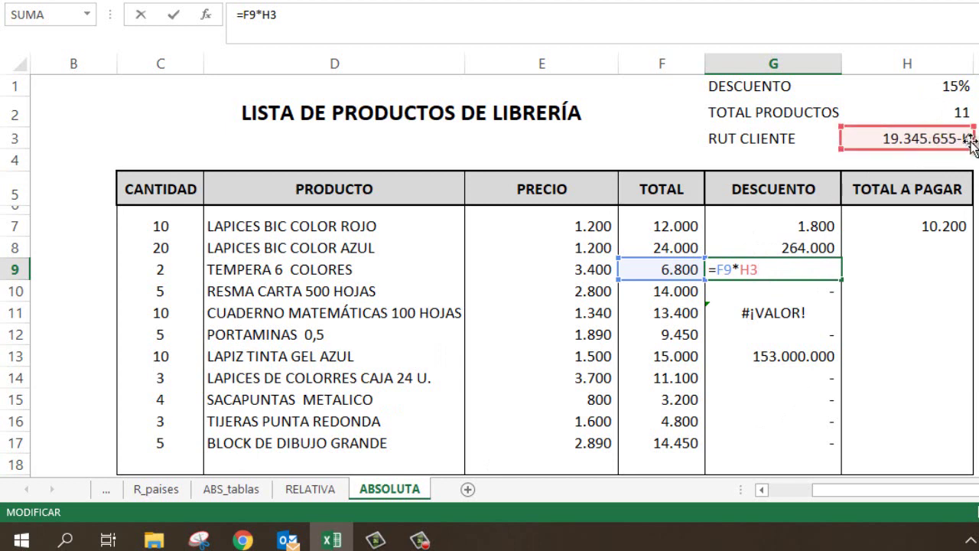
key("Return")
left_click(761, 267)
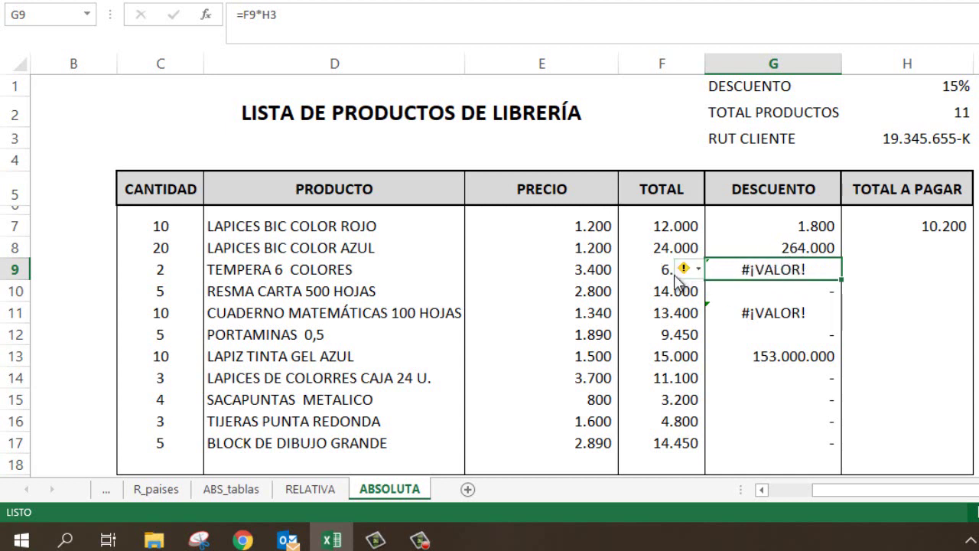
Inspect the references of the discount formulas in G10 and G13 and compare them with the original formula in G7
left_click(796, 288)
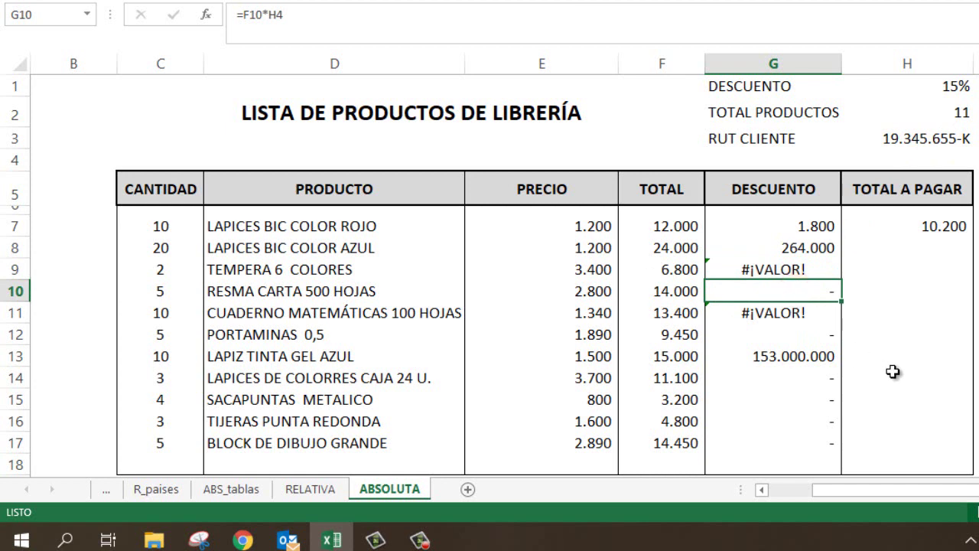
key("F2")
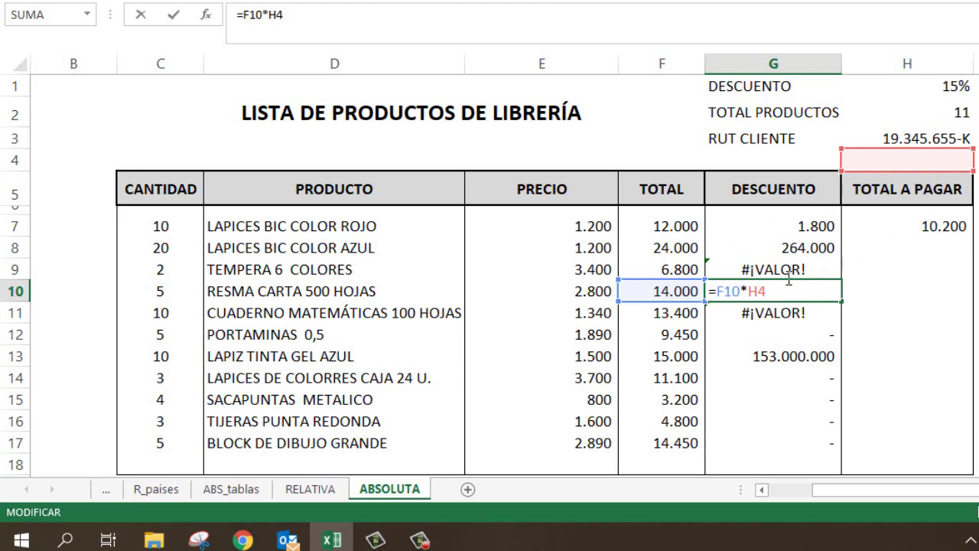
left_click(771, 357)
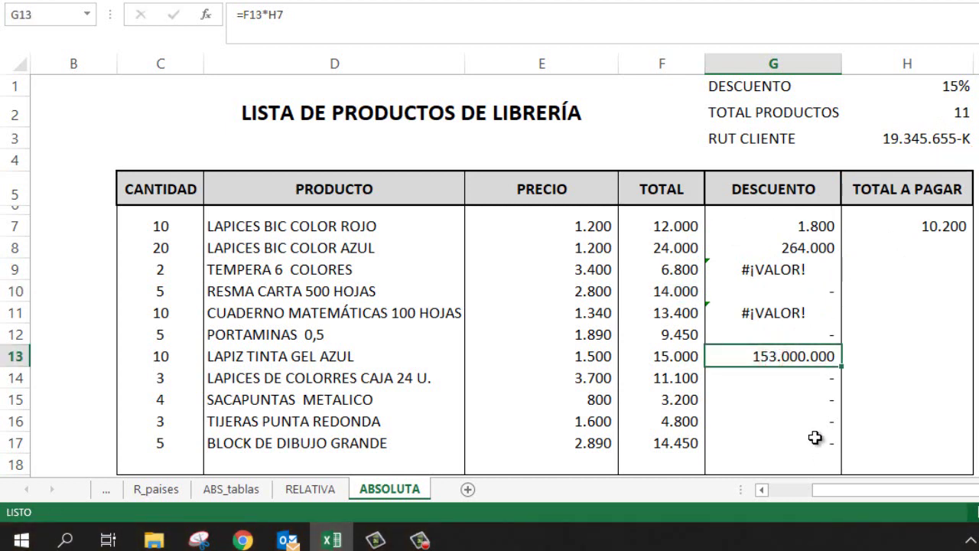
key("F2")
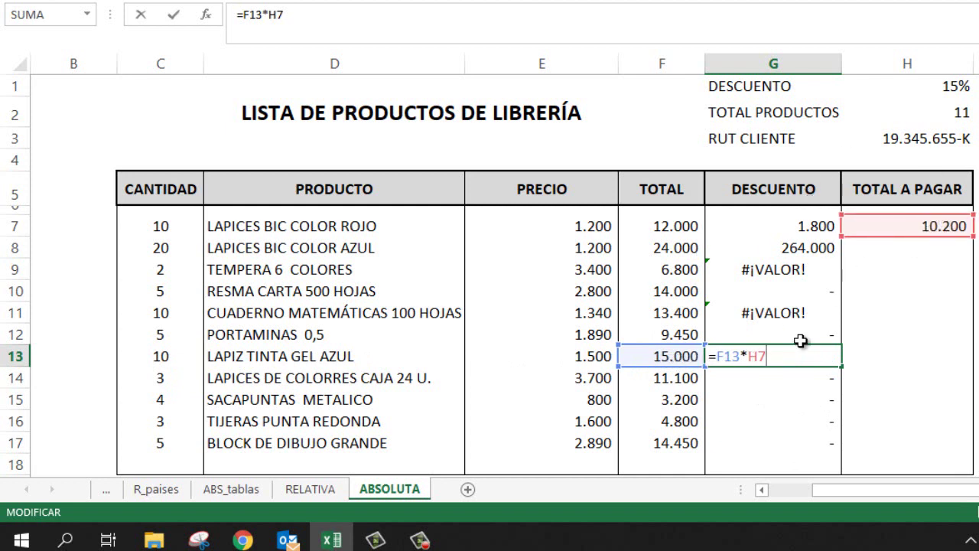
key("Return")
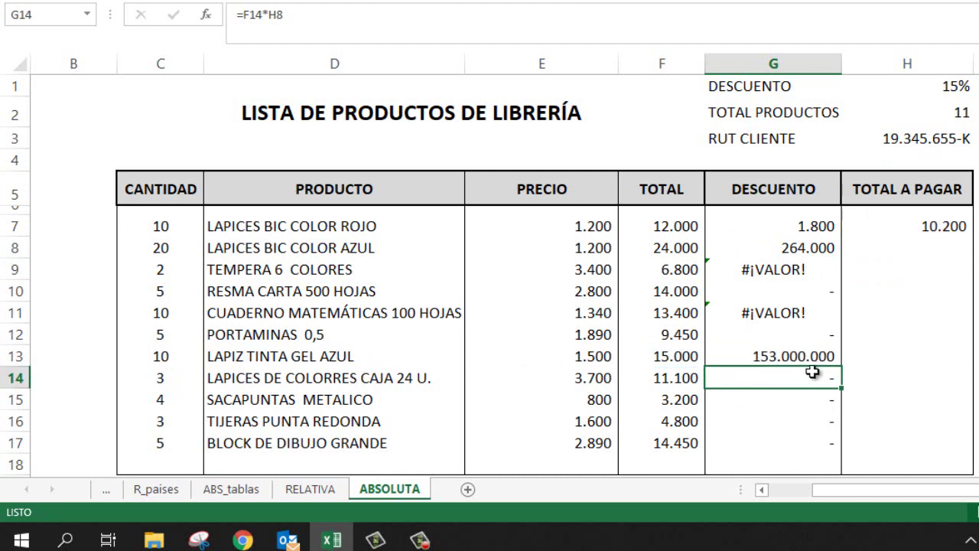
left_click(796, 359)
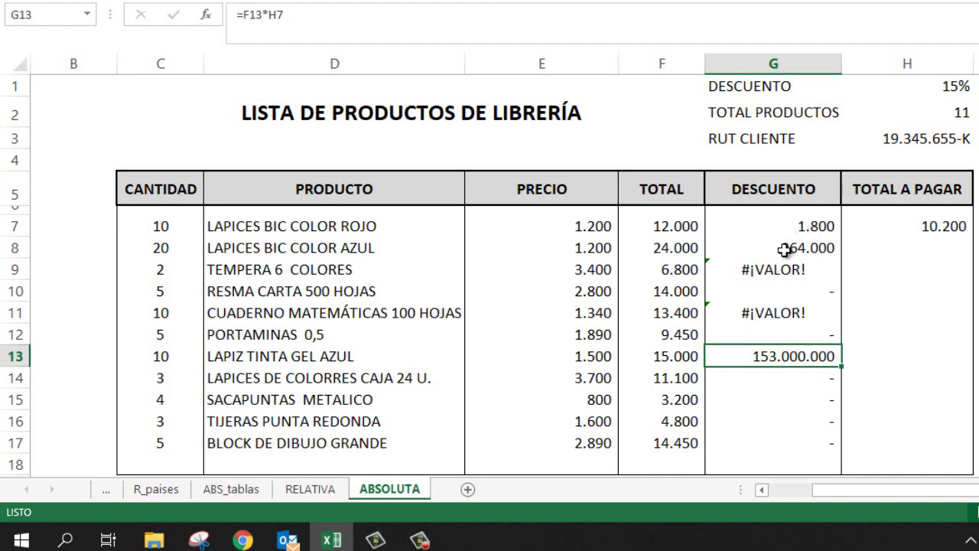
left_click(801, 227)
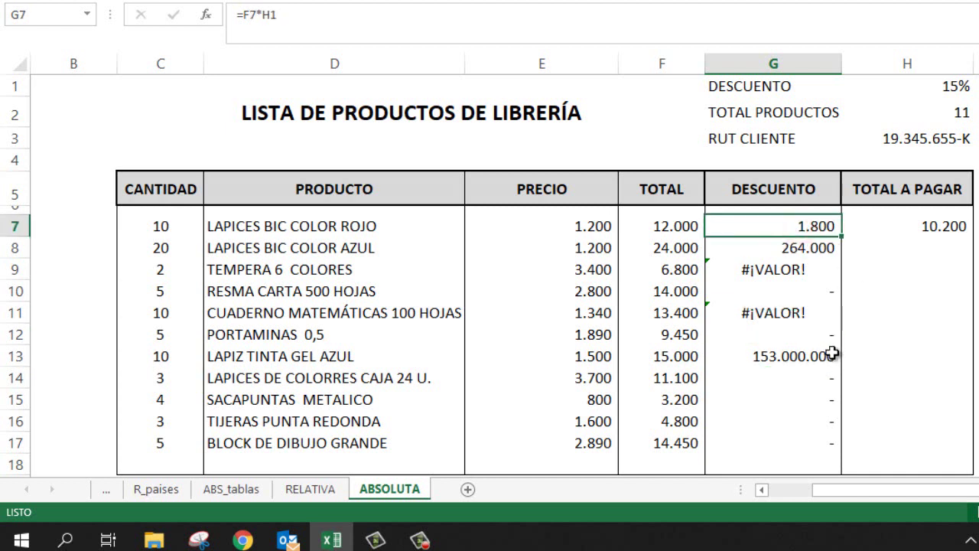
key("F2")
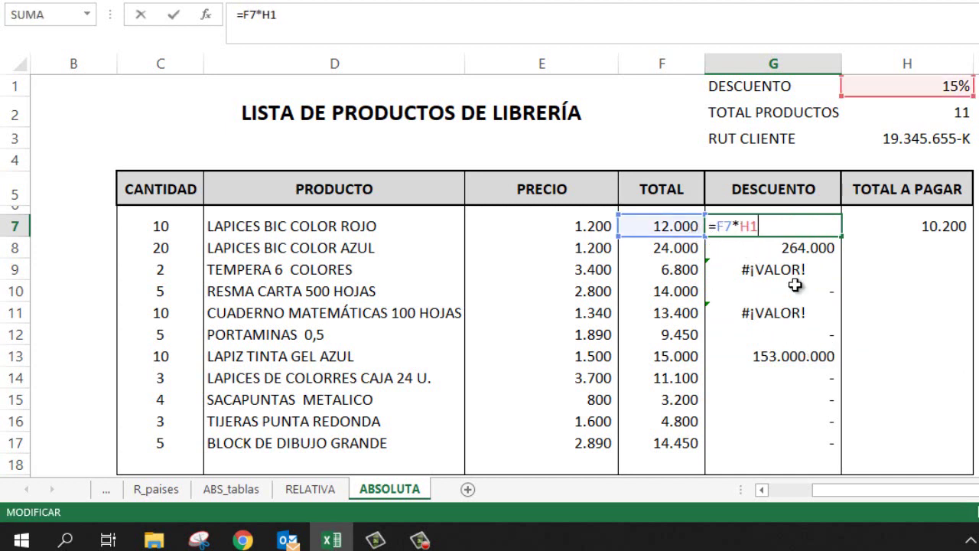
left_click(771, 334)
left_click(773, 226)
scroll(773, 227, "up", 3)
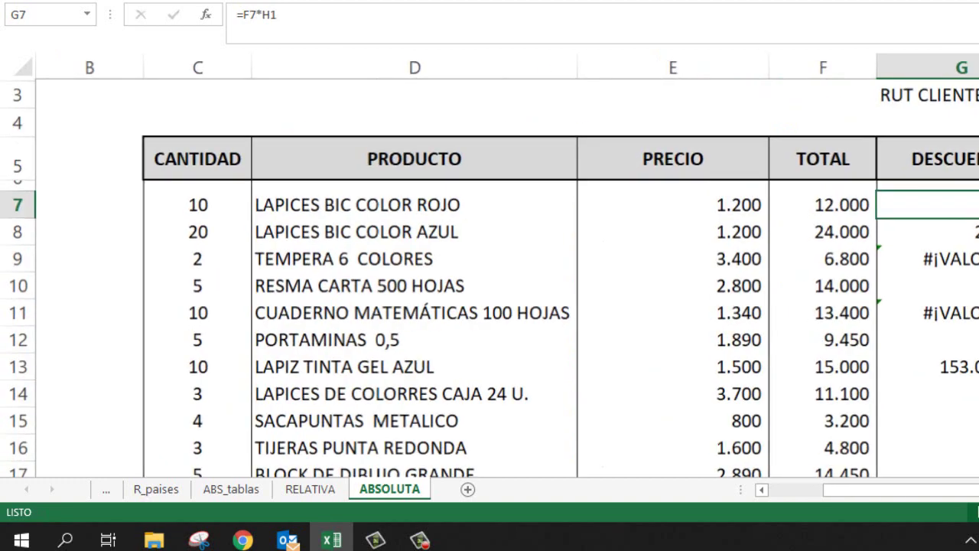
scroll(508, 294, "right", 2)
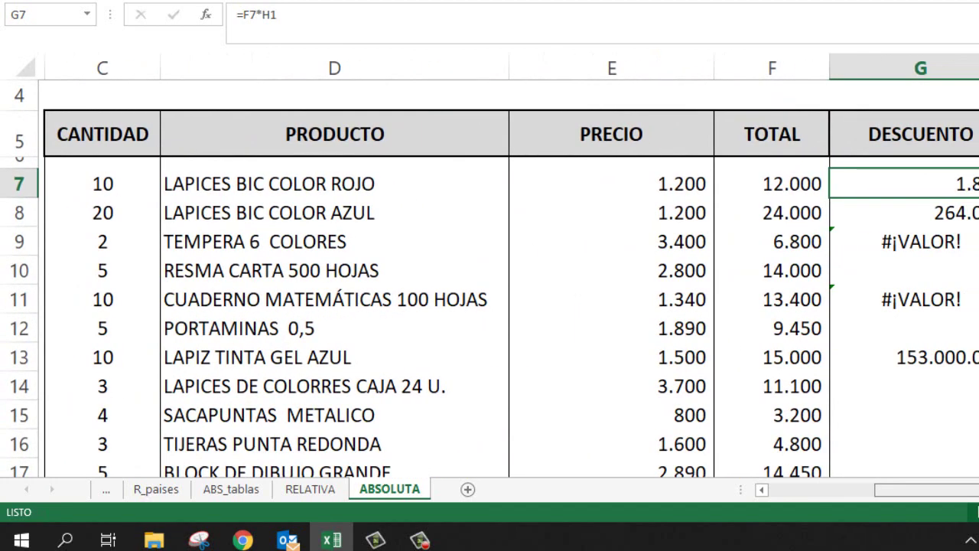
scroll(490, 306, "up", 1)
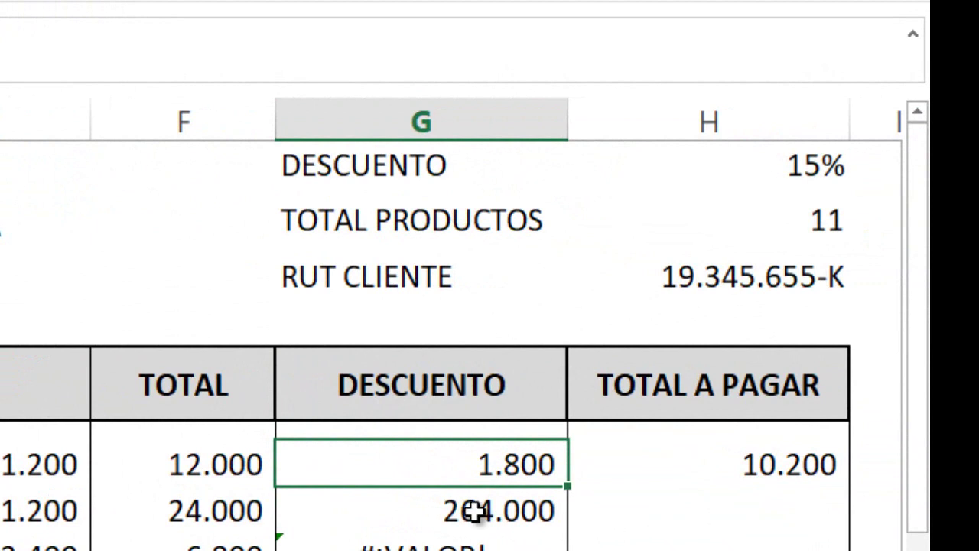
Make the H1 reference absolute in G7 so the formula reads =F7*$H$1, and fill it down to G17
double_click(456, 462)
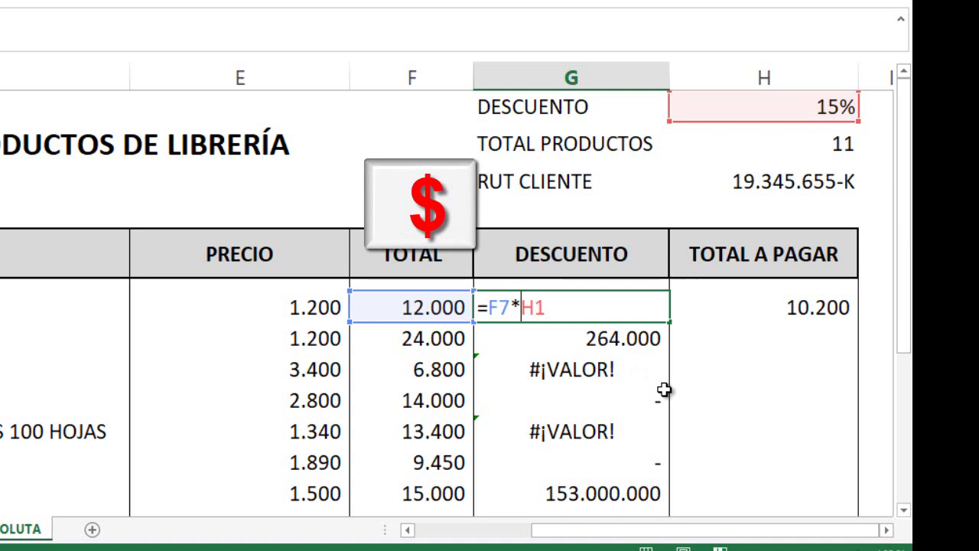
type("$")
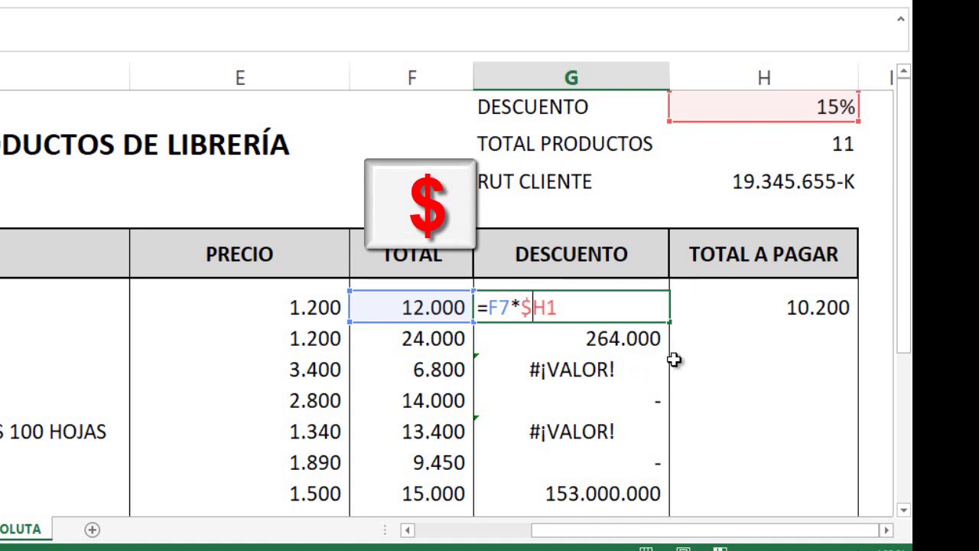
left_click(548, 305)
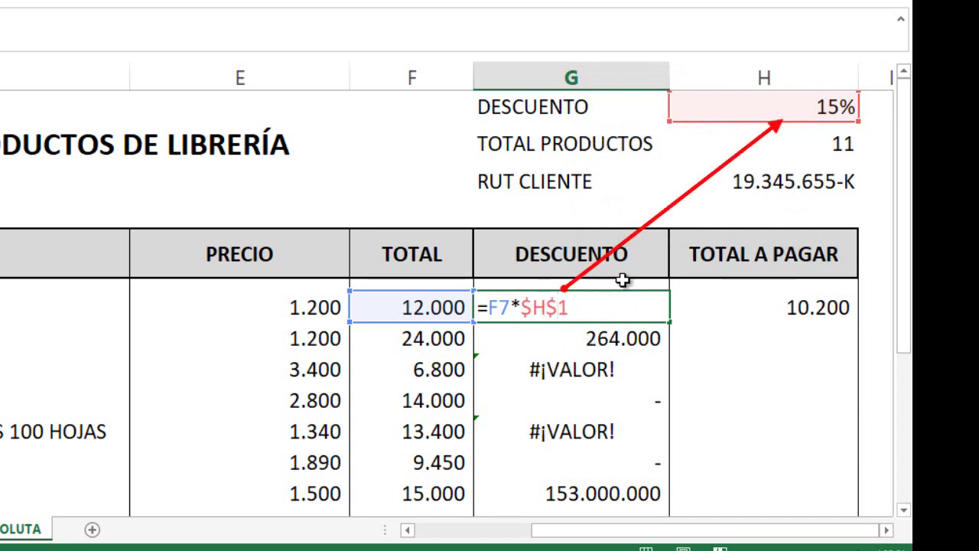
key("Return")
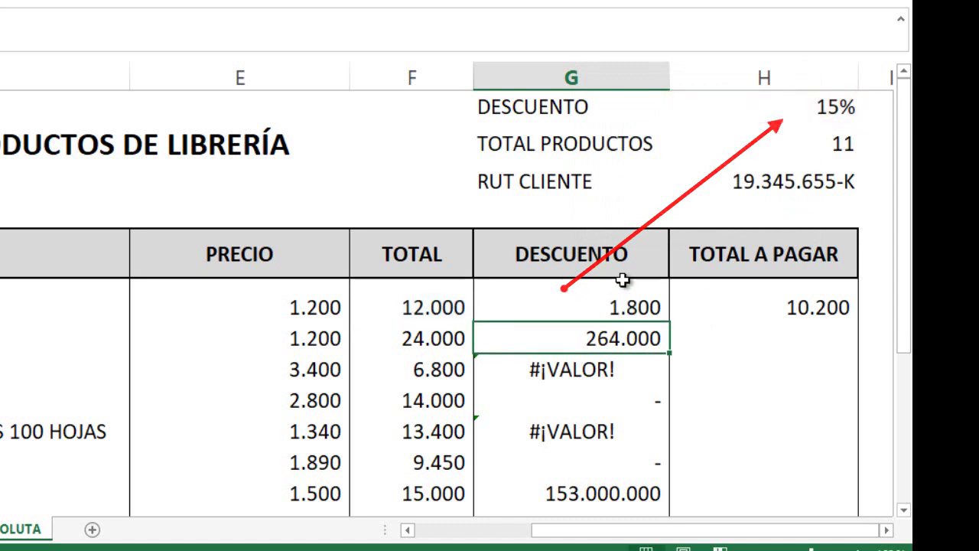
left_click(646, 309)
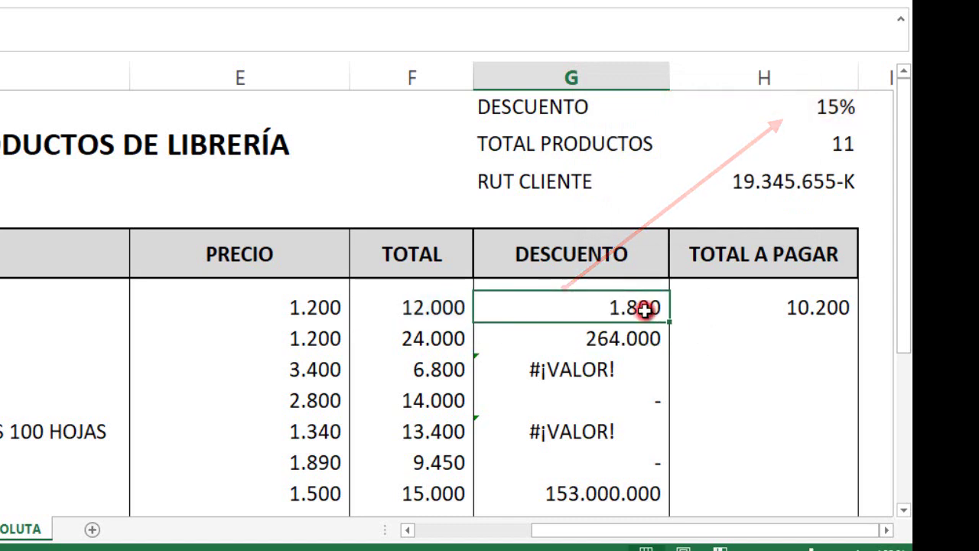
left_click_drag(670, 328, 661, 442)
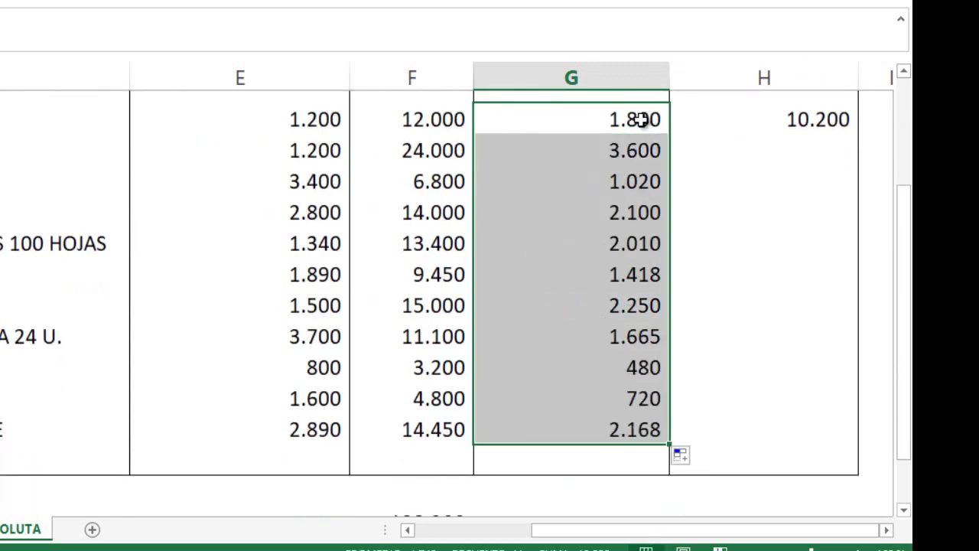
Examine which cells the discount formulas in G7, G8 and G9 refer to, comparing their TOTAL and discount rate references
left_click(647, 121)
scroll(665, 114, "up", 1)
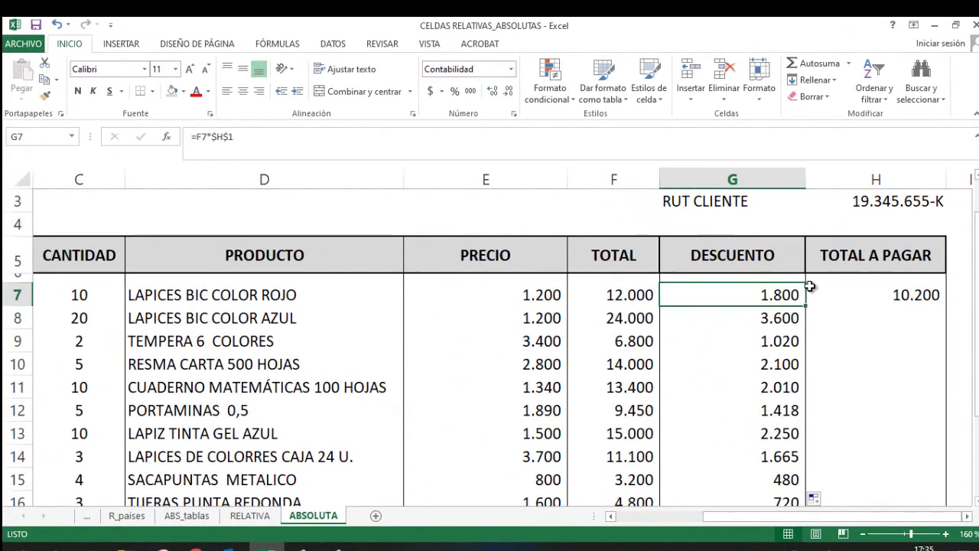
double_click(573, 240)
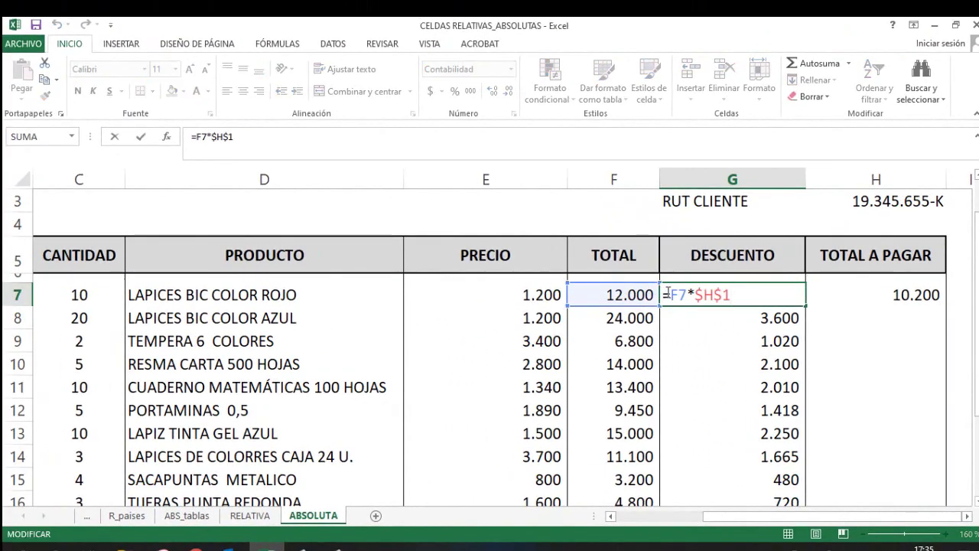
scroll(853, 237, "up", 1)
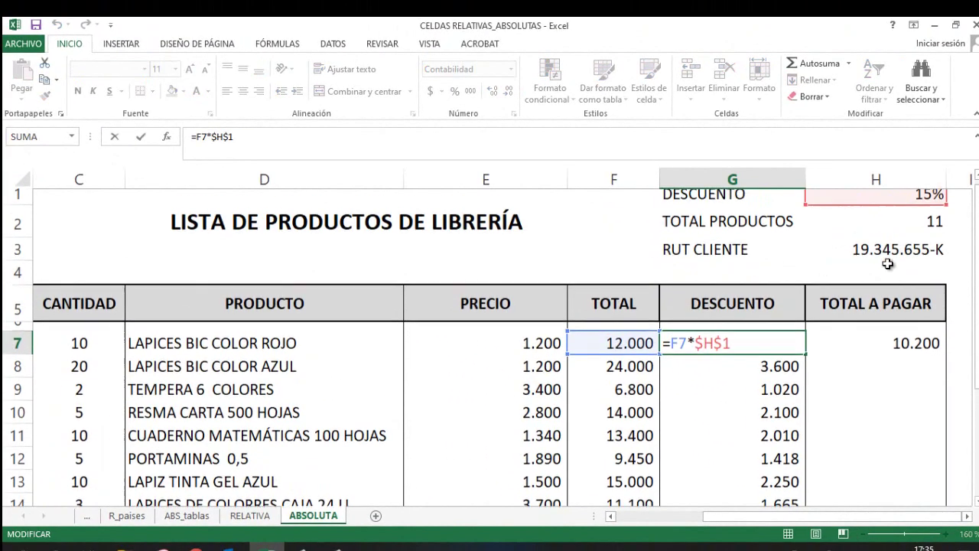
left_click(751, 369)
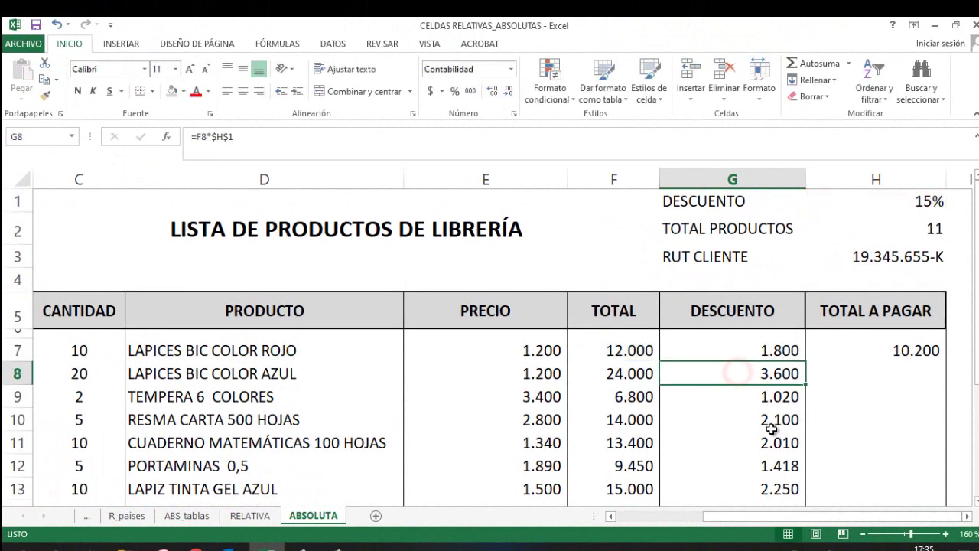
double_click(750, 374)
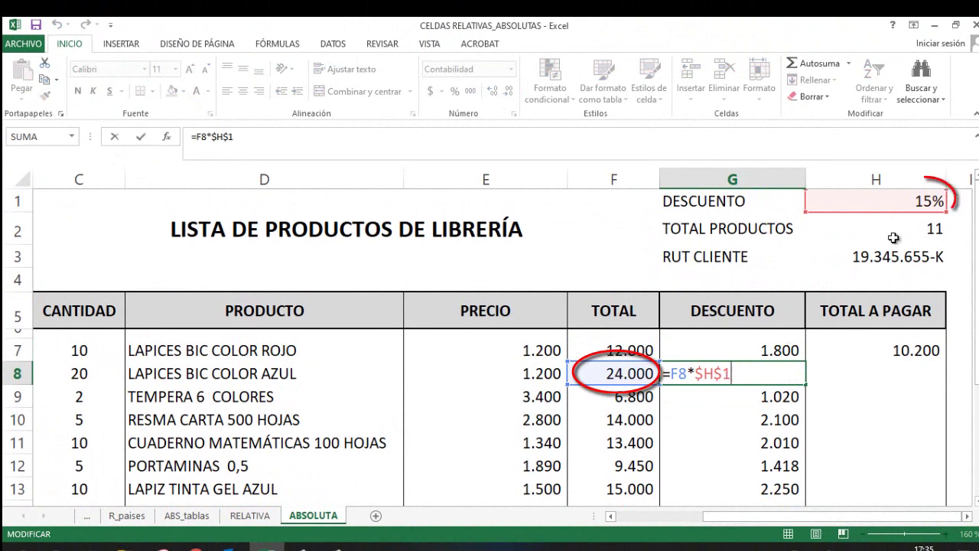
left_click(754, 403)
double_click(735, 400)
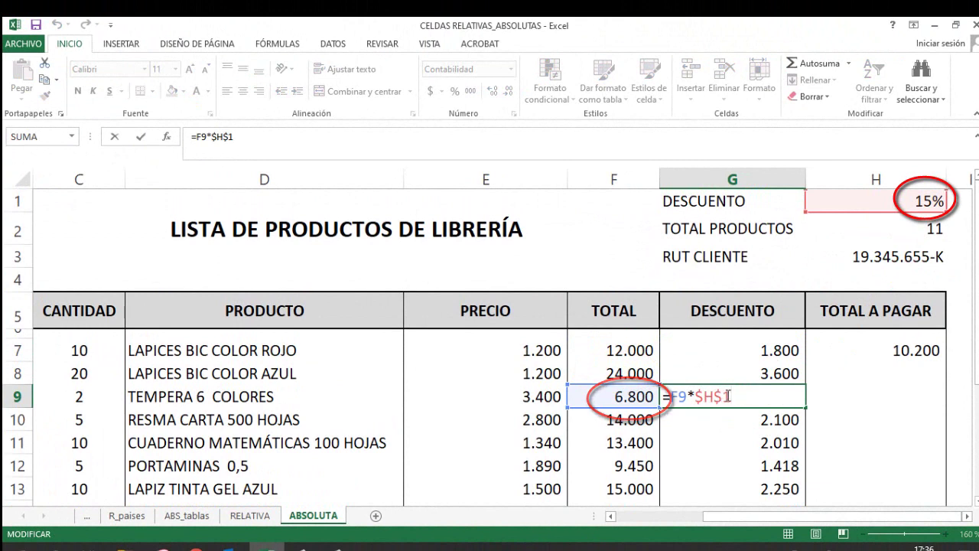
Replace the discount rate reference in G7's formula with a newly picked H1 made absolute, giving =F7*$H$1
left_click(754, 349)
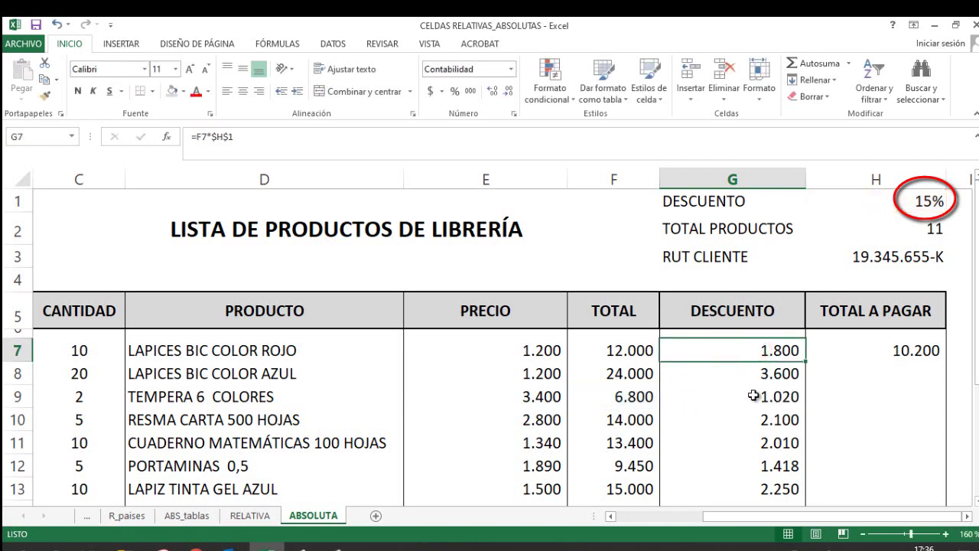
key("F2")
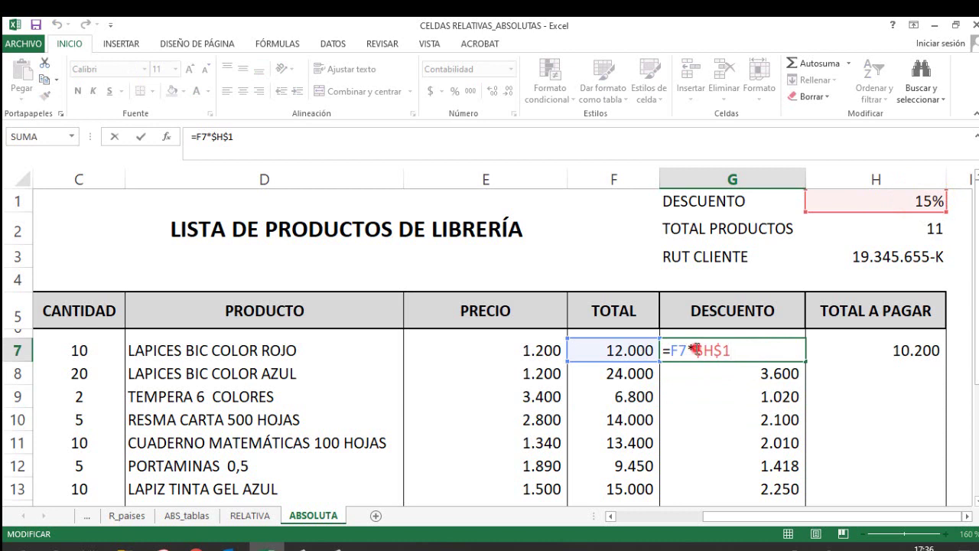
left_click_drag(695, 349, 752, 344)
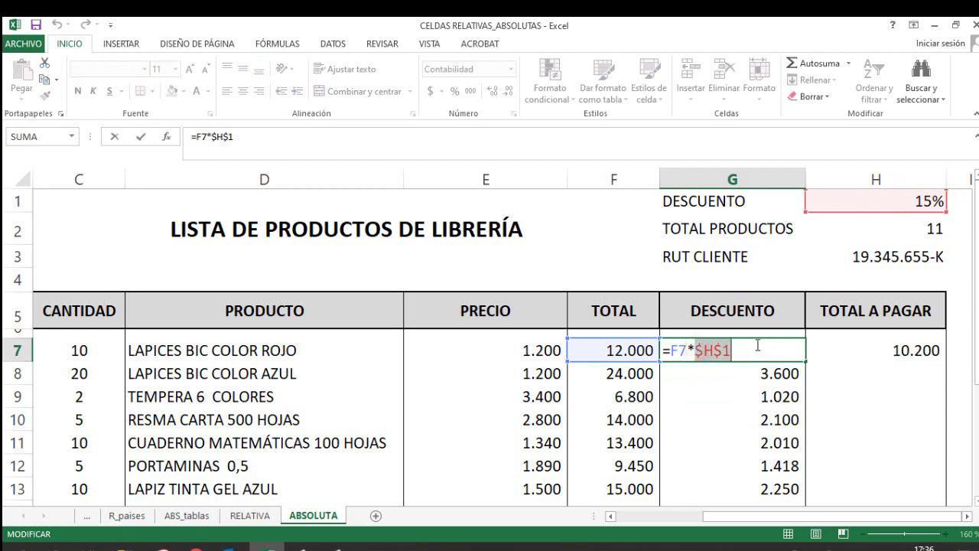
key("BackSpace")
left_click(922, 204)
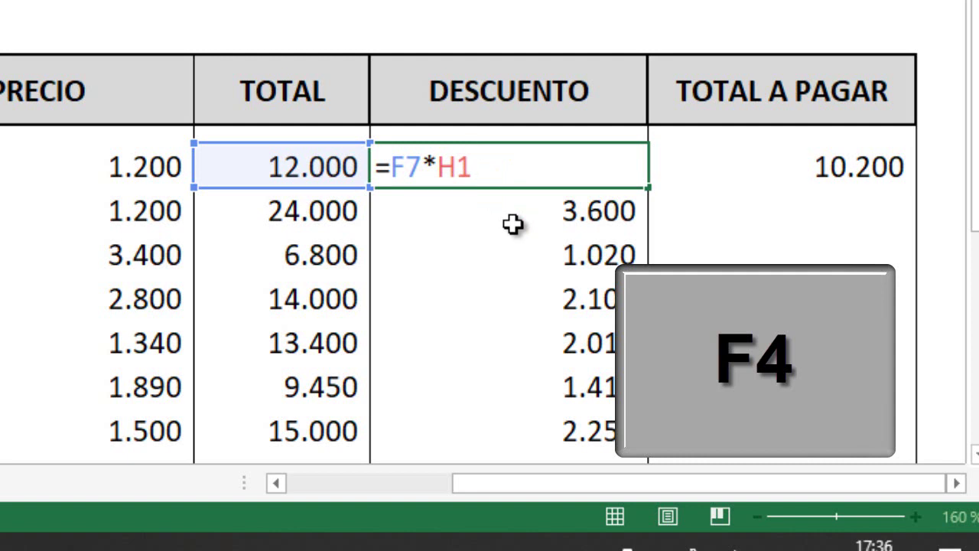
key("F4")
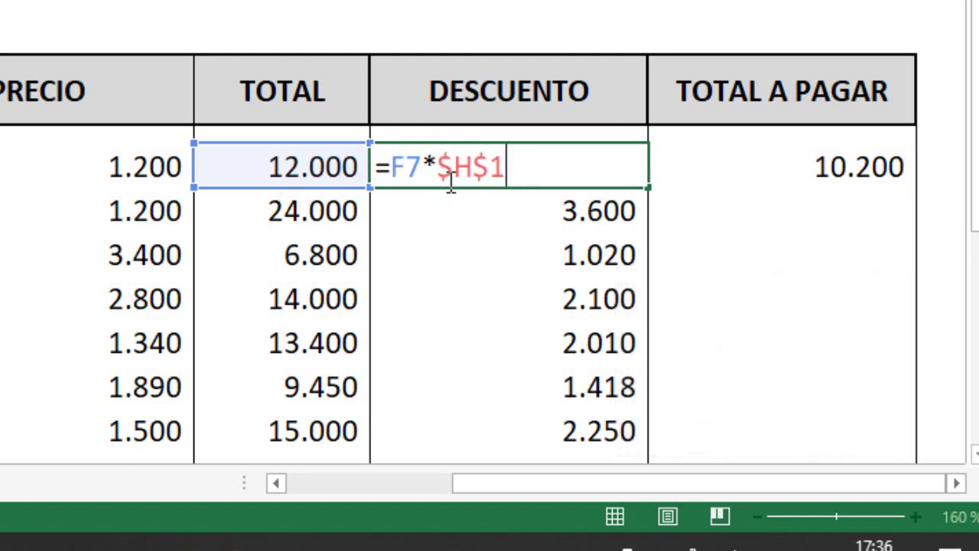
key("Return")
Fill the re-entered discount formula from G7 down to G17
left_click(604, 161)
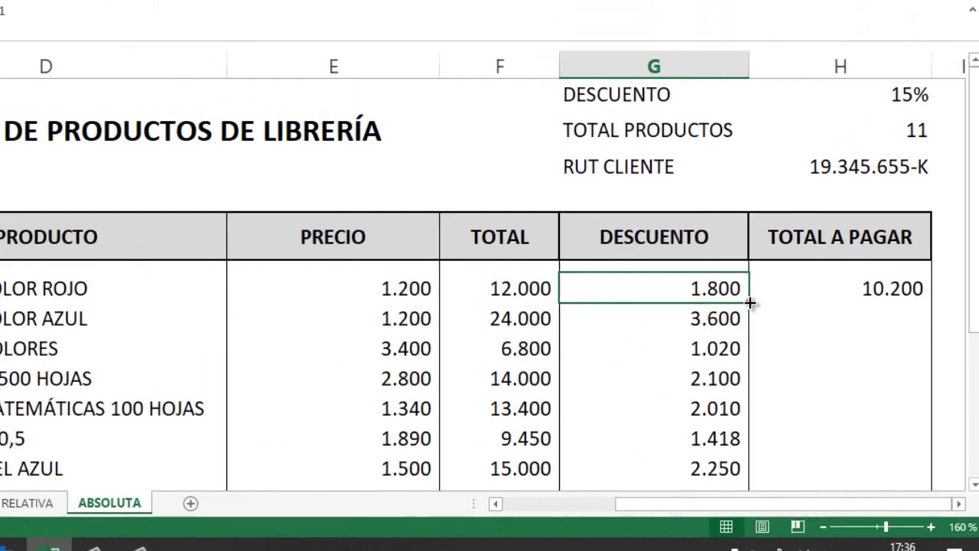
left_click_drag(750, 303, 744, 457)
left_click_drag(797, 477, 794, 479)
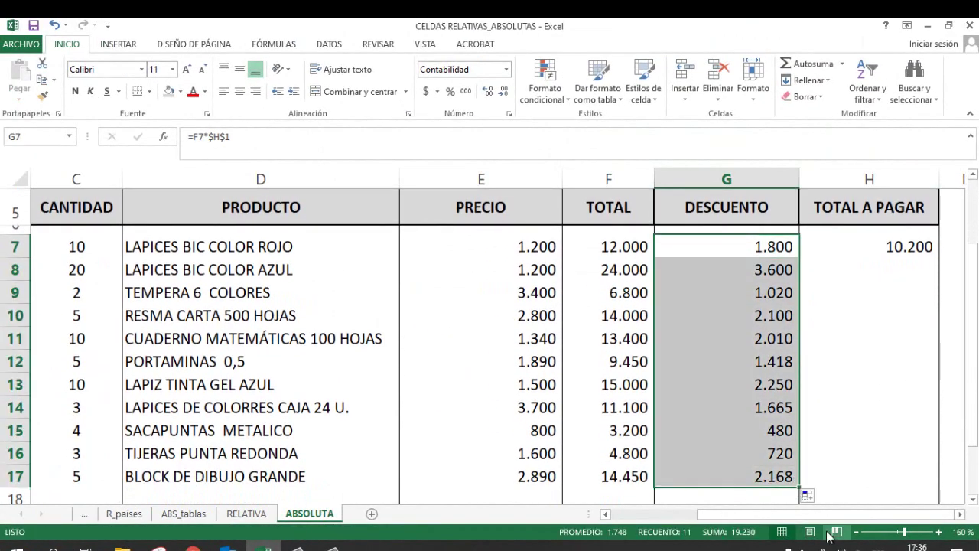
Inspect the relative and absolute references in G7's discount formula, leaving the formula as it is
left_click(760, 361)
left_click(750, 246)
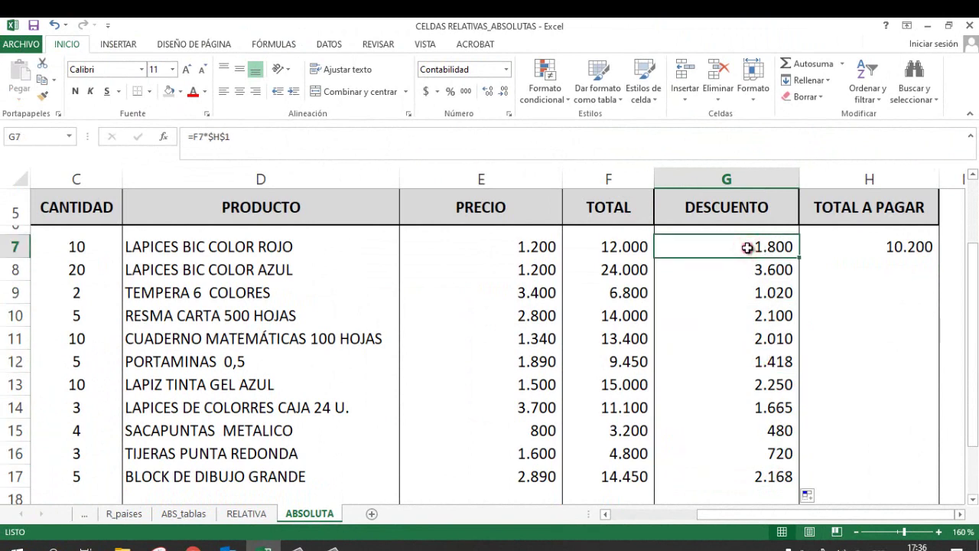
double_click(747, 247)
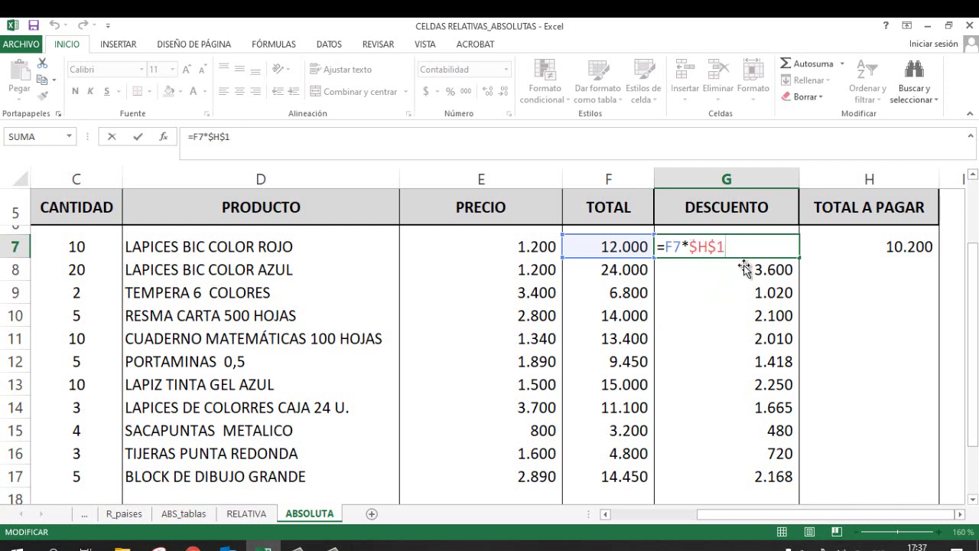
key("ctrl+Return")
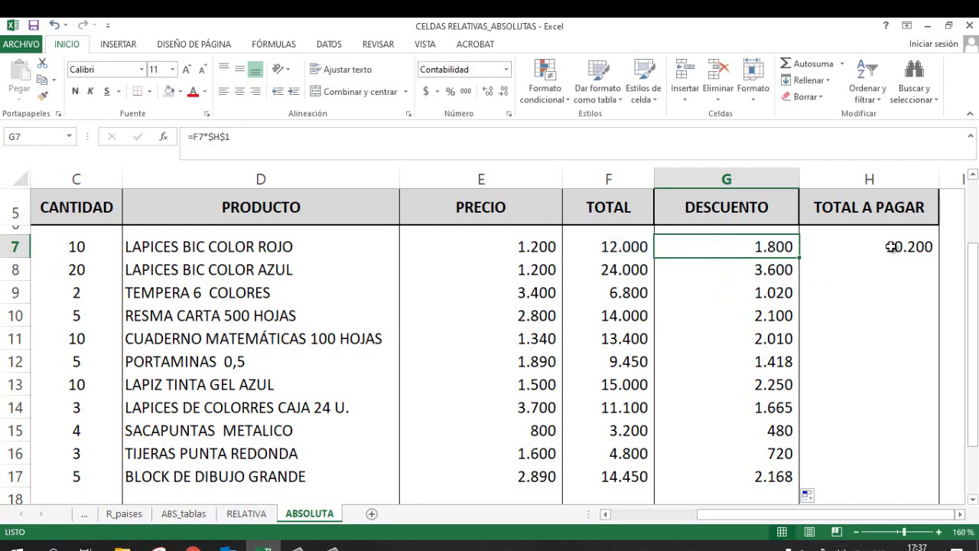
Fill the TOTAL A PAGAR formula from H7 down to H17
left_click(891, 247)
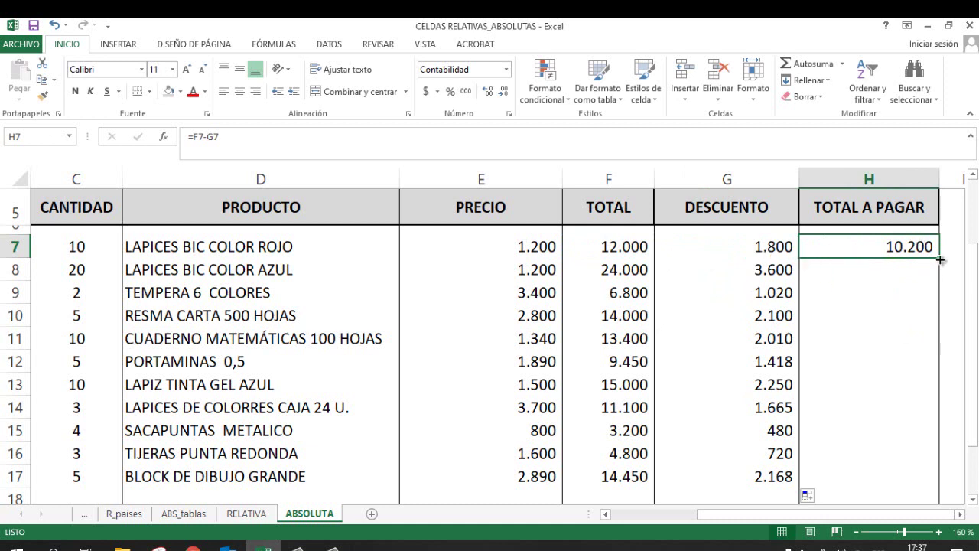
left_click_drag(940, 257, 939, 497)
left_click(891, 273)
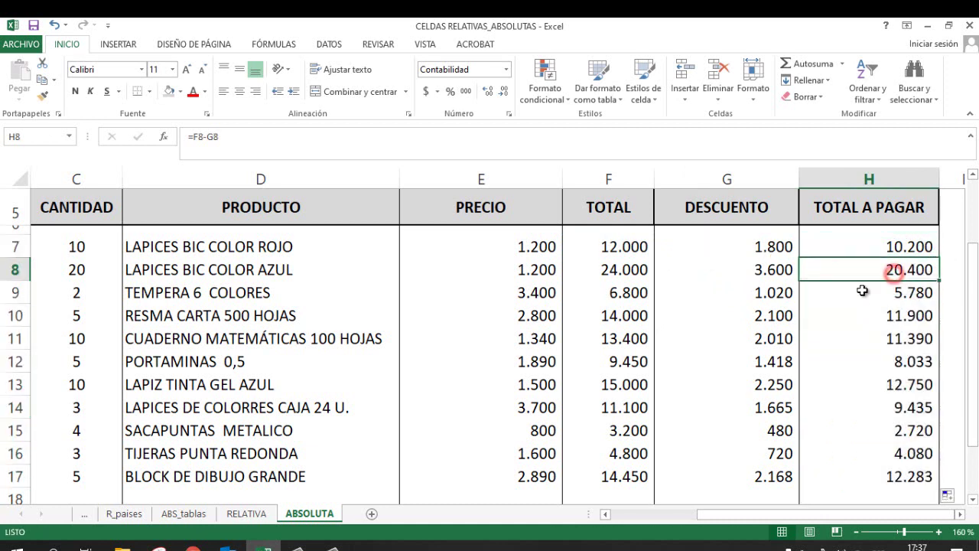
Review the filled DESCUENTO and TOTAL A PAGAR columns, including the formula in G17, against the discount rate in H1
scroll(824, 274, "down", 1)
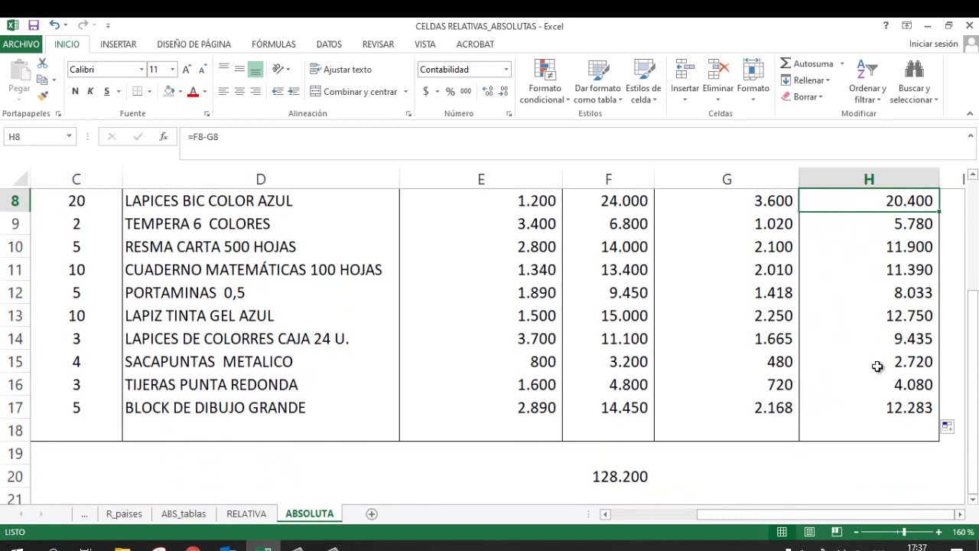
left_click(779, 403)
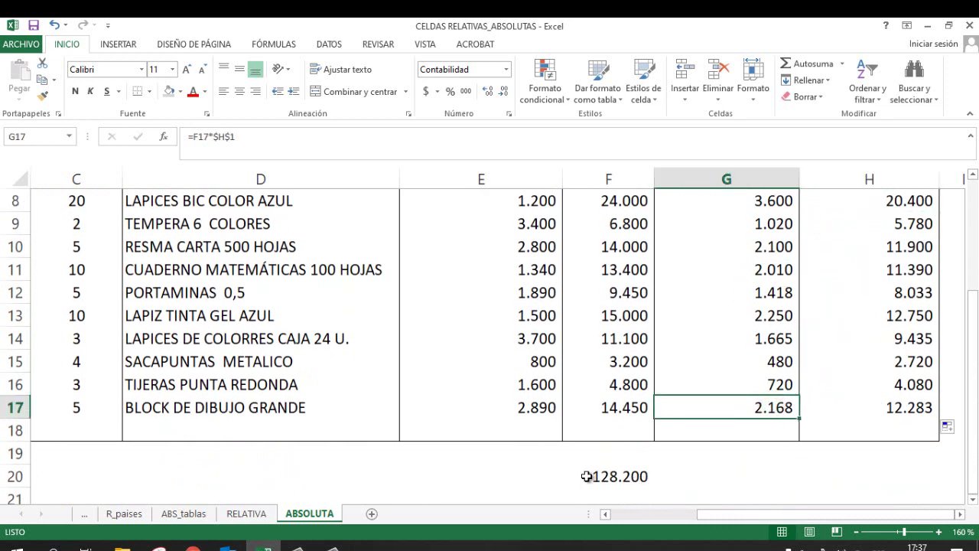
scroll(584, 474, "down", 1)
scroll(581, 472, "up", 3)
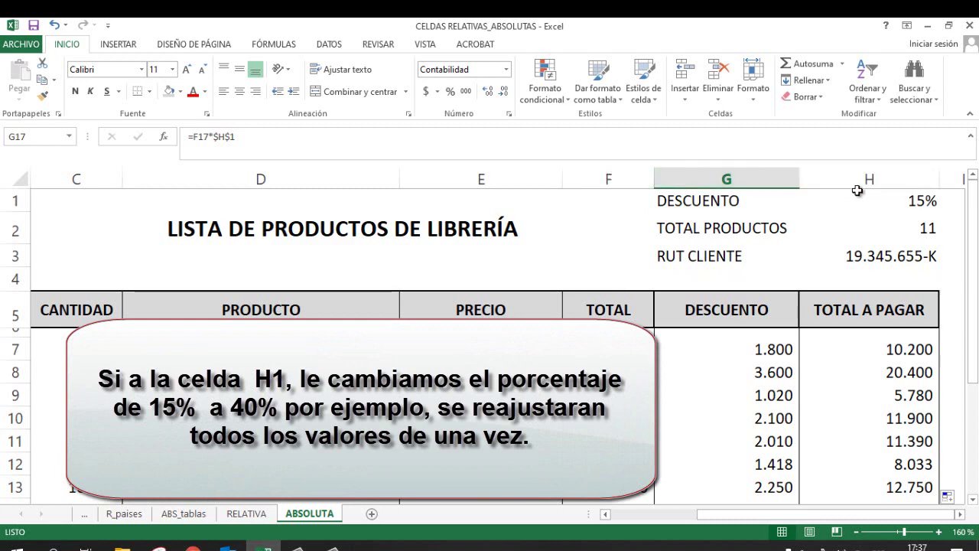
scroll(702, 379, "down", 1)
scroll(703, 381, "up", 1)
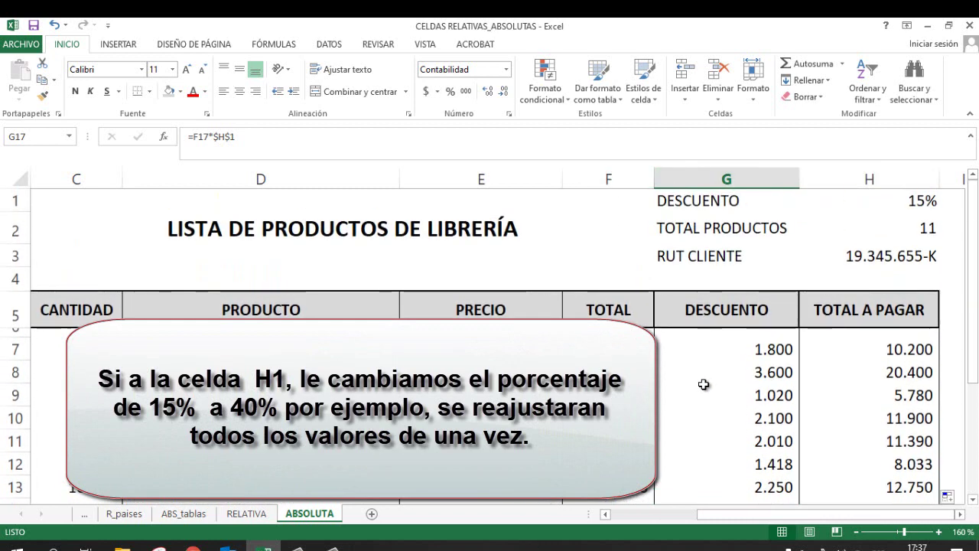